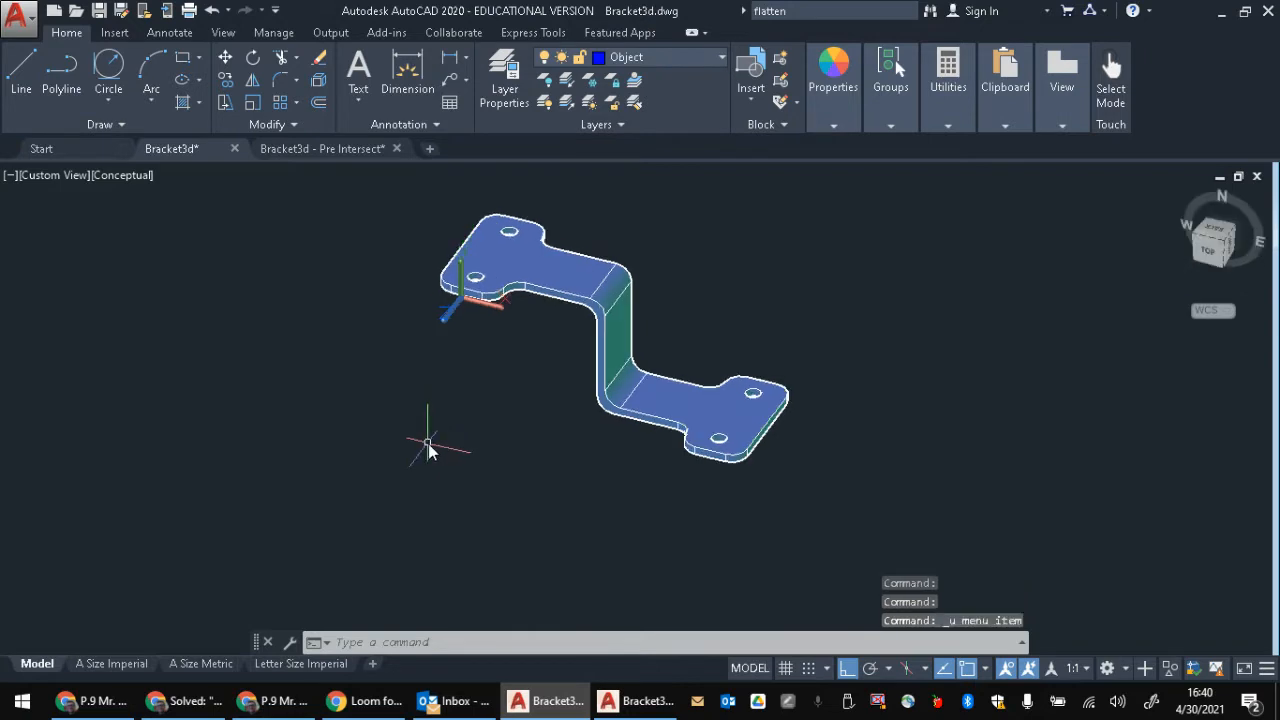
Step: Undo the bracket's intersection and its profile extrusion, back to the block solid with the closed Z-shaped profile
{"action": "key", "text": "ctrl+z"}
{"action": "key", "text": "ctrl+z"}
{"action": "key", "text": "ctrl+z"}
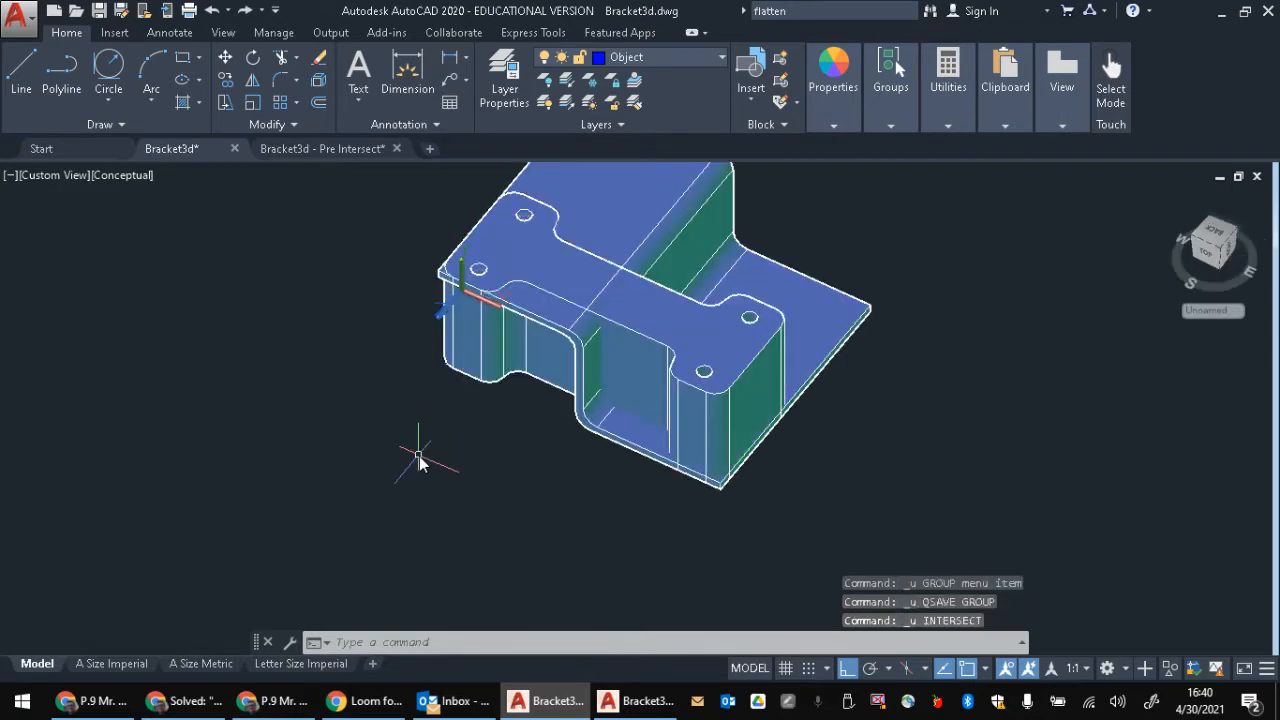
{"action": "key", "text": "ctrl+y"}
{"action": "key", "text": "ctrl+y"}
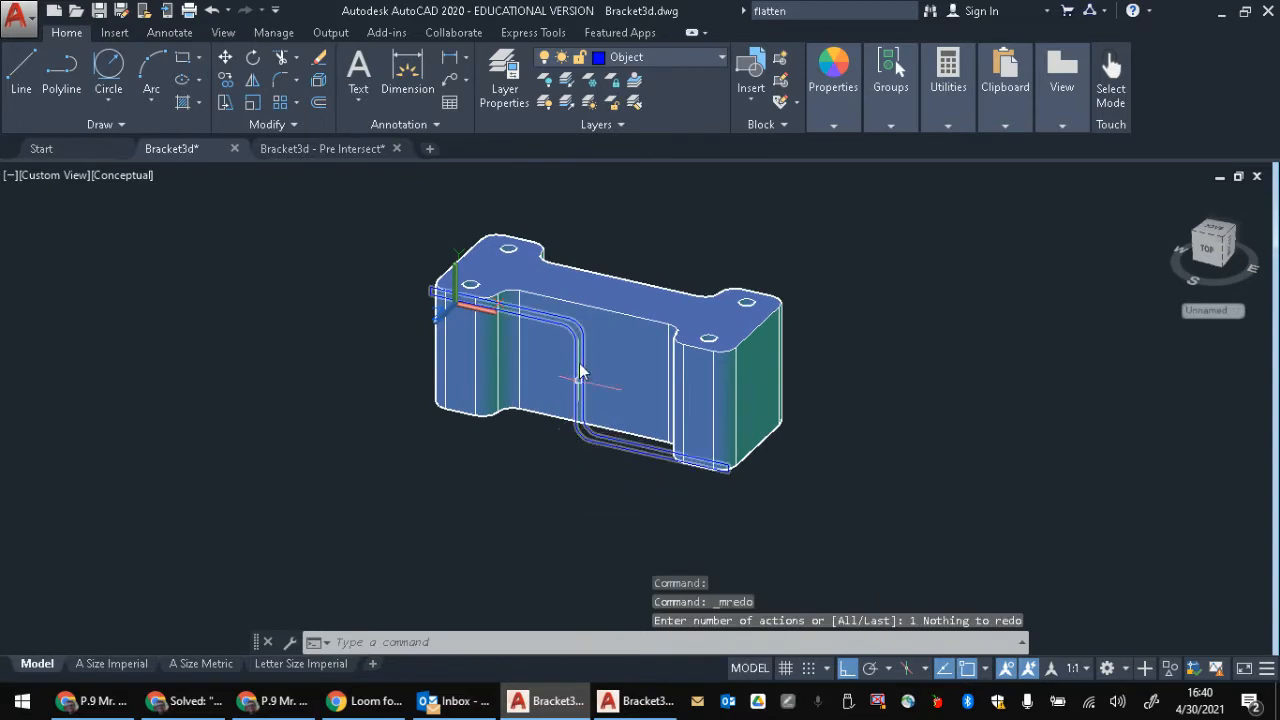
Step: Extrude the closed Z-shaped profile backwards through the block and past its rear side
{"action": "left_click", "coordinate": [567, 318]}
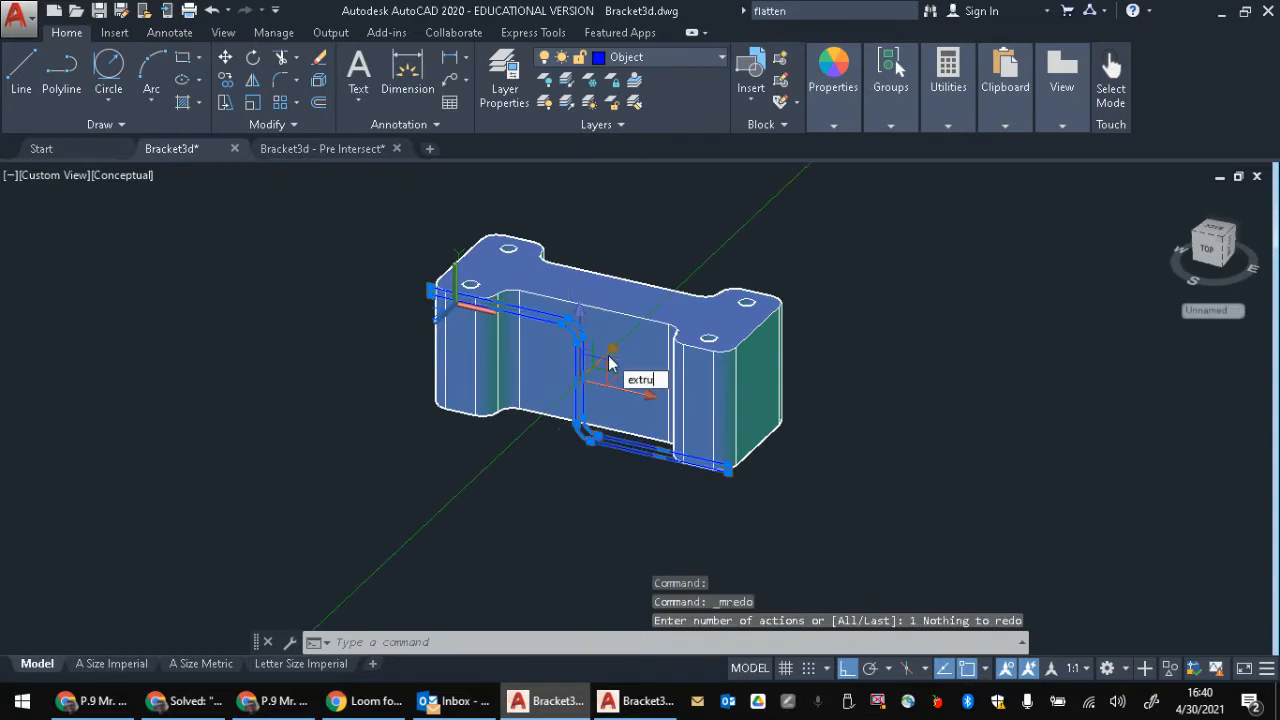
{"action": "key", "text": "Return"}
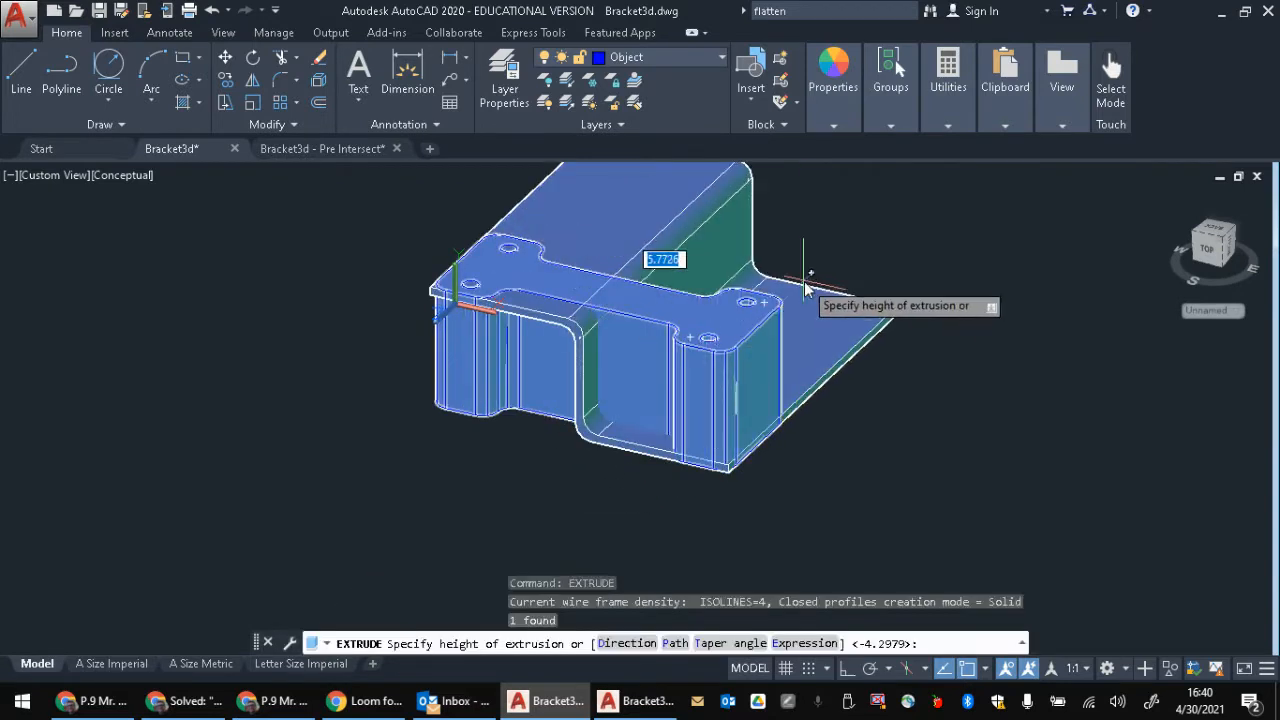
{"action": "left_click", "coordinate": [952, 262]}
Step: Intersect the extruded Z-shaped solid with the block, keeping only their common volume as the bracket
{"action": "left_click", "coordinate": [522, 503]}
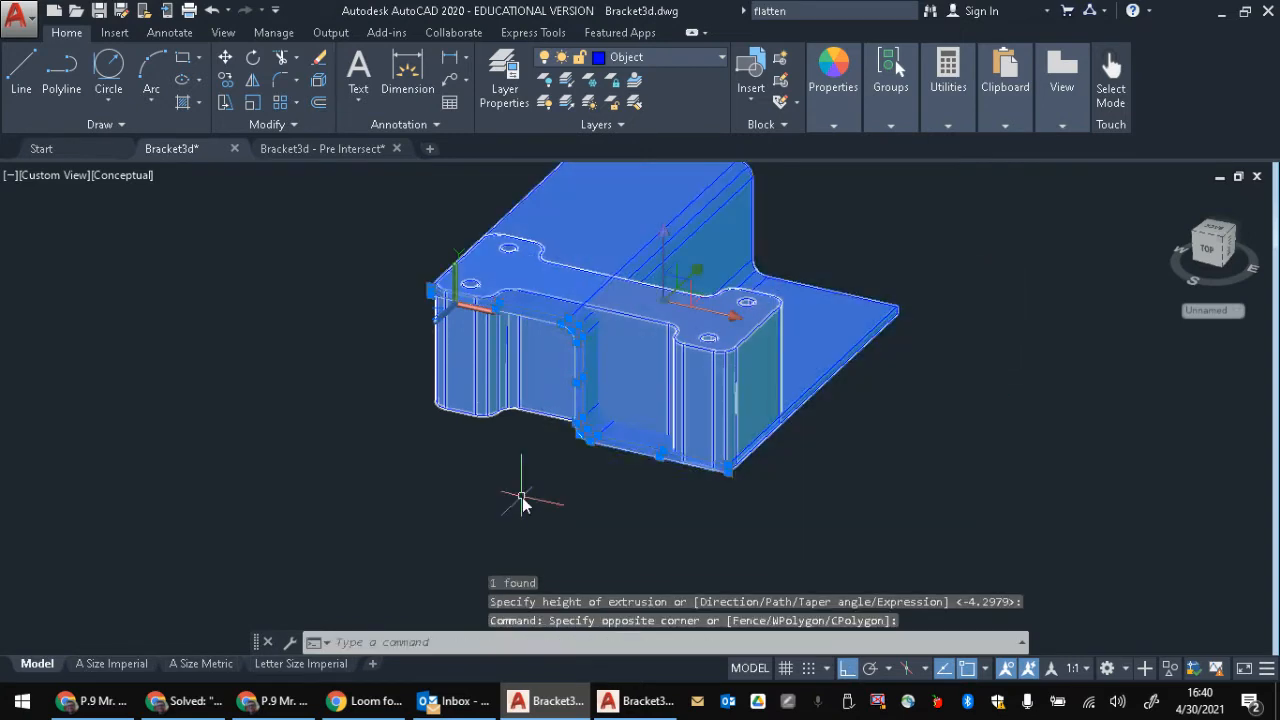
{"action": "type", "text": "int"}
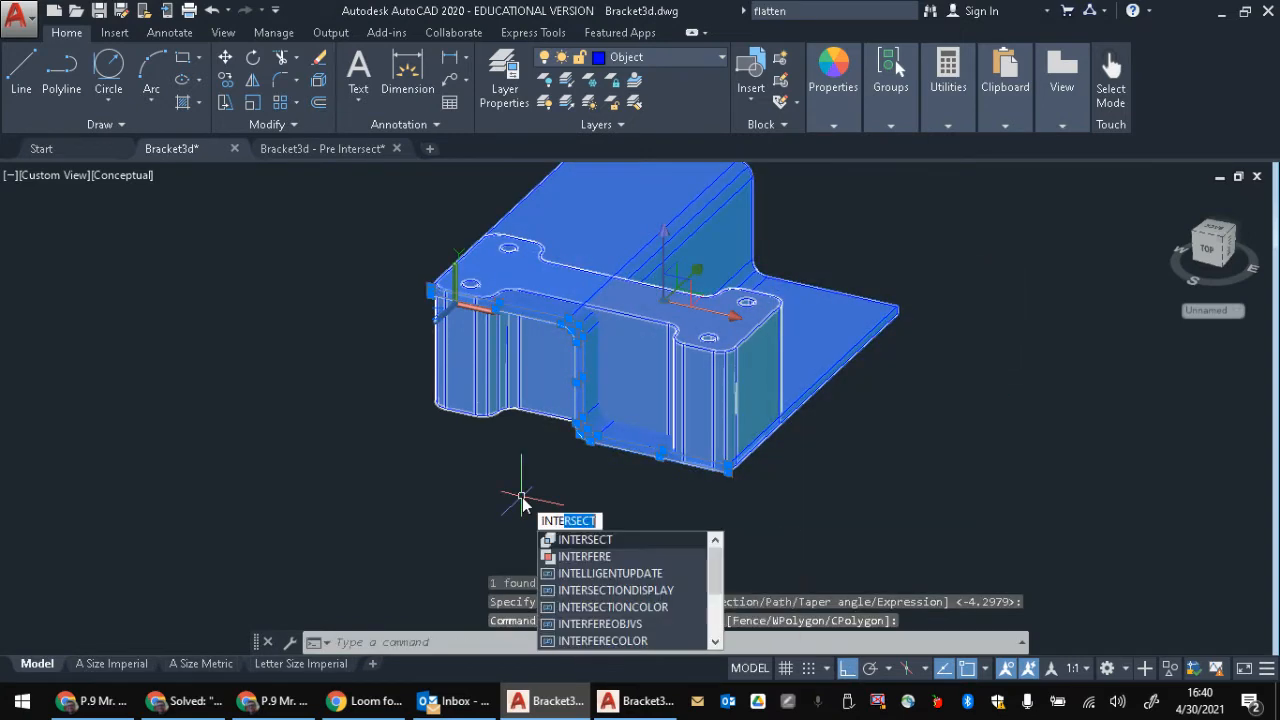
{"action": "key", "text": "Return"}
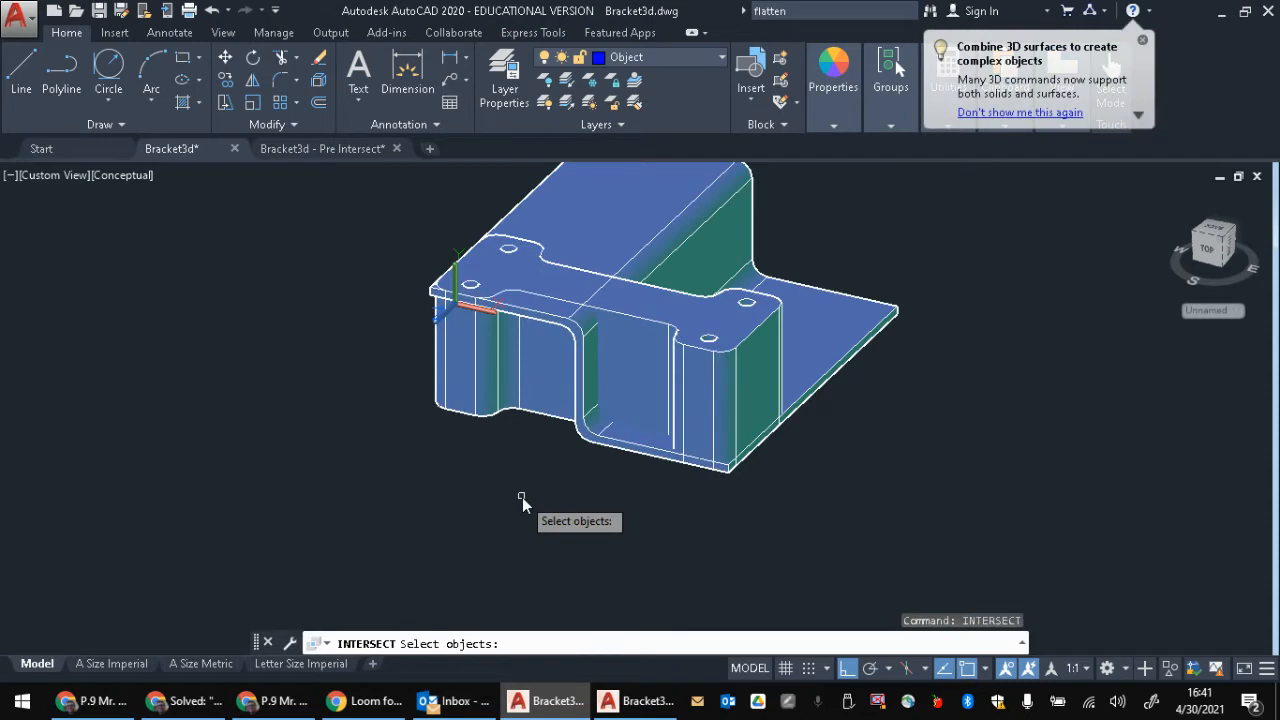
{"action": "left_click", "coordinate": [921, 211]}
{"action": "left_click", "coordinate": [532, 506]}
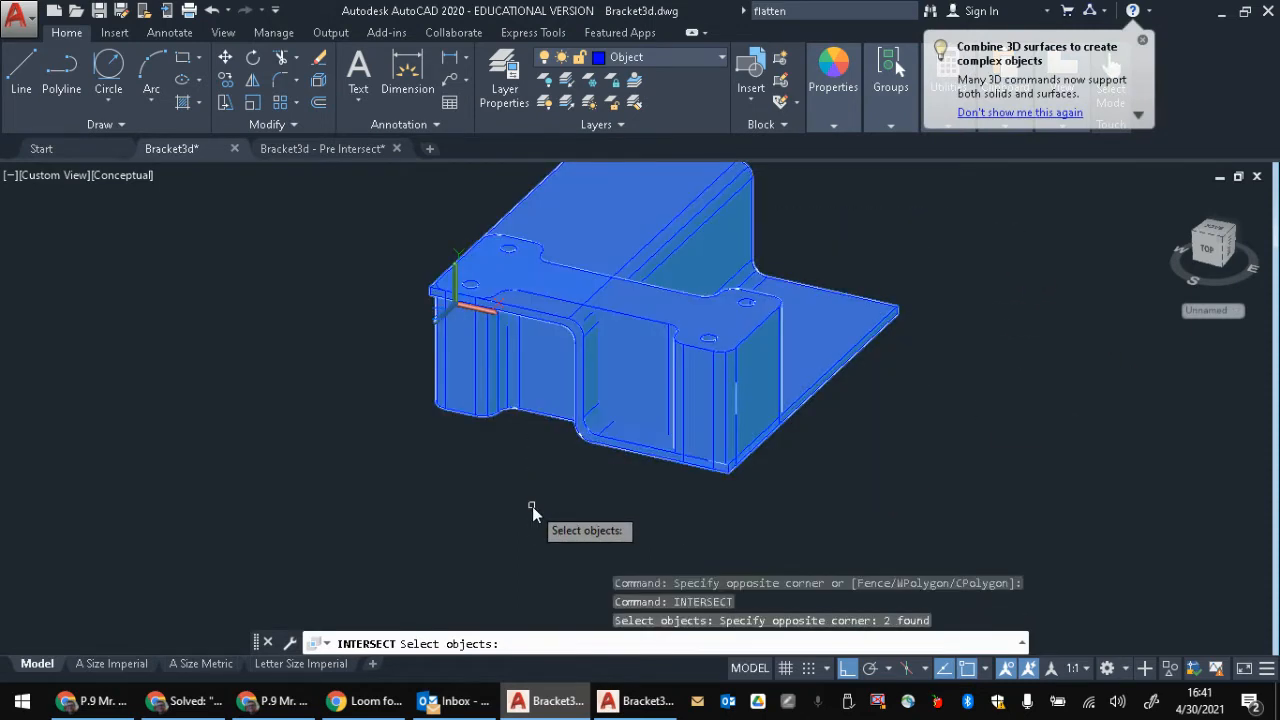
{"action": "key", "text": "Return"}
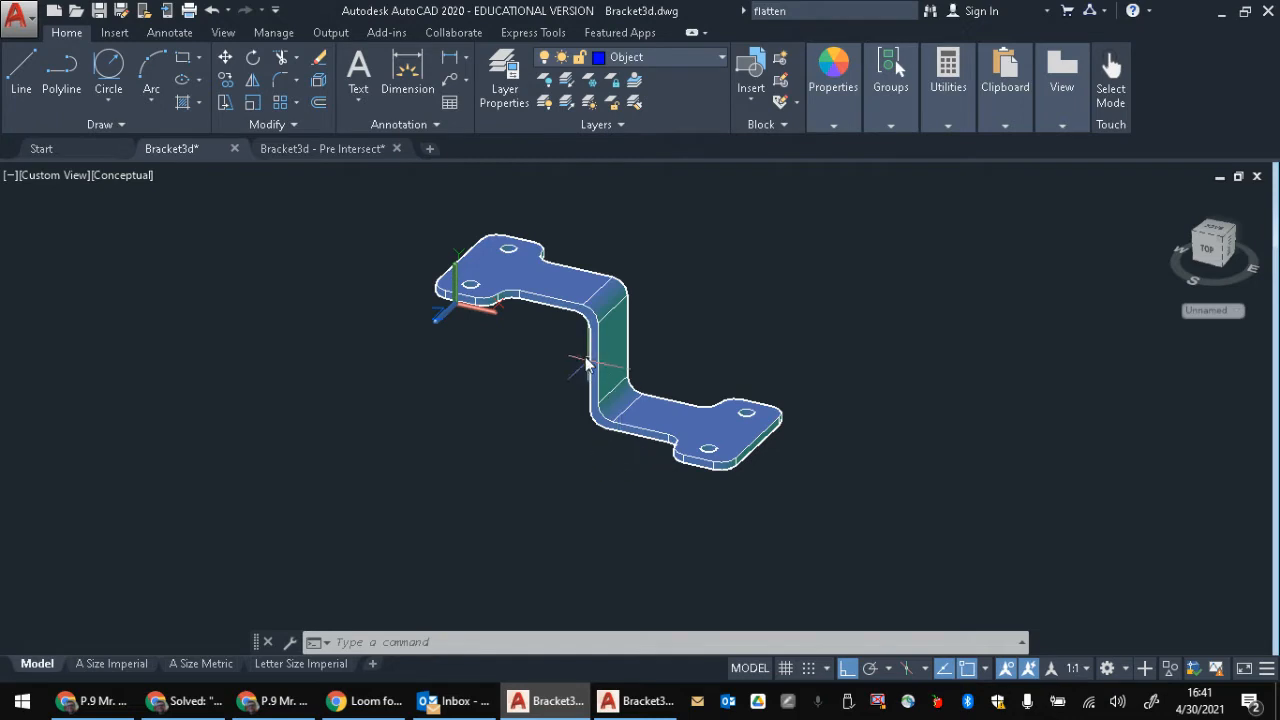
Step: Undo the intersection to restore the block and the extruded Z-shaped solid
{"action": "scroll", "coordinate": [558, 337], "scroll_direction": "up", "scroll_amount": 1}
{"action": "scroll", "coordinate": [558, 340], "scroll_direction": "down", "scroll_amount": 2}
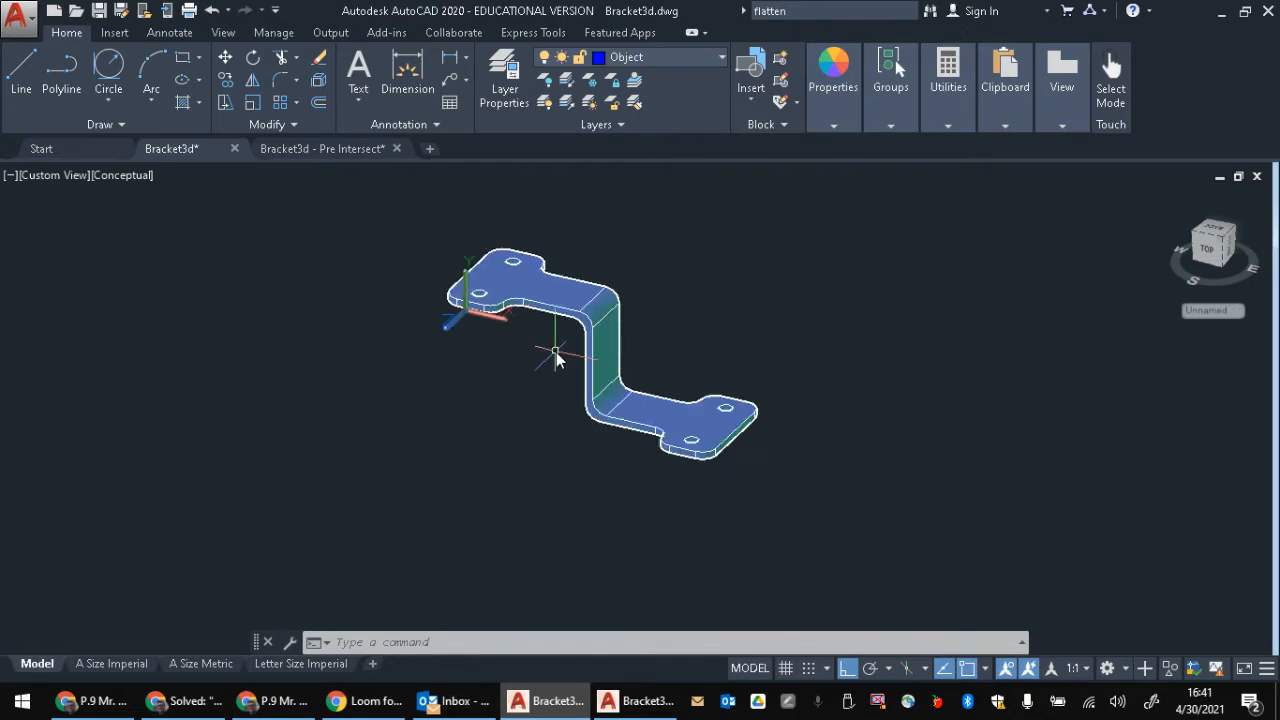
{"action": "scroll", "coordinate": [557, 342], "scroll_direction": "up", "scroll_amount": 1}
{"action": "key", "text": "ctrl+z"}
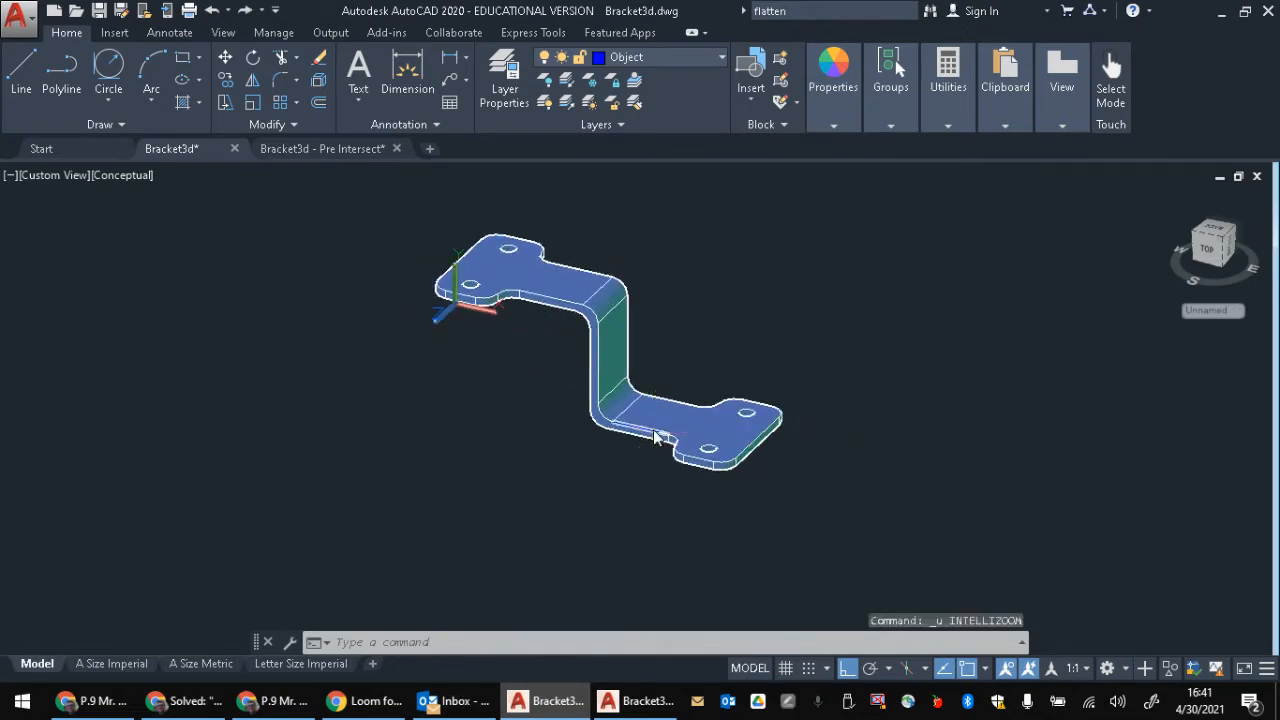
{"action": "key", "text": "ctrl+z"}
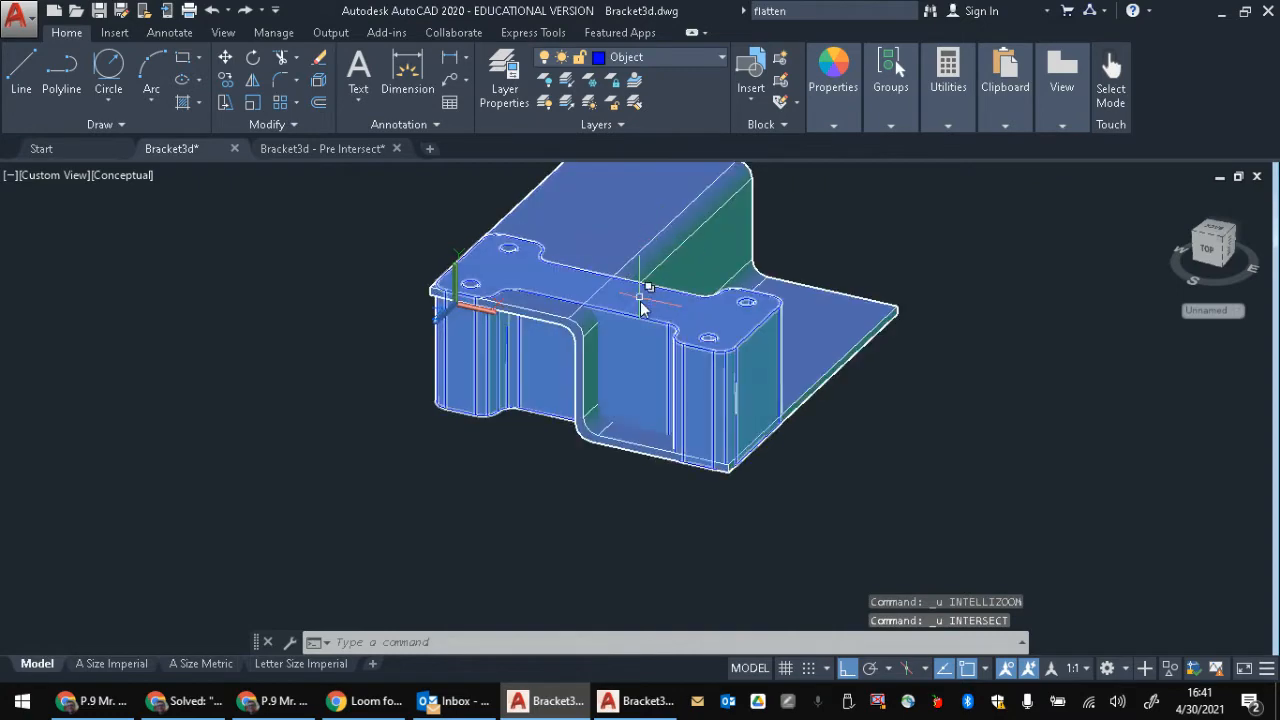
Step: Apply Intersect again to the block and the extruded Z-shaped solid
{"action": "left_click", "coordinate": [848, 222]}
{"action": "left_click", "coordinate": [912, 226]}
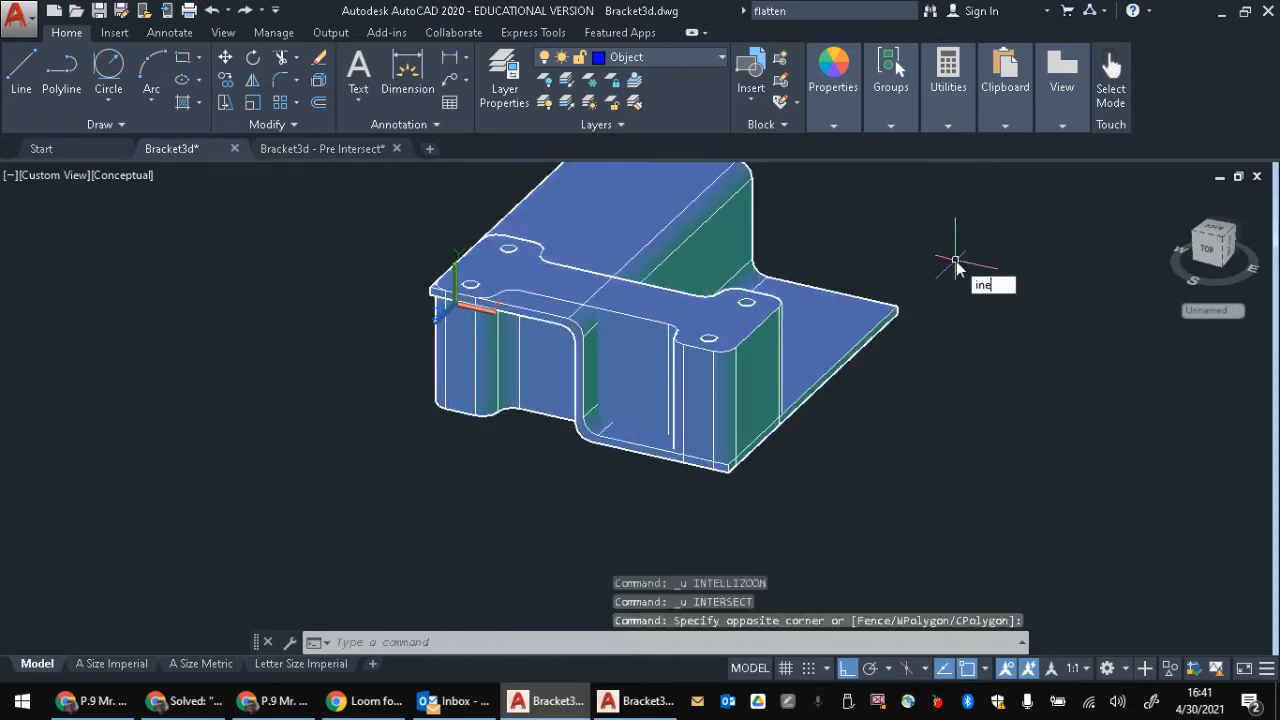
{"action": "key", "text": "Return"}
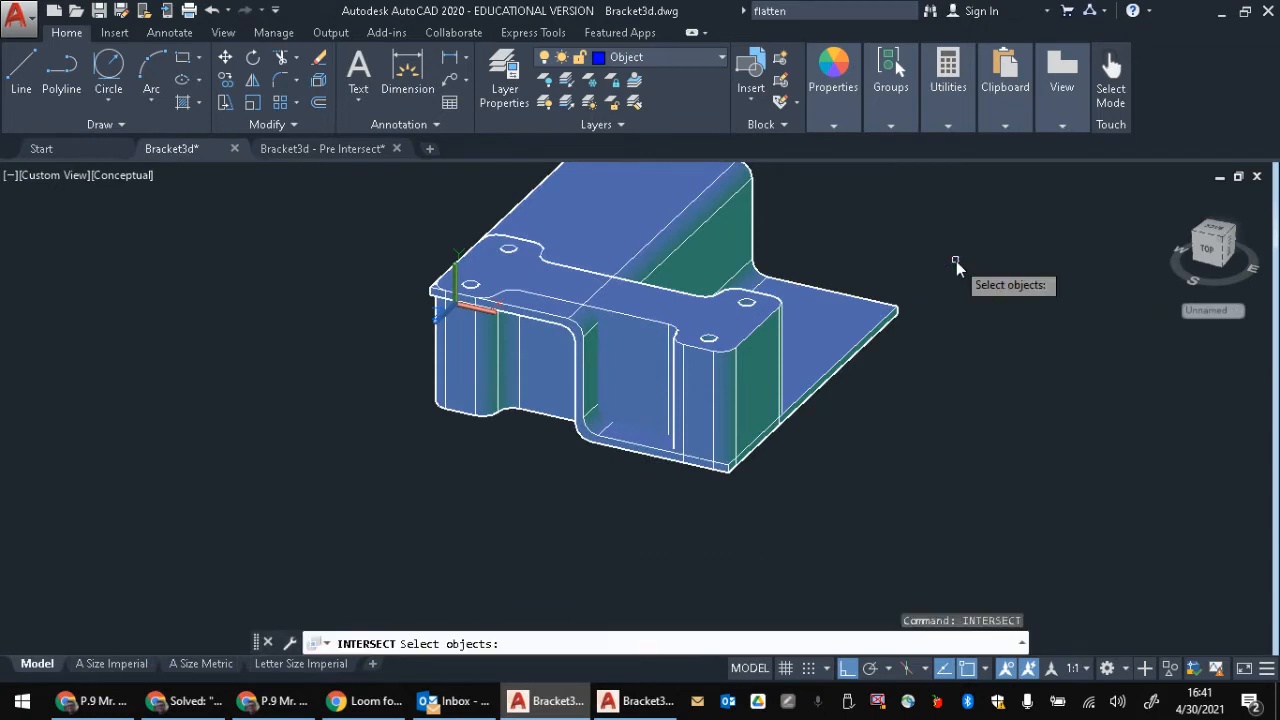
{"action": "left_click", "coordinate": [947, 254]}
{"action": "left_click", "coordinate": [560, 430]}
{"action": "key", "text": "Return"}
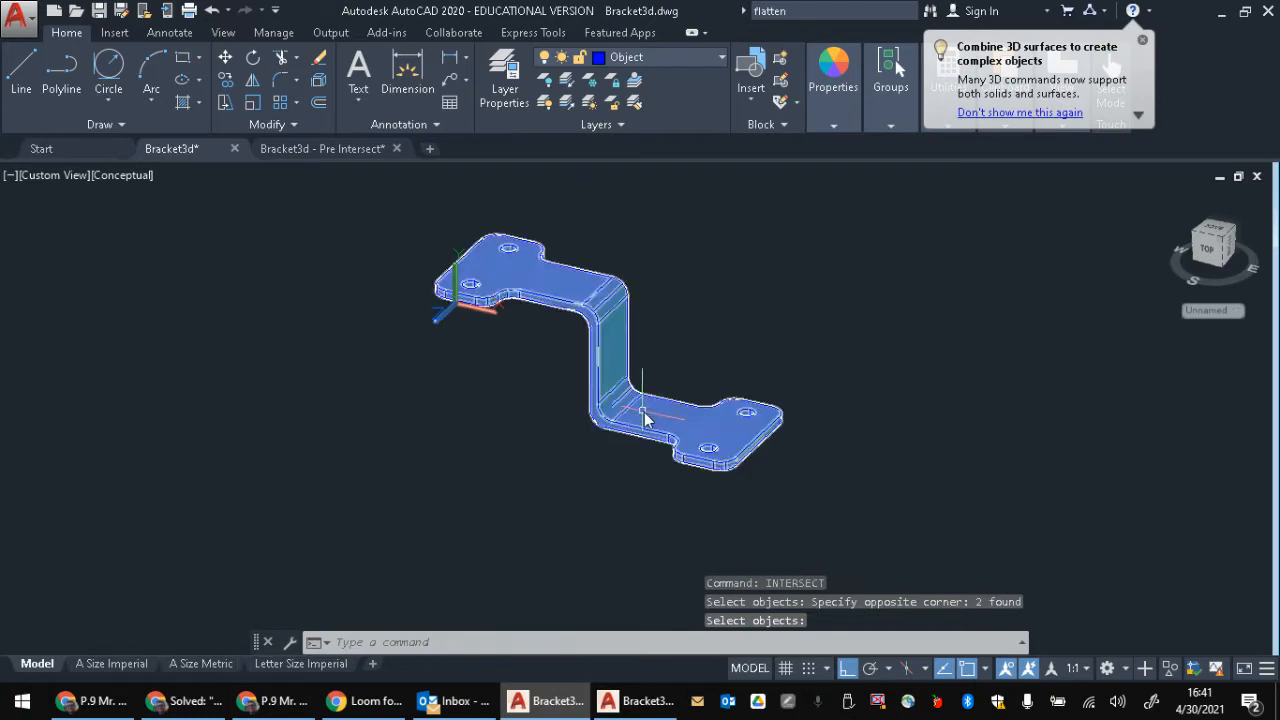
Step: Undo the repeated intersection of the two solids
{"action": "key", "text": "ctrl+z"}
{"action": "middle_click_drag", "start_coordinate": [931, 334], "coordinate": [883, 341], "text": "shift"}
{"action": "key", "text": "ctrl+z"}
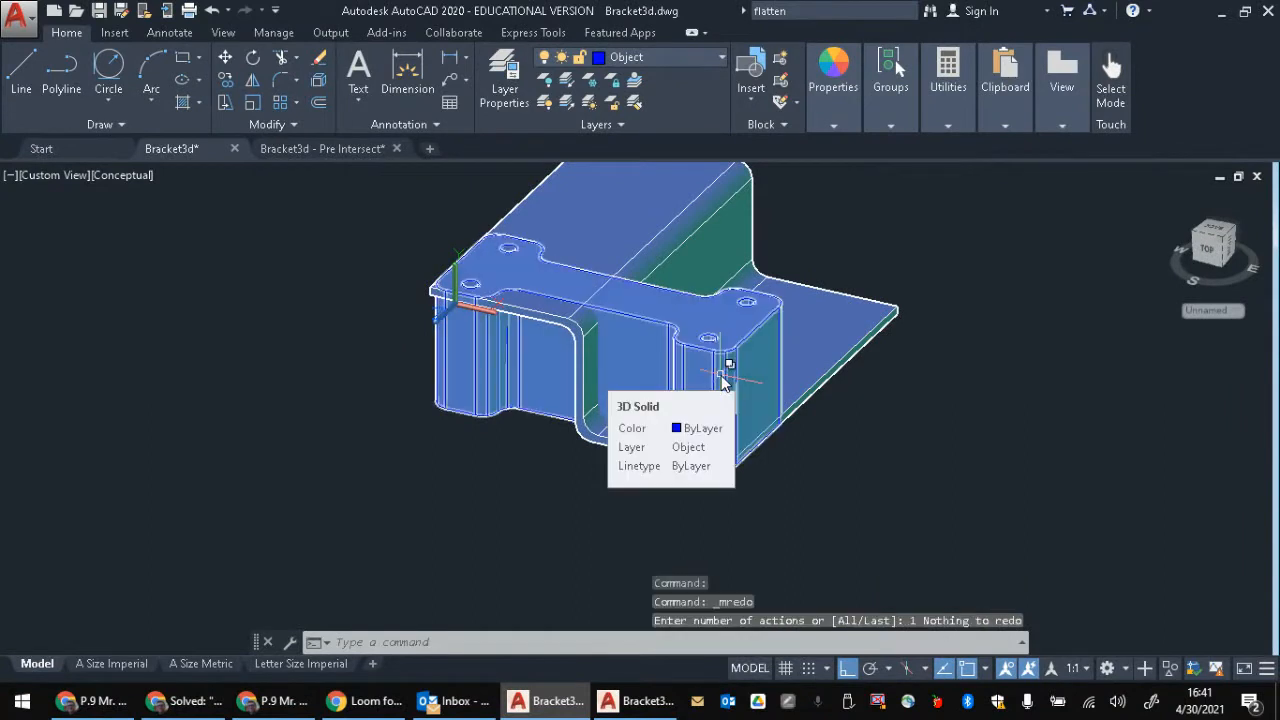
Step: Form the bracket by intersecting the block with the extruded Z-shaped solid, selecting both solids together
{"action": "key", "text": "Escape"}
{"action": "key", "text": "Escape"}
{"action": "key", "text": "Escape"}
{"action": "left_click", "coordinate": [908, 245]}
{"action": "left_click", "coordinate": [489, 543]}
{"action": "type", "text": "int"}
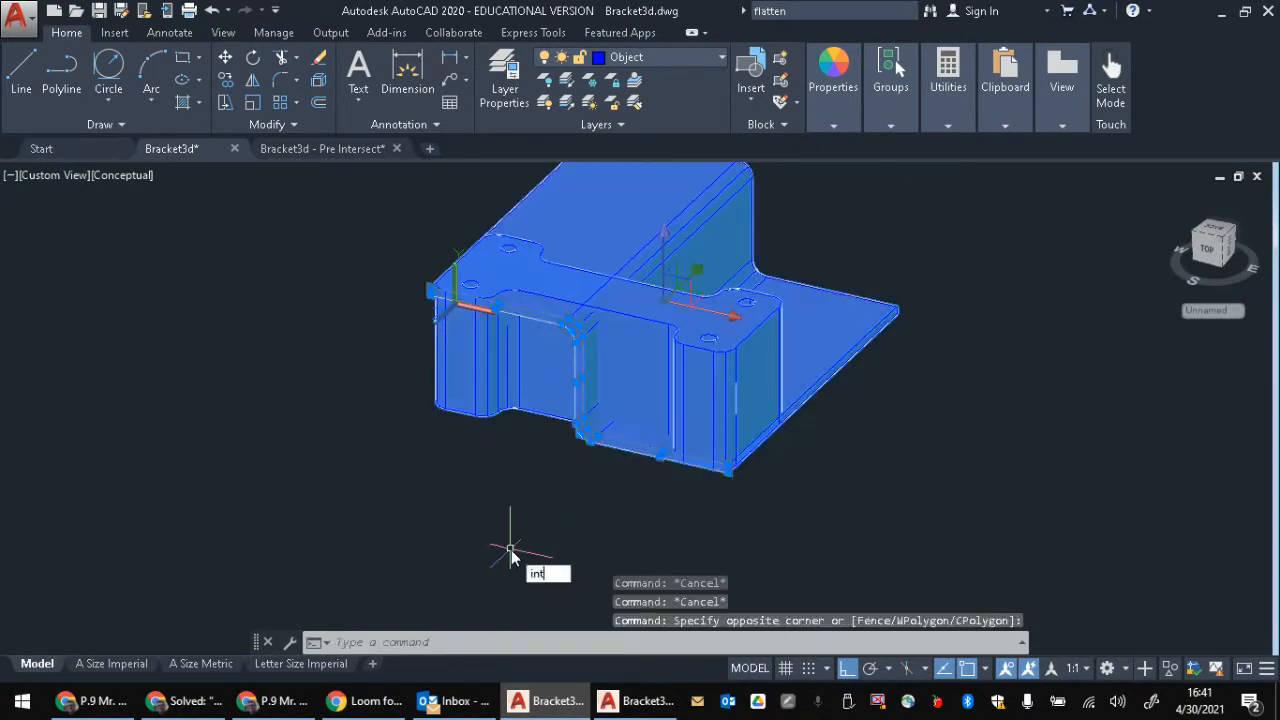
{"action": "type", "text": "ersect"}
{"action": "key", "text": "Return"}
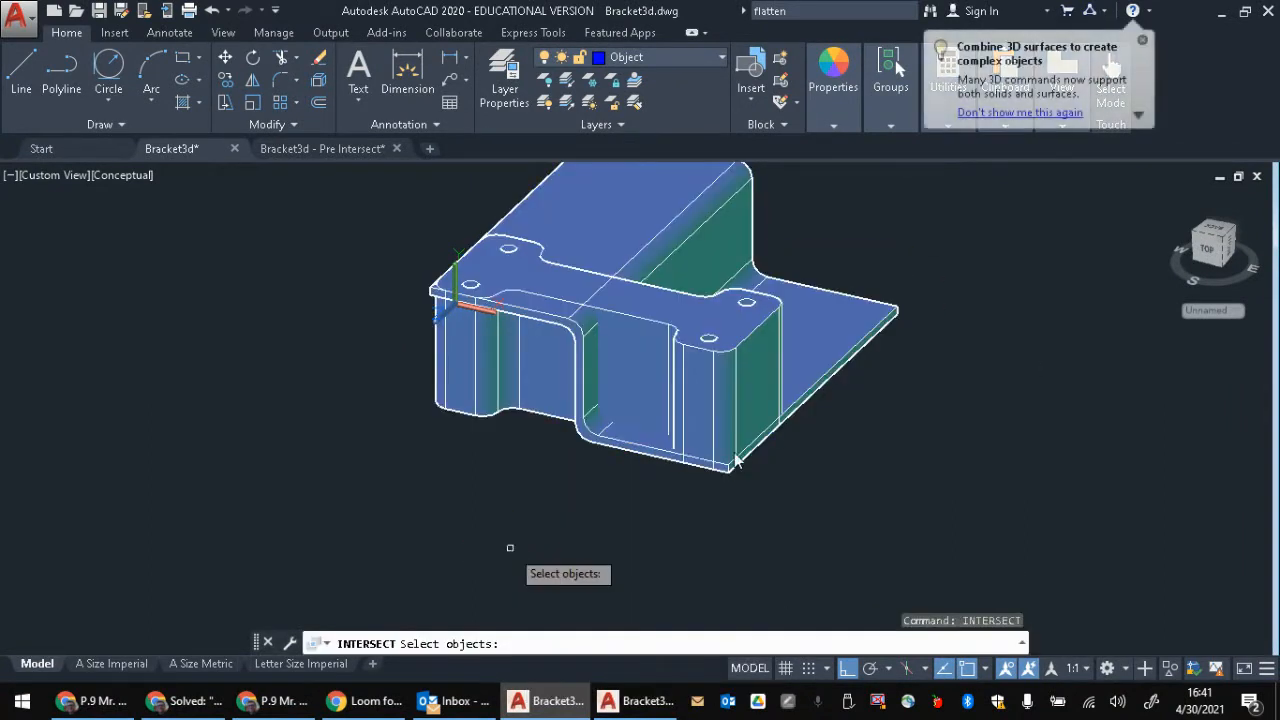
{"action": "left_click", "coordinate": [828, 222]}
{"action": "left_click", "coordinate": [572, 450]}
{"action": "key", "text": "Return"}
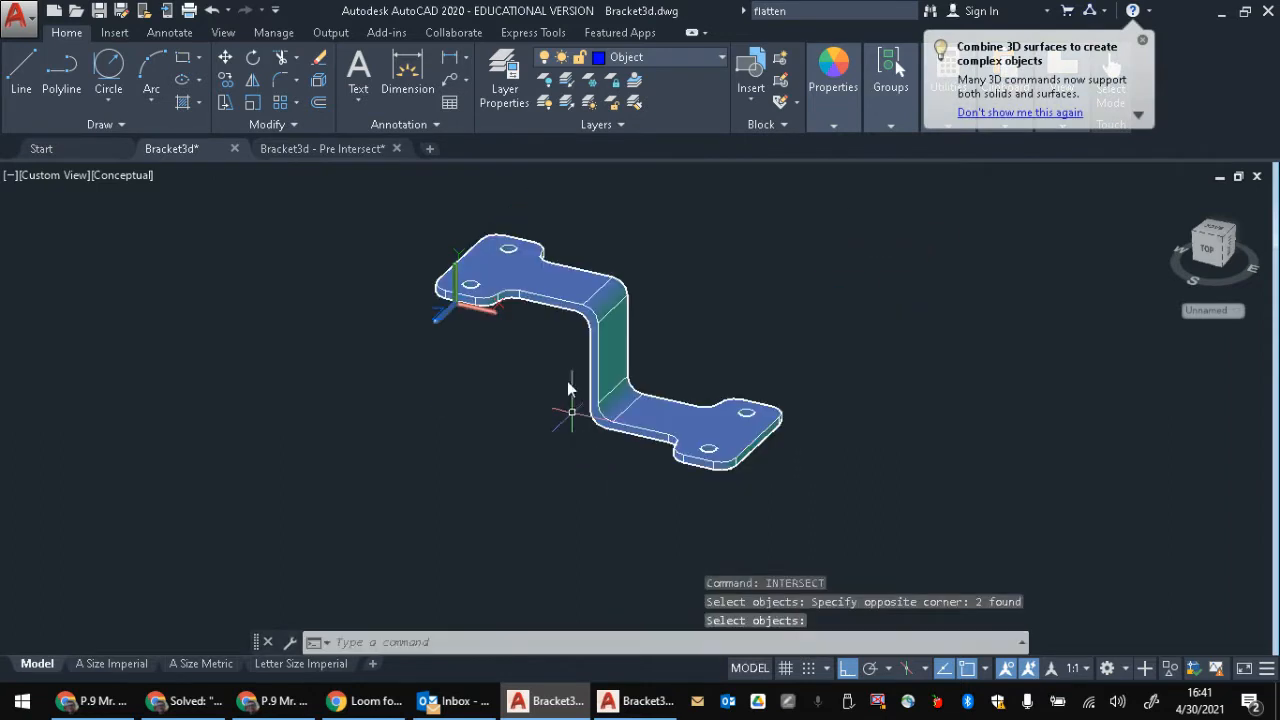
Step: Switch to the Bracket3d - Pre Intersect drawing and examine the block solid from several angles
{"action": "left_click", "coordinate": [346, 149]}
{"action": "middle_click_drag", "start_coordinate": [886, 258], "coordinate": [868, 306], "text": "shift"}
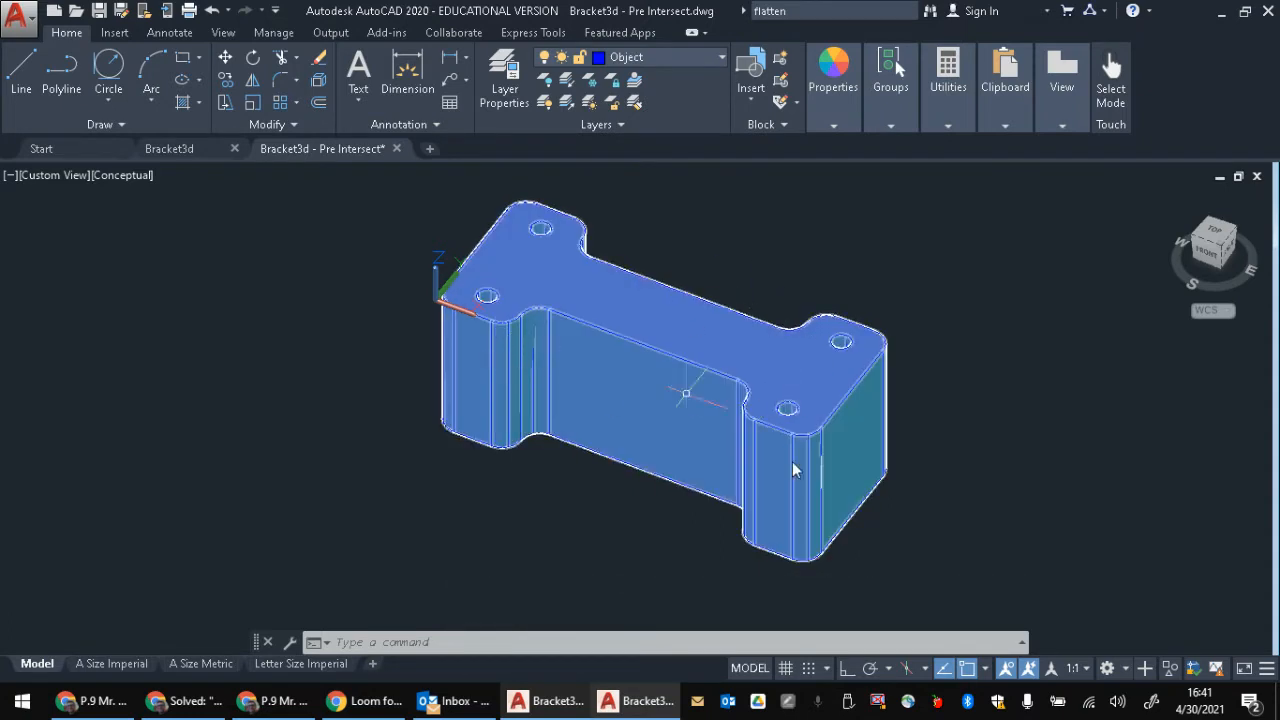
{"action": "left_click", "coordinate": [698, 323]}
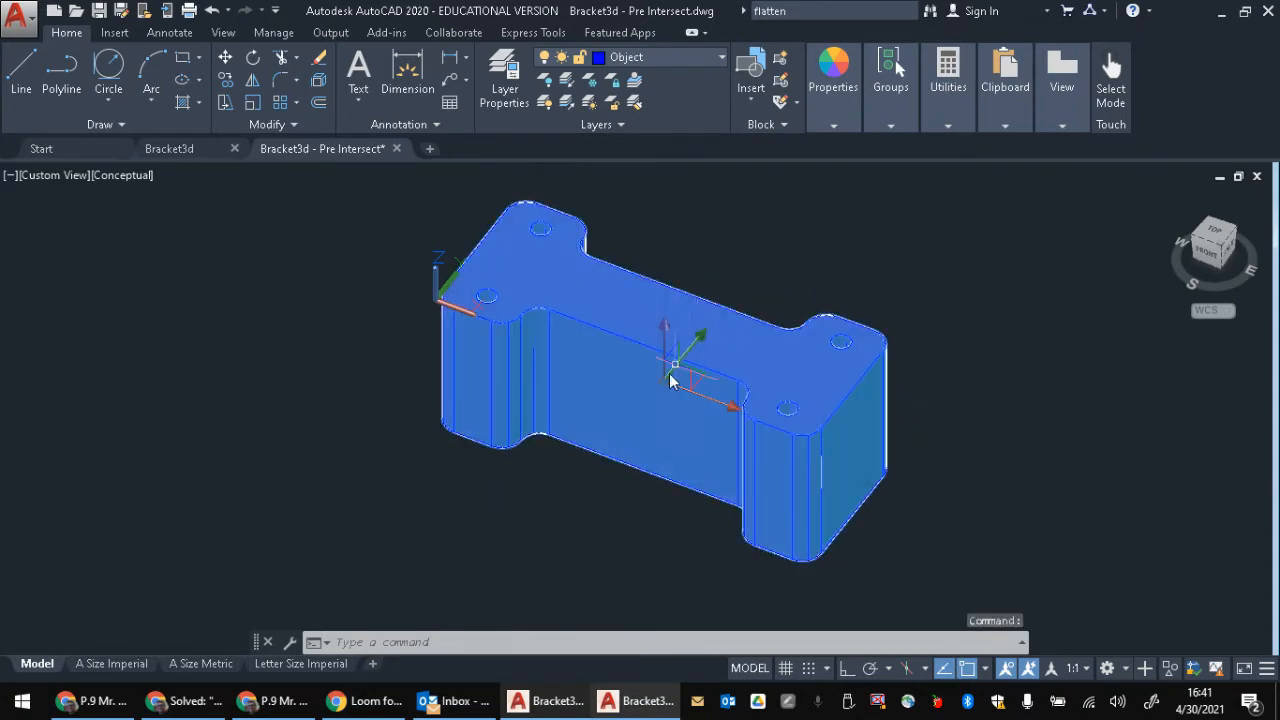
{"action": "key", "text": "Escape"}
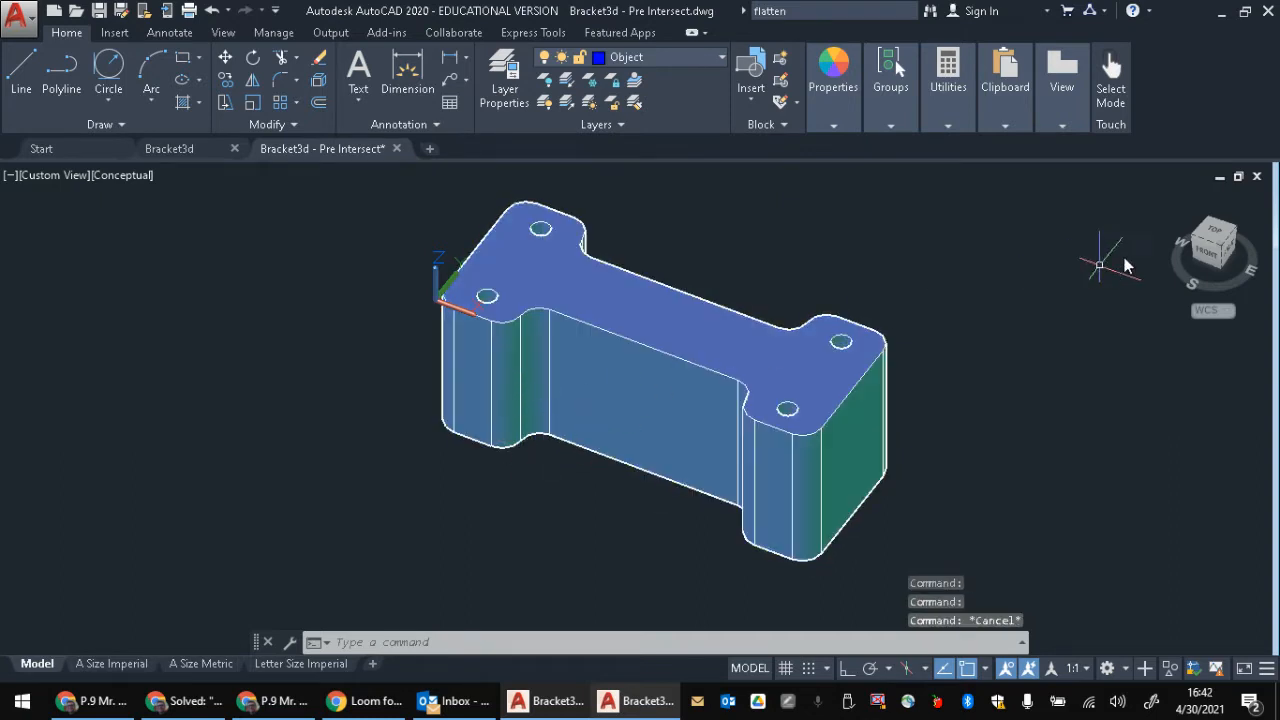
{"action": "middle_click_drag", "start_coordinate": [921, 315], "coordinate": [923, 283], "text": "shift"}
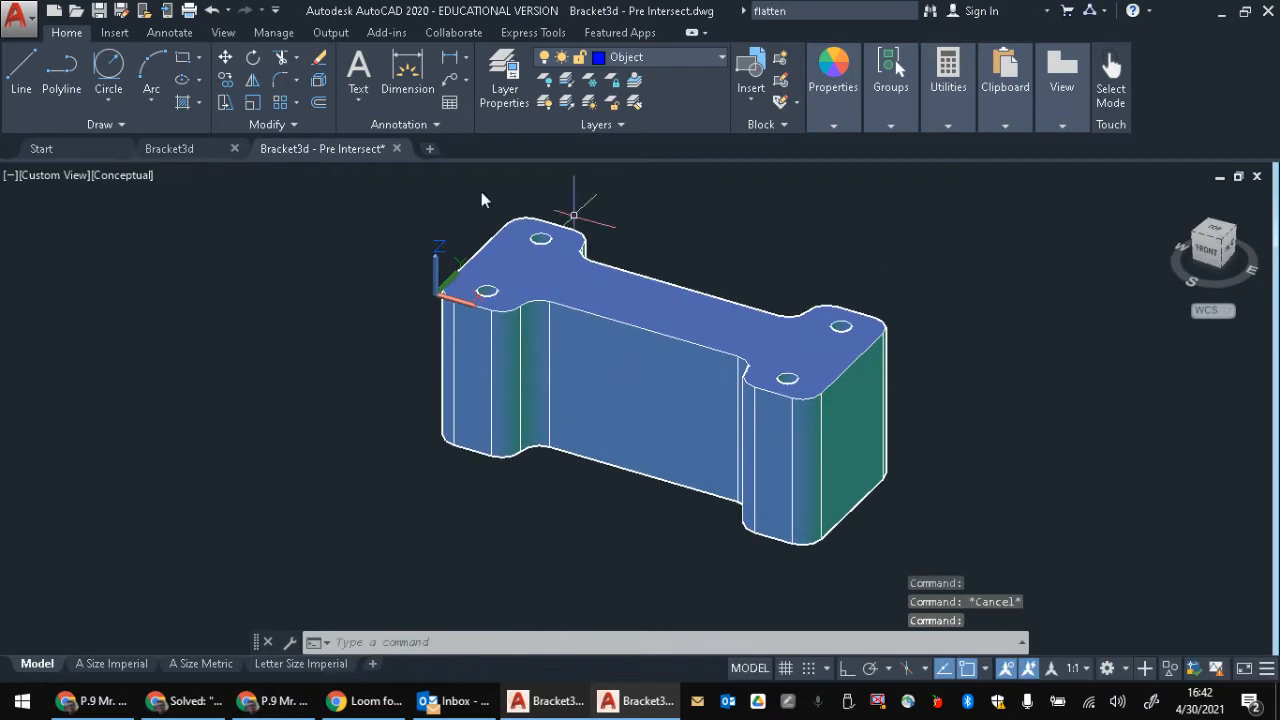
{"action": "scroll", "coordinate": [616, 358], "scroll_direction": "down", "scroll_amount": 3}
{"action": "scroll", "coordinate": [616, 365], "scroll_direction": "up", "scroll_amount": 4}
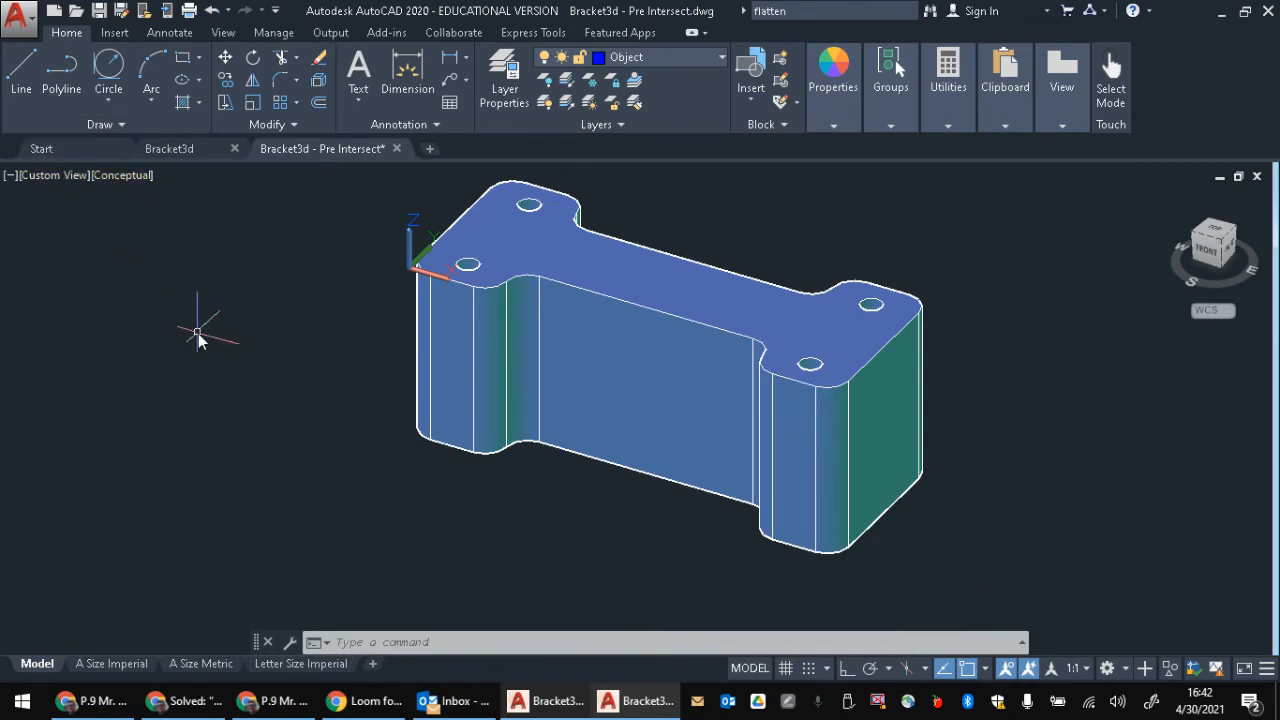
Step: Define a three-point UCS on the block's top face, with its X axis across the width and Y along the length
{"action": "key", "text": "Escape"}
{"action": "key", "text": "Escape"}
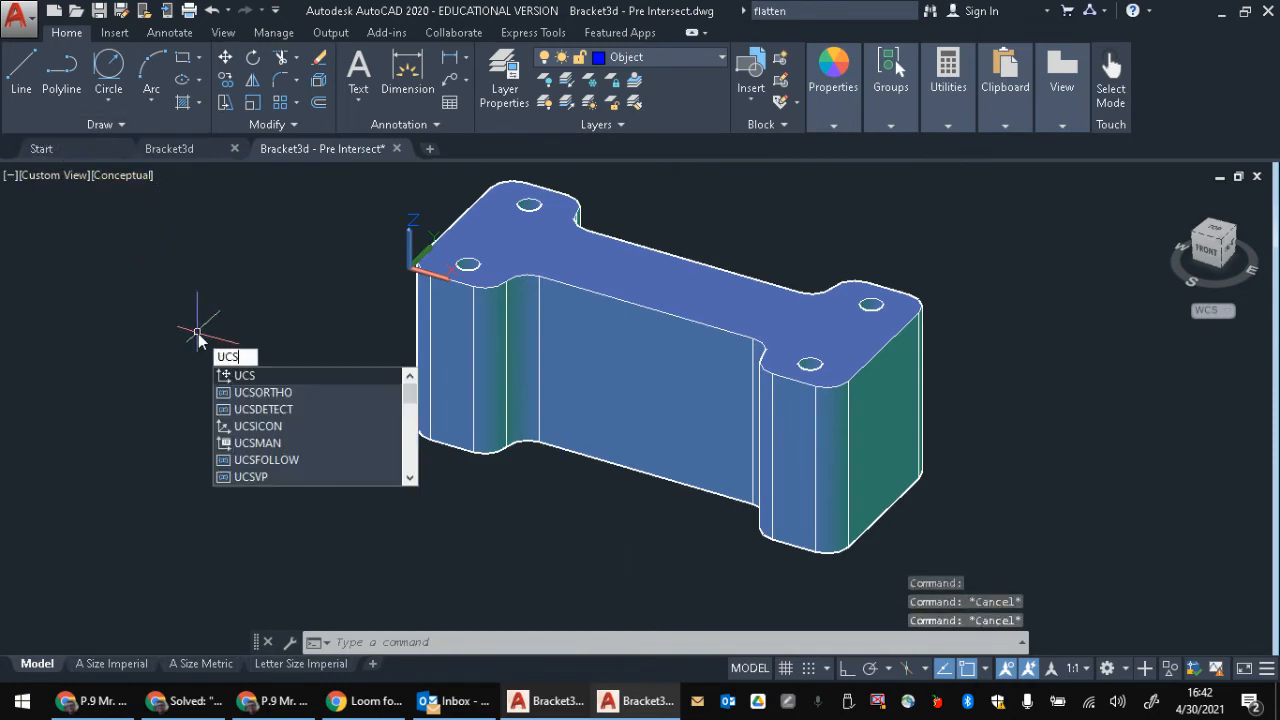
{"action": "key", "text": "Return"}
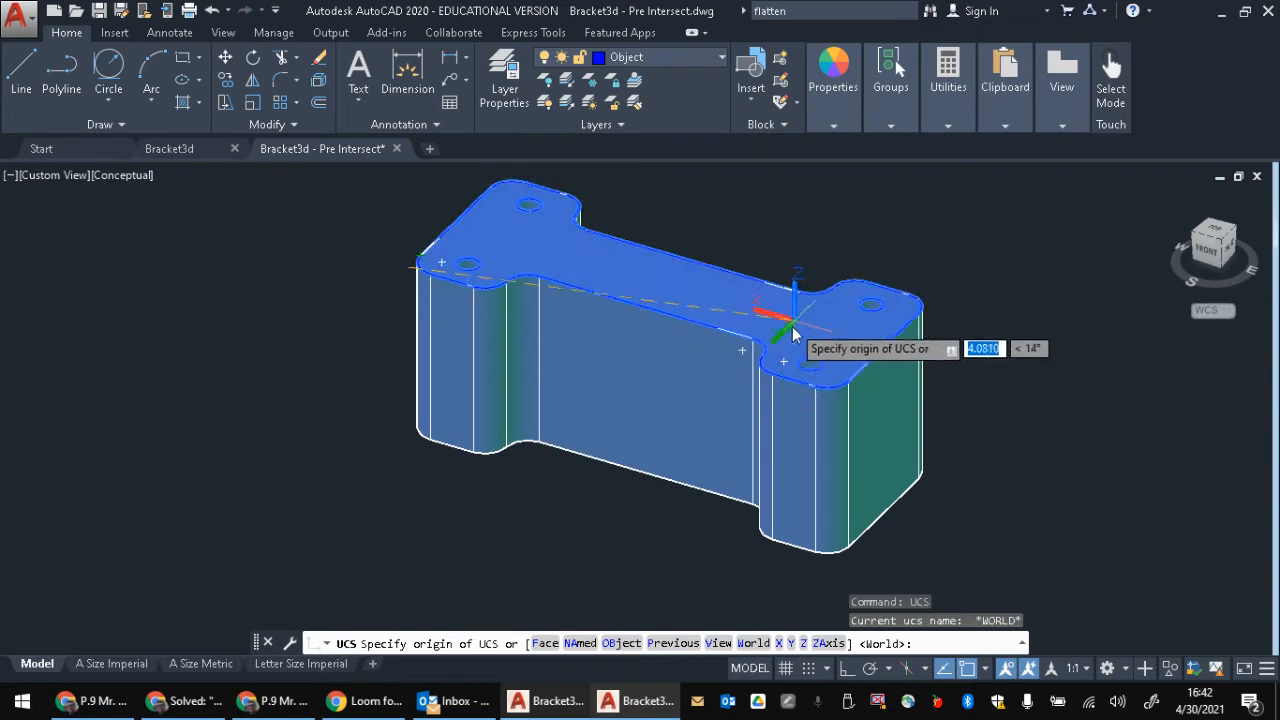
{"action": "left_click", "coordinate": [784, 350]}
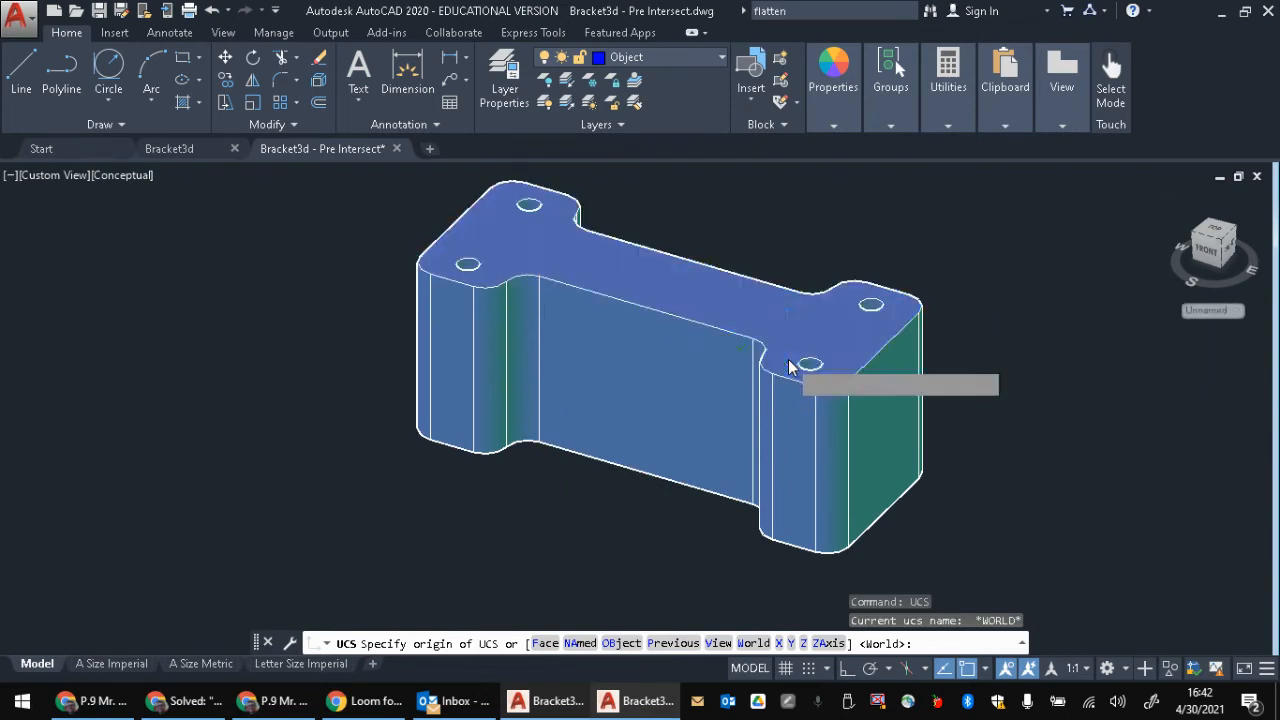
{"action": "left_click", "coordinate": [856, 299]}
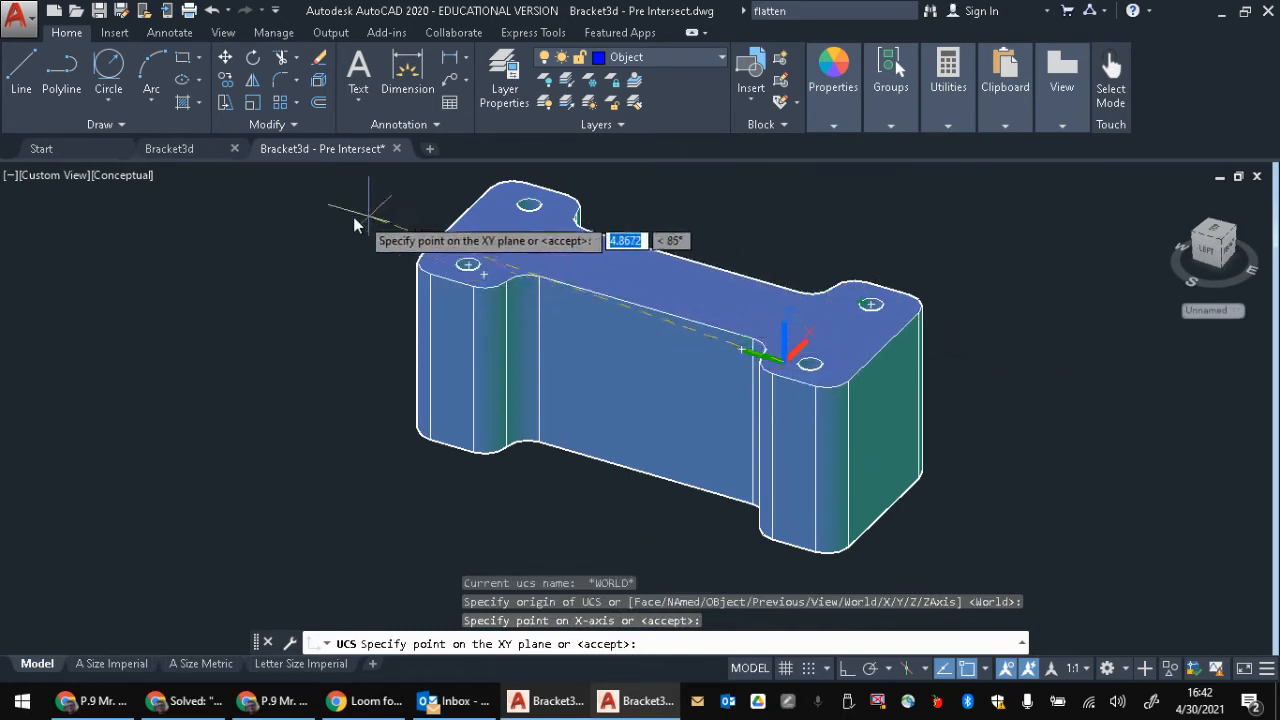
{"action": "left_click", "coordinate": [503, 298]}
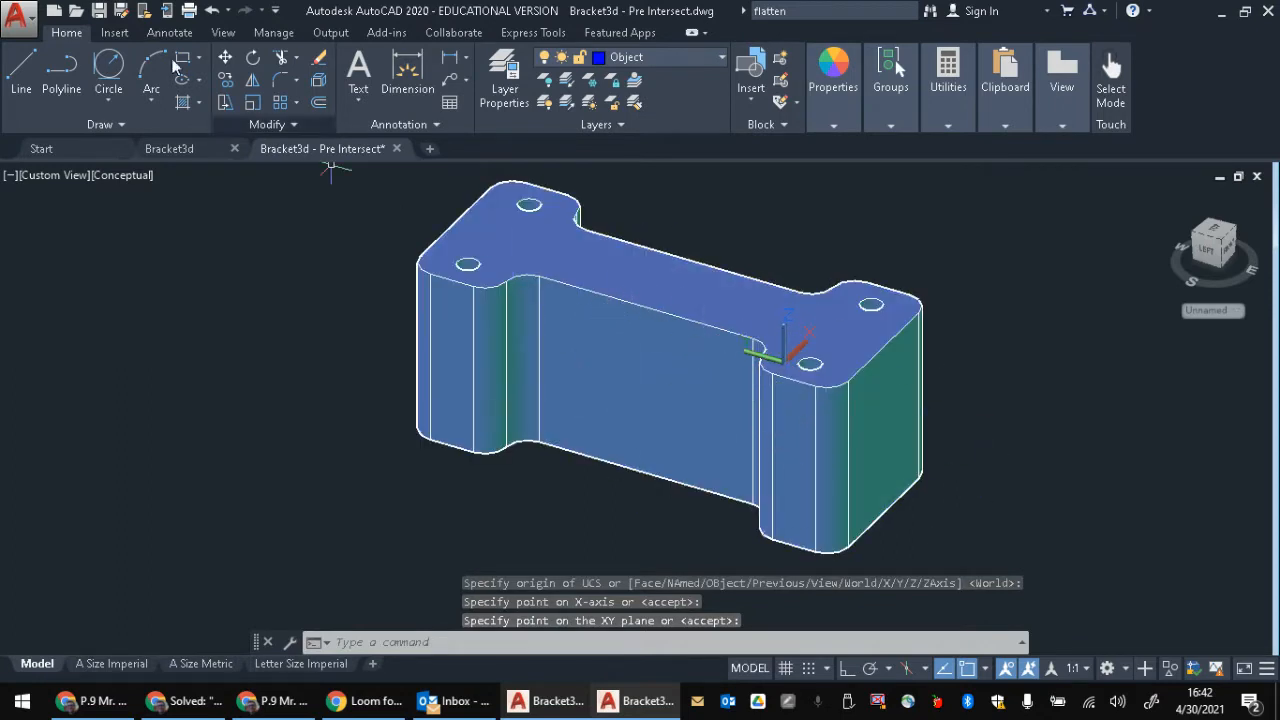
Step: Draw connected test line segments around the block and inspect how they lie on the new UCS plane
{"action": "left_click", "coordinate": [21, 72]}
{"action": "left_click", "coordinate": [669, 218]}
{"action": "left_click", "coordinate": [560, 282]}
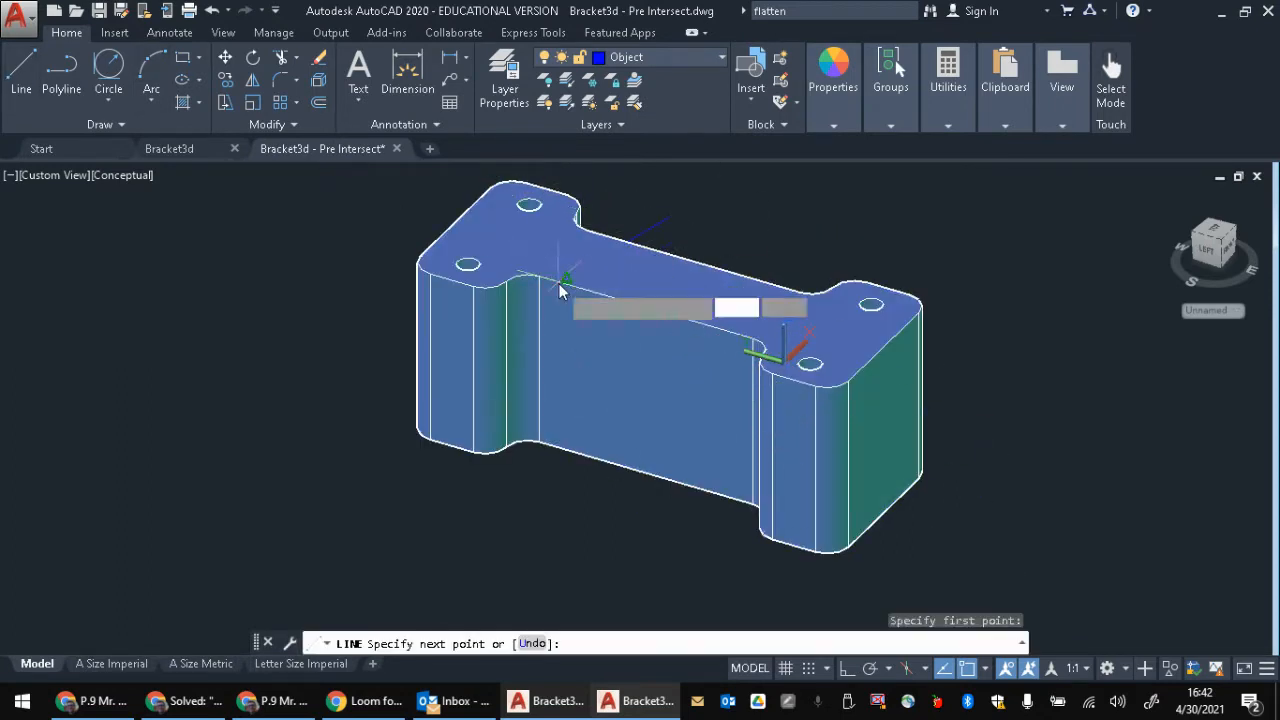
{"action": "left_click", "coordinate": [836, 281]}
{"action": "left_click", "coordinate": [634, 471]}
{"action": "middle_click_drag", "start_coordinate": [636, 476], "coordinate": [782, 467], "text": "shift"}
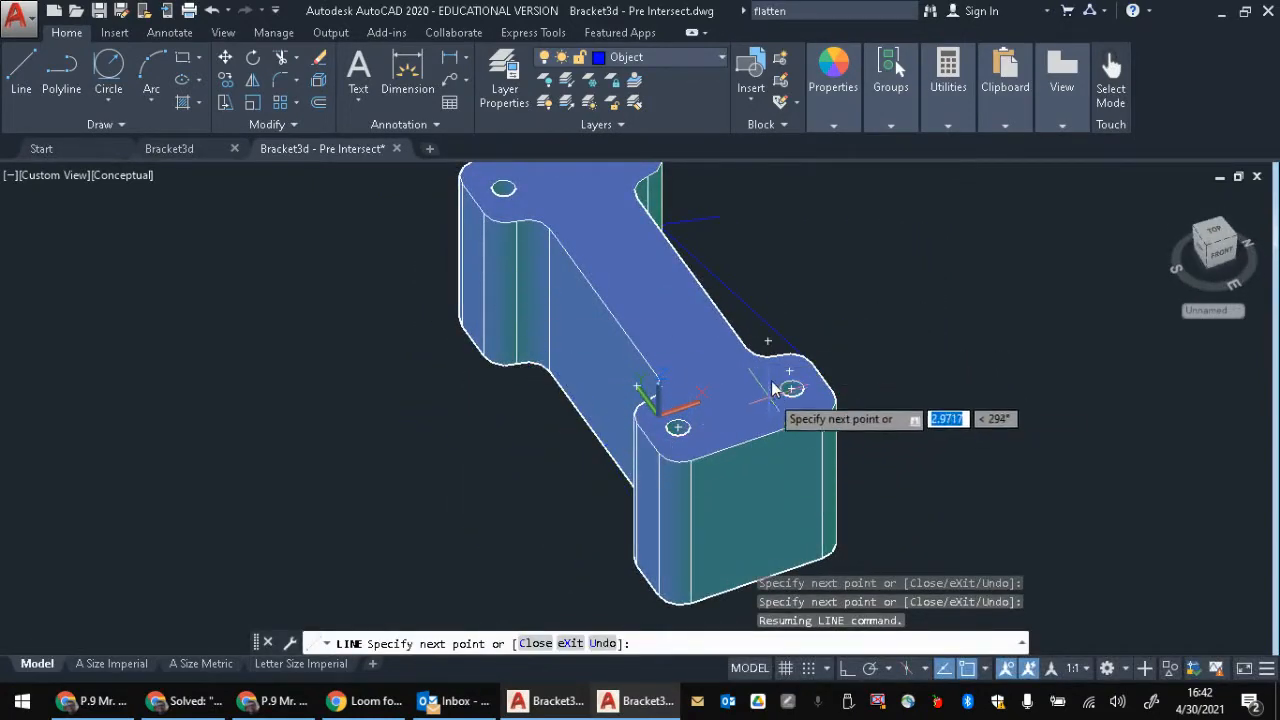
{"action": "middle_click_drag", "start_coordinate": [630, 412], "coordinate": [730, 432], "text": "shift"}
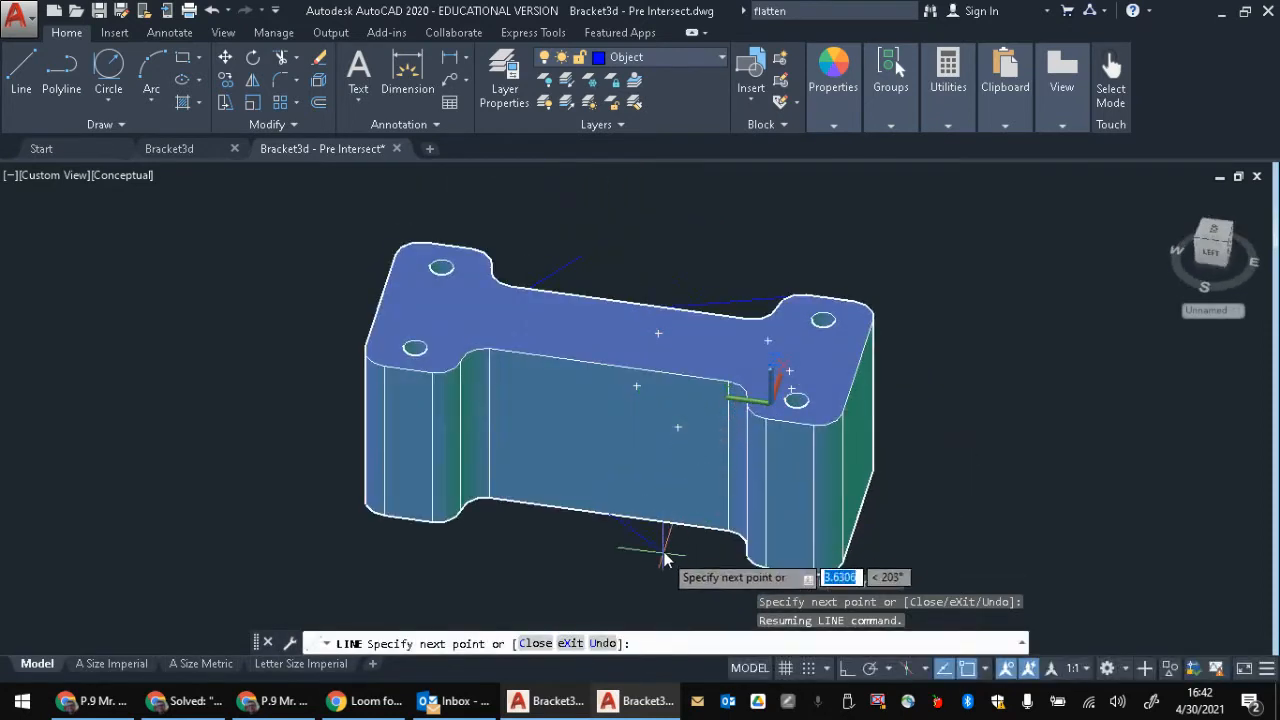
Step: End the Line command and undo both the test segments and the UCS change
{"action": "key", "text": "Escape"}
{"action": "key", "text": "Escape"}
{"action": "key", "text": "Escape"}
{"action": "key", "text": "ctrl+z"}
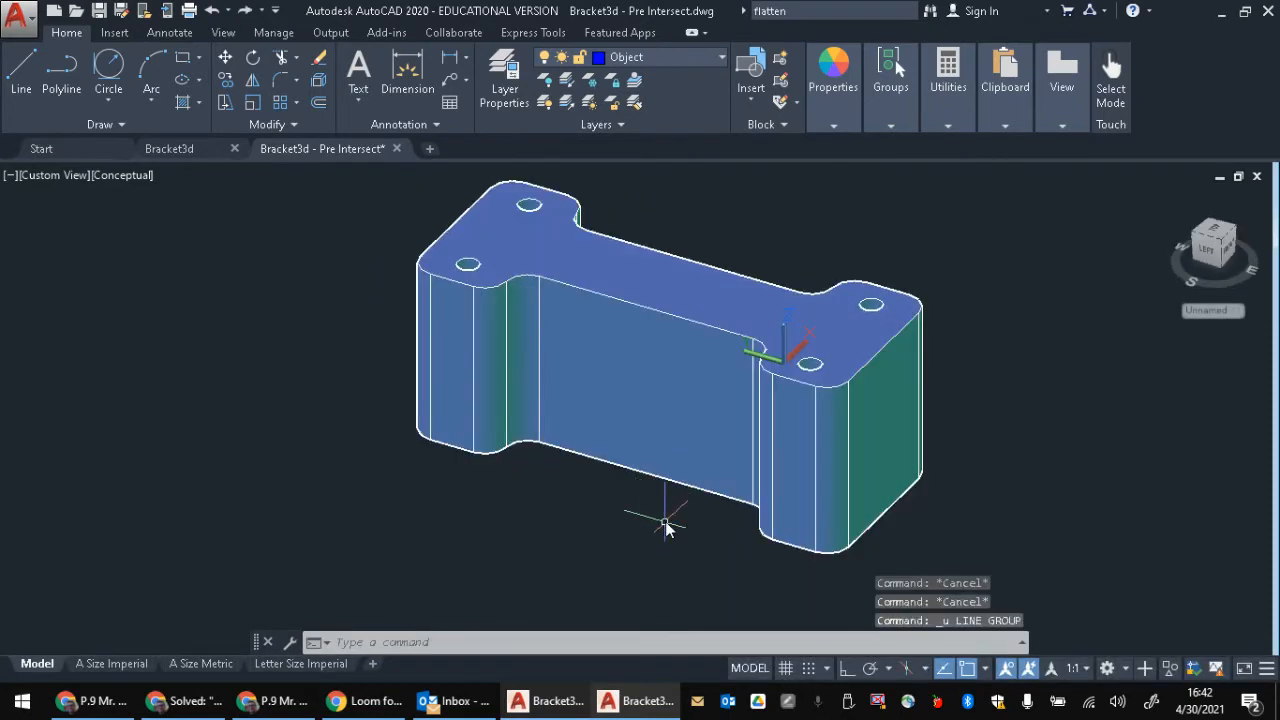
{"action": "key", "text": "ctrl+z"}
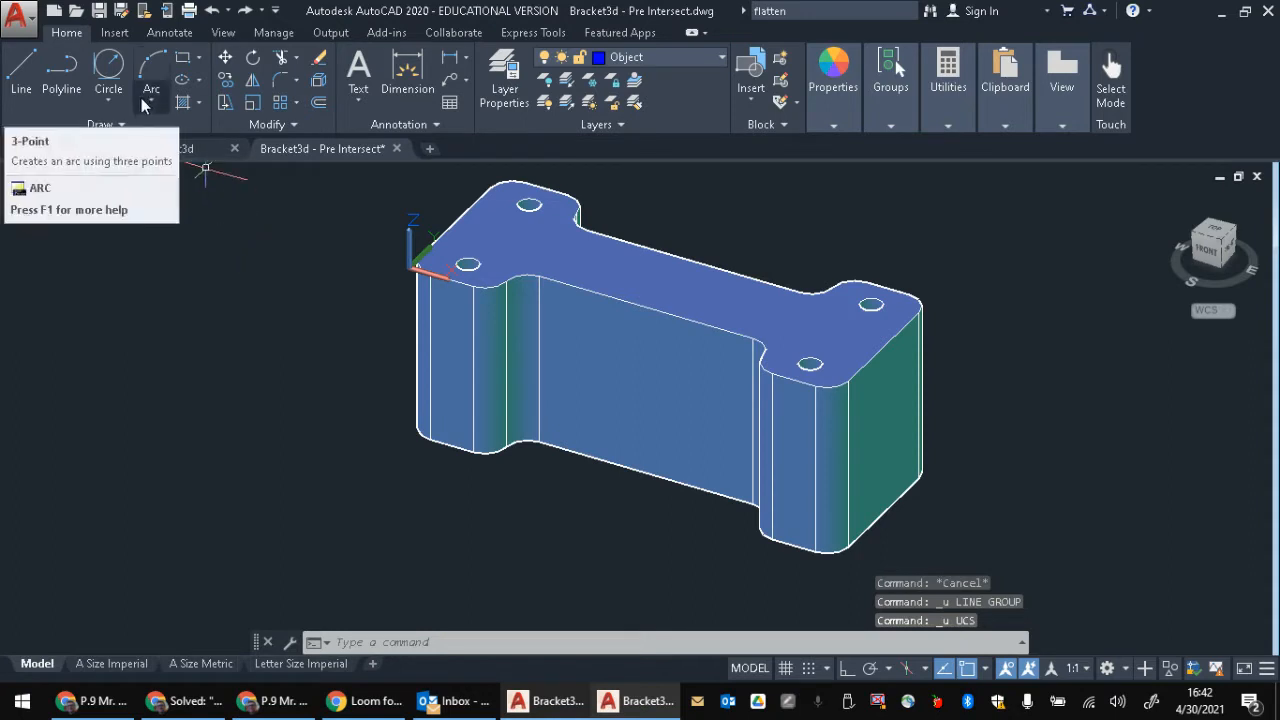
Step: Set the view to look straight at the front of the block
{"action": "left_click", "coordinate": [1203, 258]}
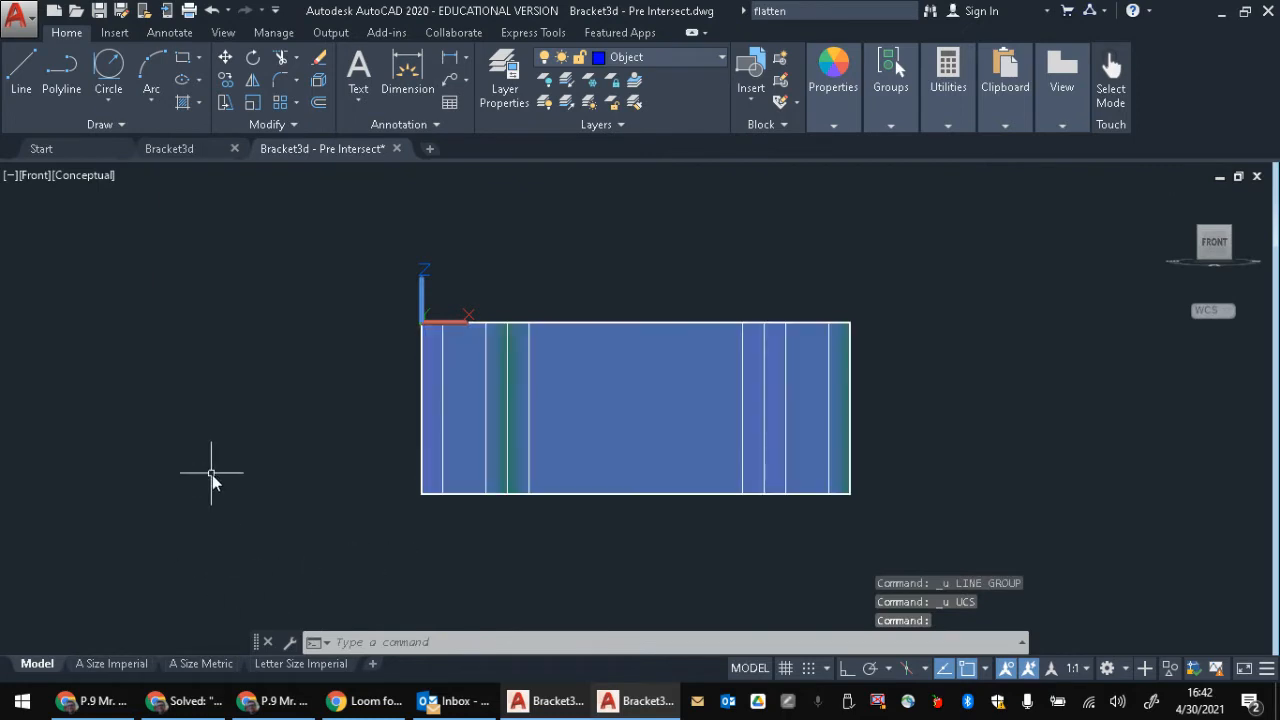
{"action": "type", "text": "UCS"}
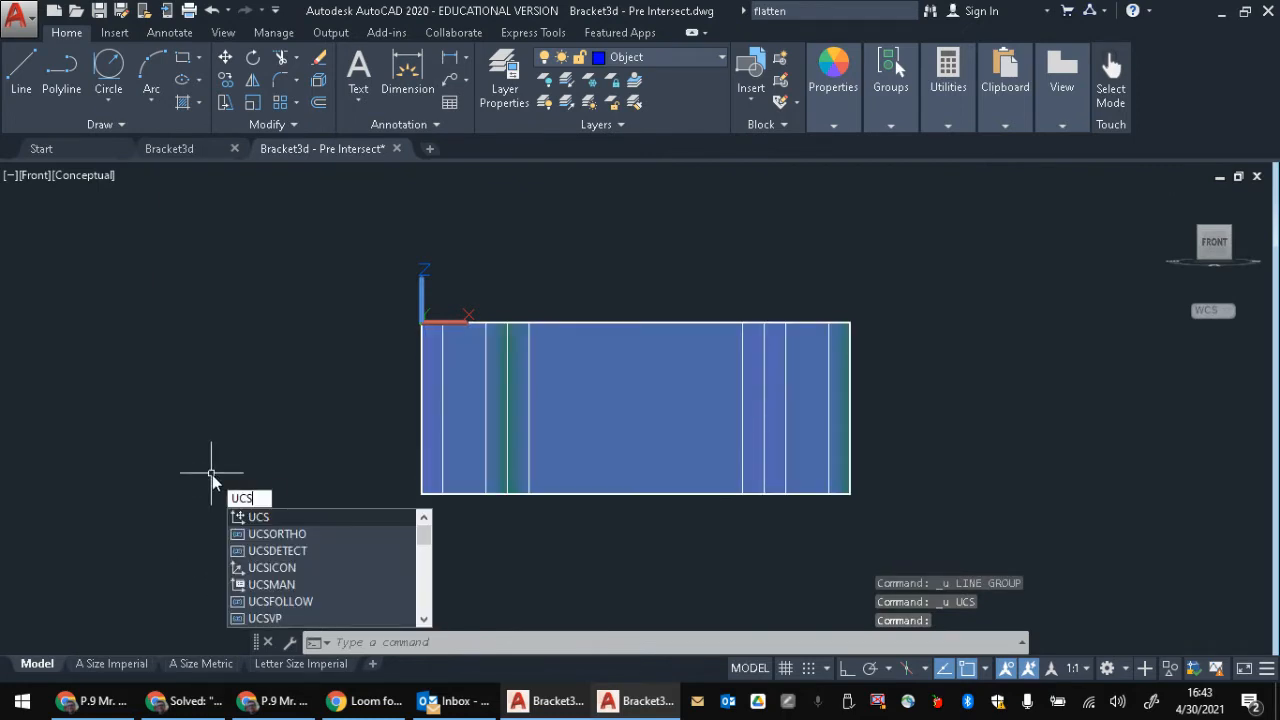
{"action": "key", "text": "Return"}
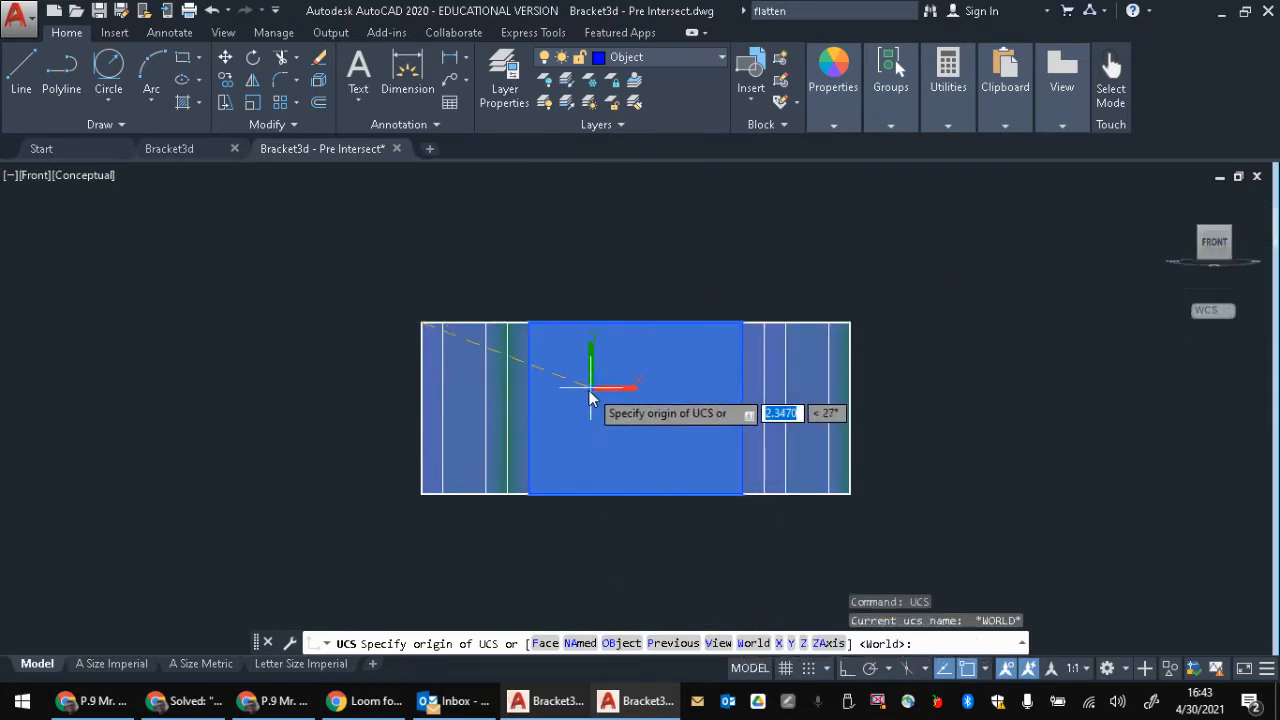
{"action": "key", "text": "Escape"}
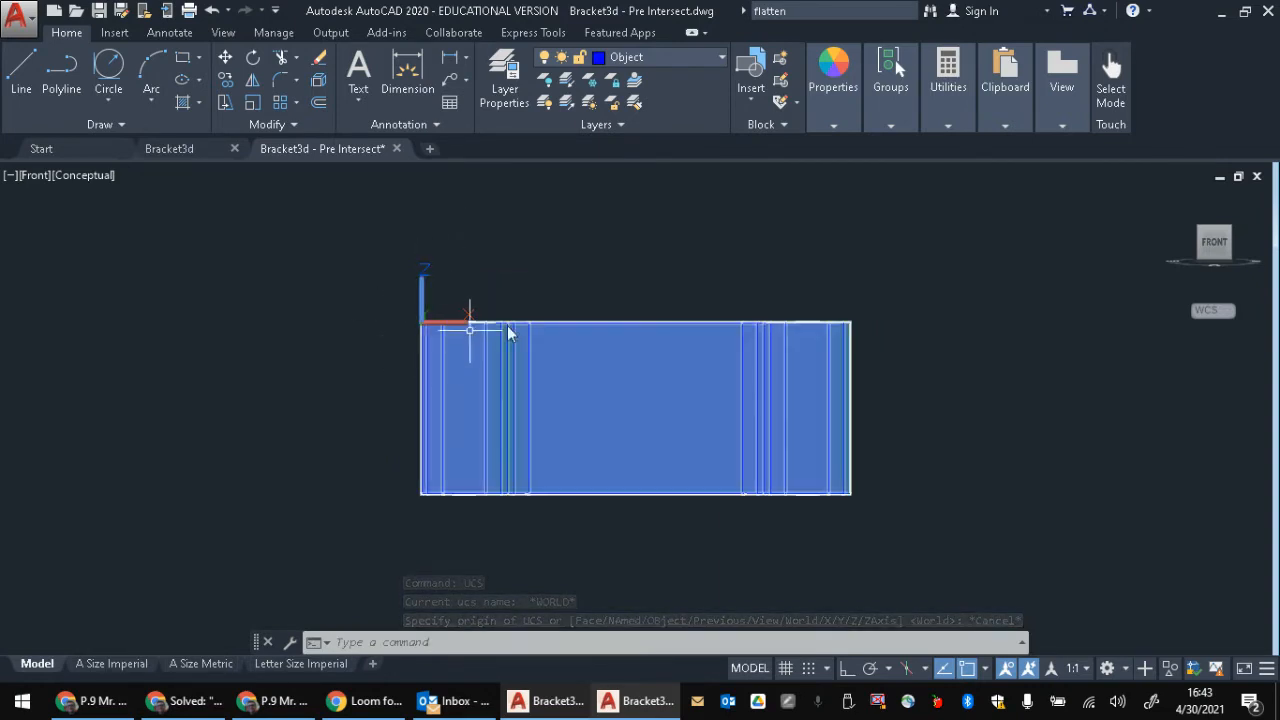
{"action": "key", "text": "Escape"}
{"action": "key", "text": "Escape"}
Step: Align the UCS to the current front view, check its axes in 3D, and return to the straight front view
{"action": "type", "text": "ucs"}
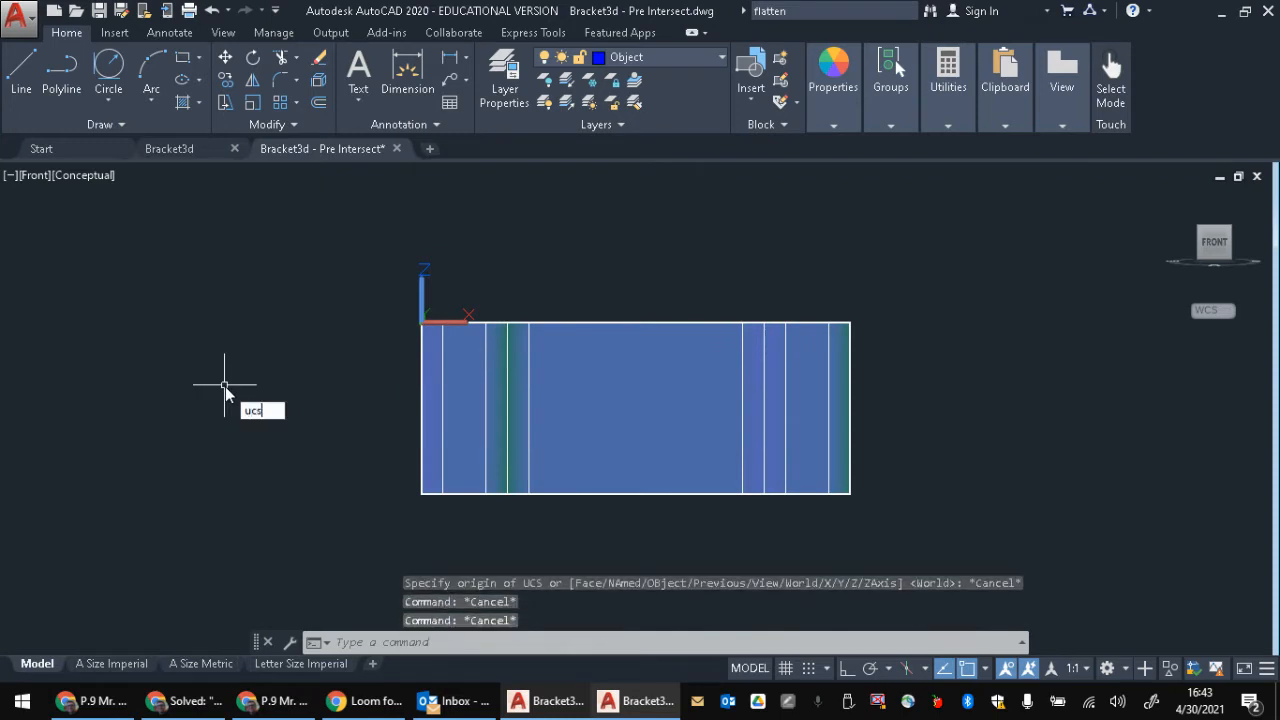
{"action": "key", "text": "Return"}
{"action": "type", "text": "v"}
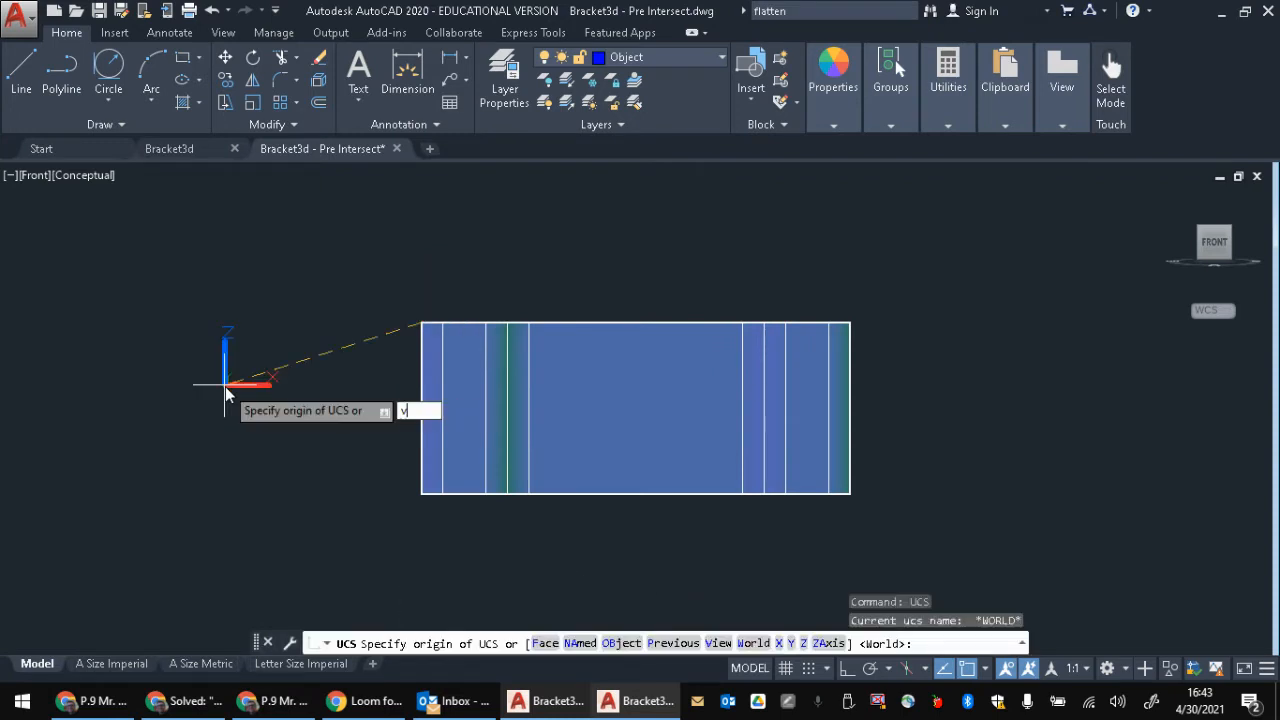
{"action": "key", "text": "Return"}
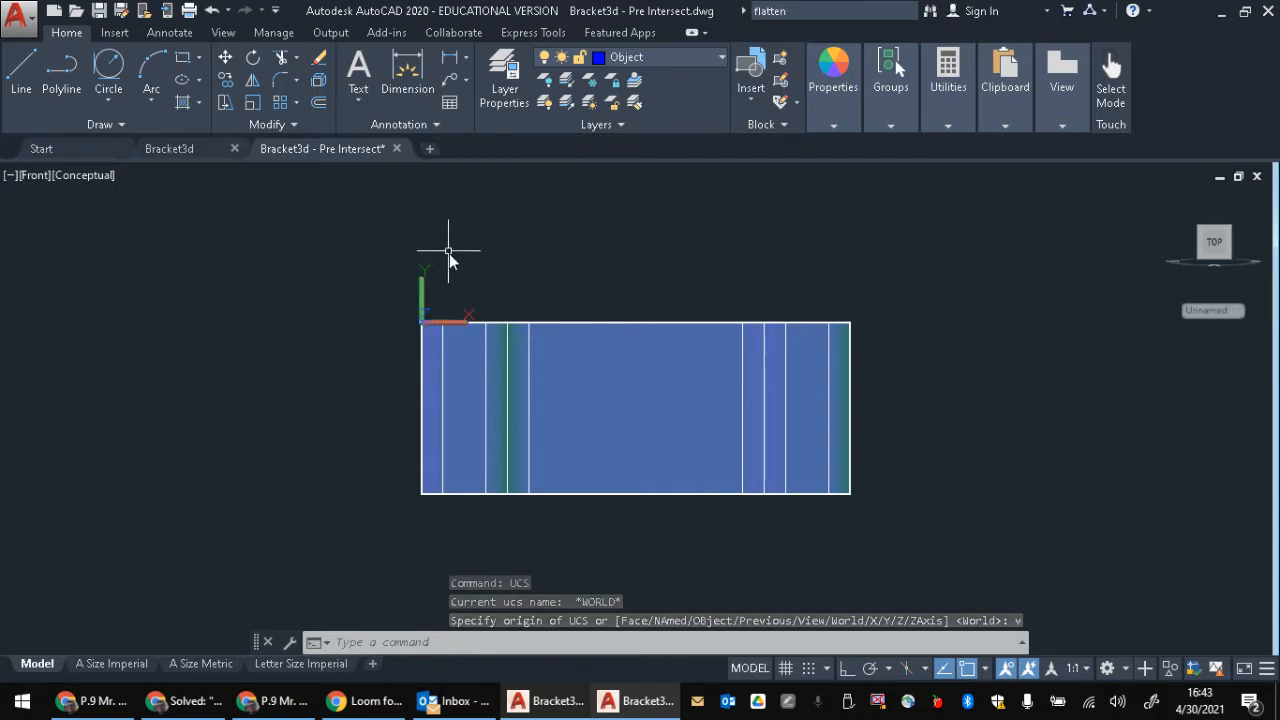
{"action": "middle_click_drag", "start_coordinate": [616, 240], "coordinate": [600, 277], "text": "shift"}
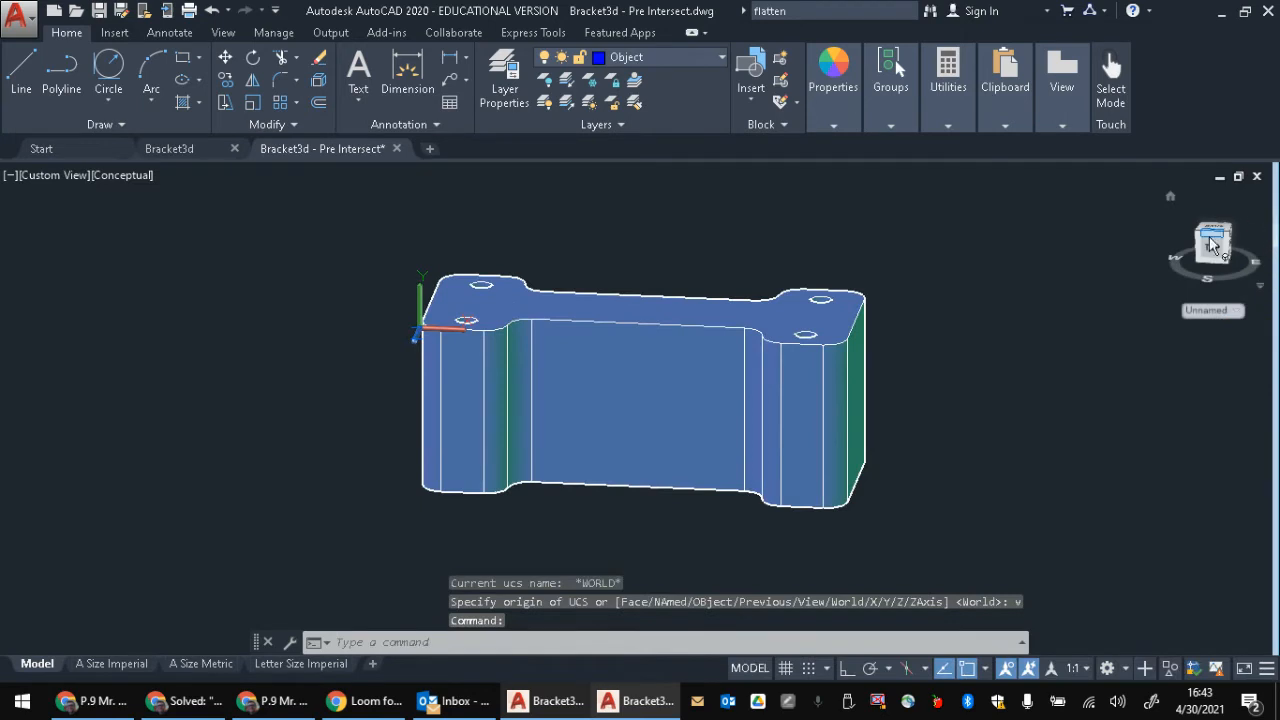
{"action": "left_click", "coordinate": [1211, 251]}
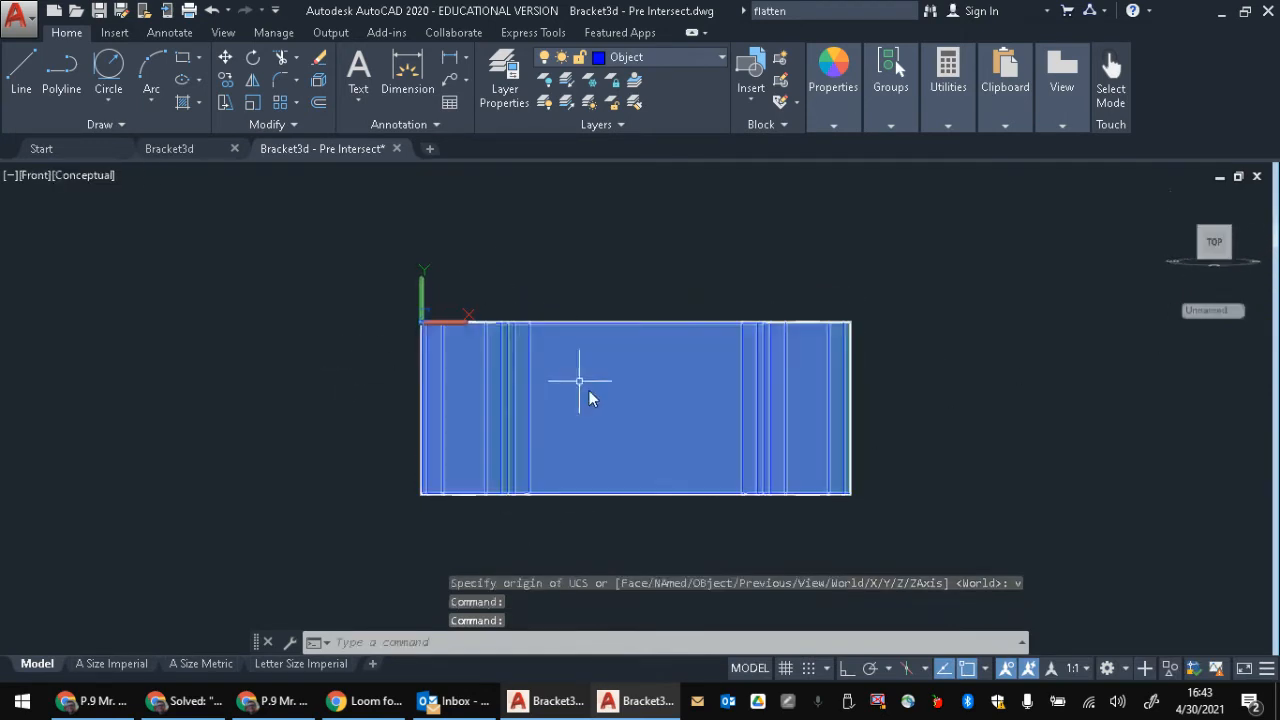
Step: Look straight at the block's right end and align the UCS to that view
{"action": "middle_click_drag", "start_coordinate": [941, 338], "coordinate": [810, 357], "text": "shift"}
{"action": "left_click", "coordinate": [1221, 254]}
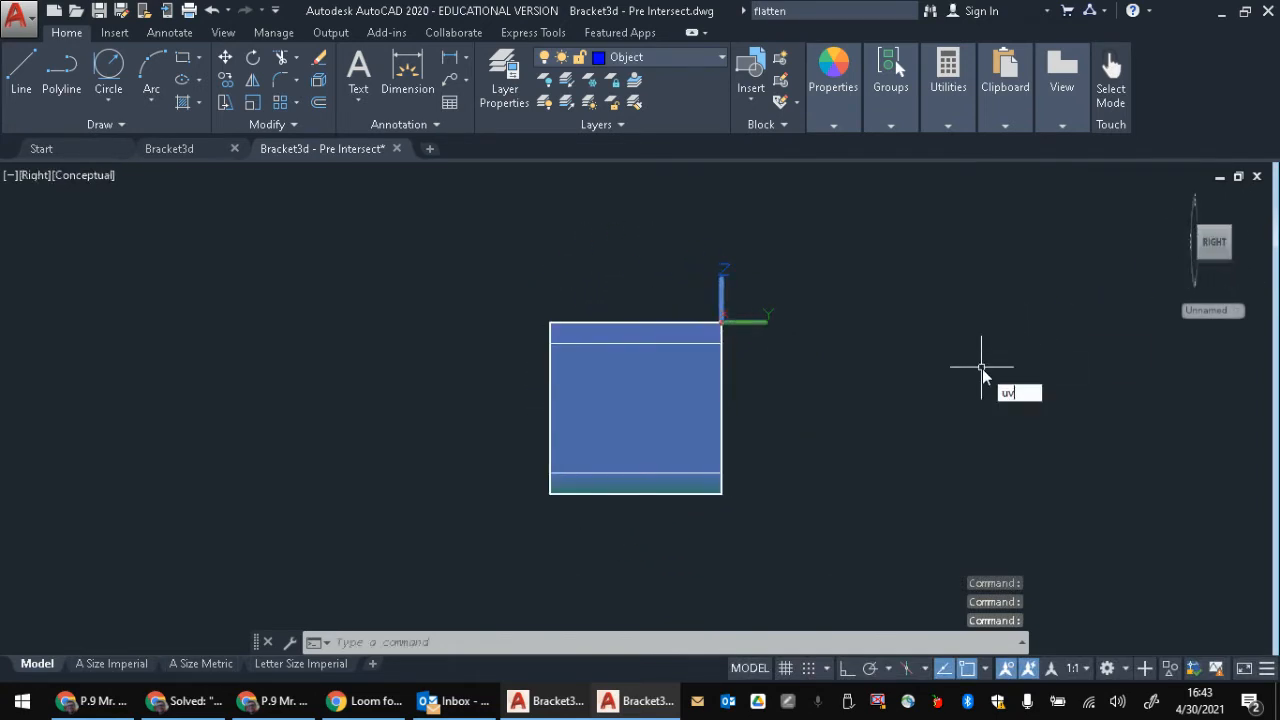
{"action": "type", "text": "cs"}
{"action": "key", "text": "Return"}
{"action": "type", "text": "v"}
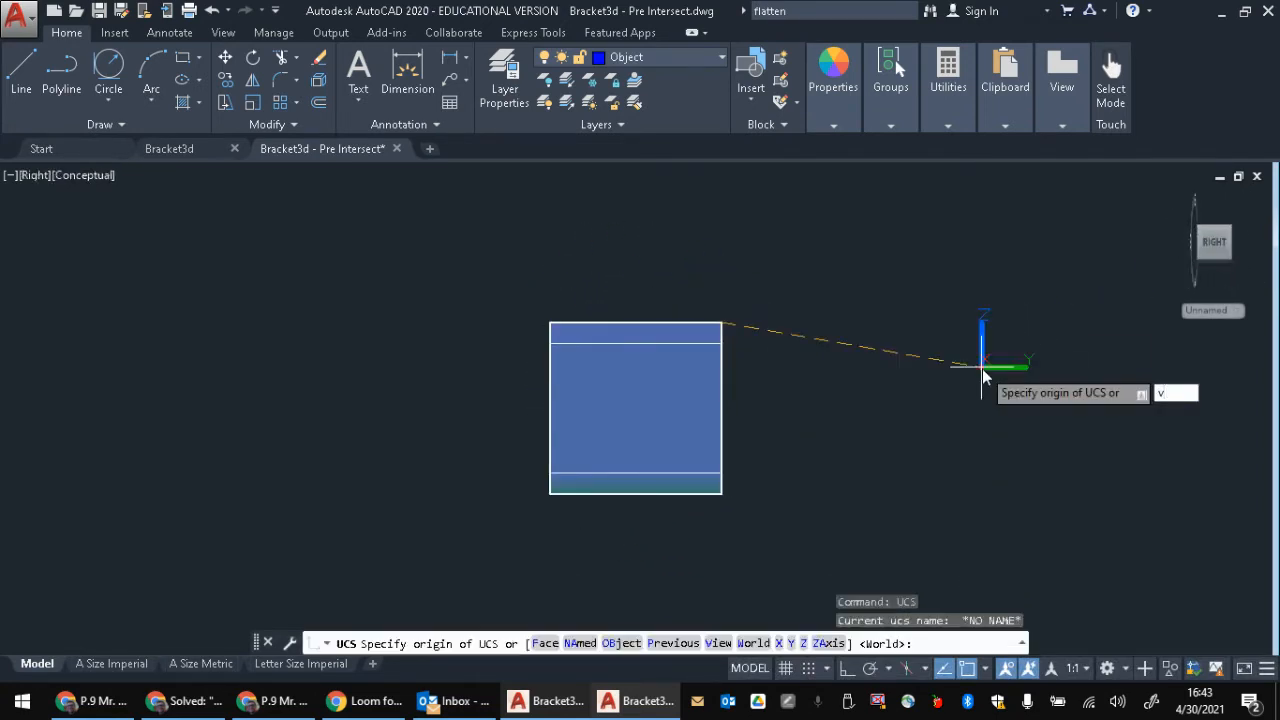
{"action": "key", "text": "Return"}
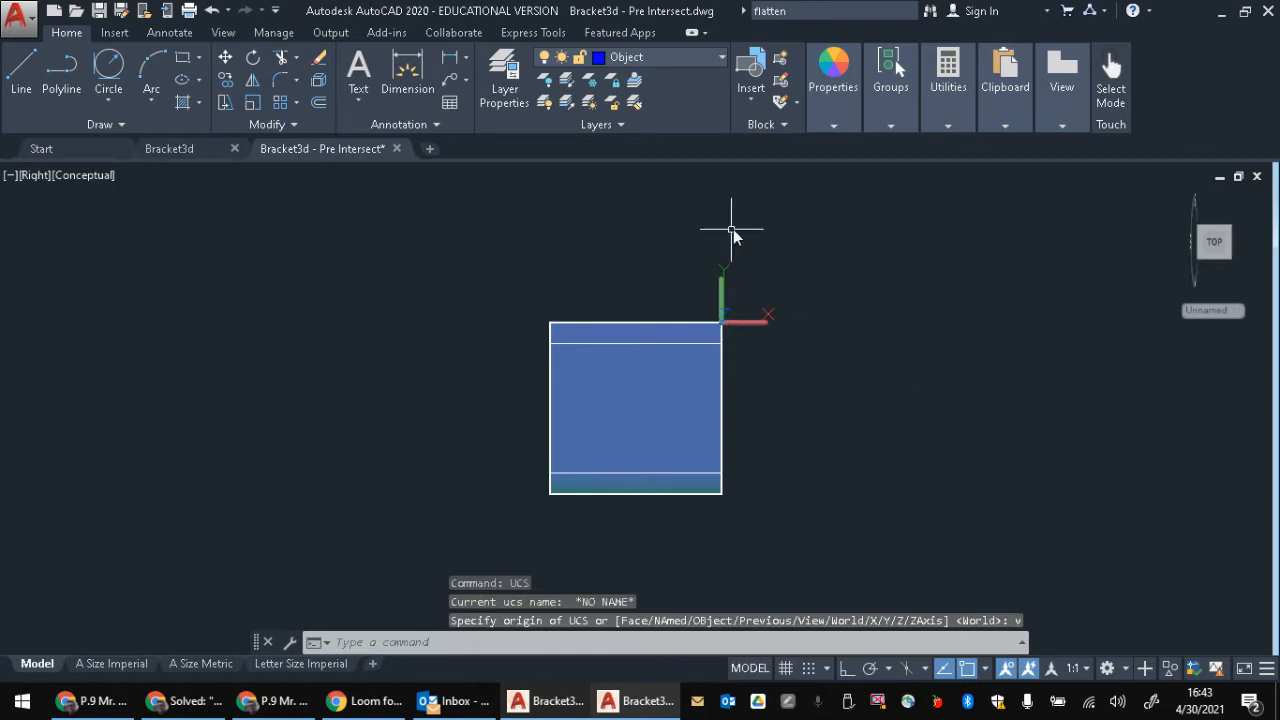
Step: Check the UCS axes in a 3D view, switch to the WCS, and undo that switch
{"action": "middle_click_drag", "start_coordinate": [845, 323], "coordinate": [1031, 330], "text": "shift"}
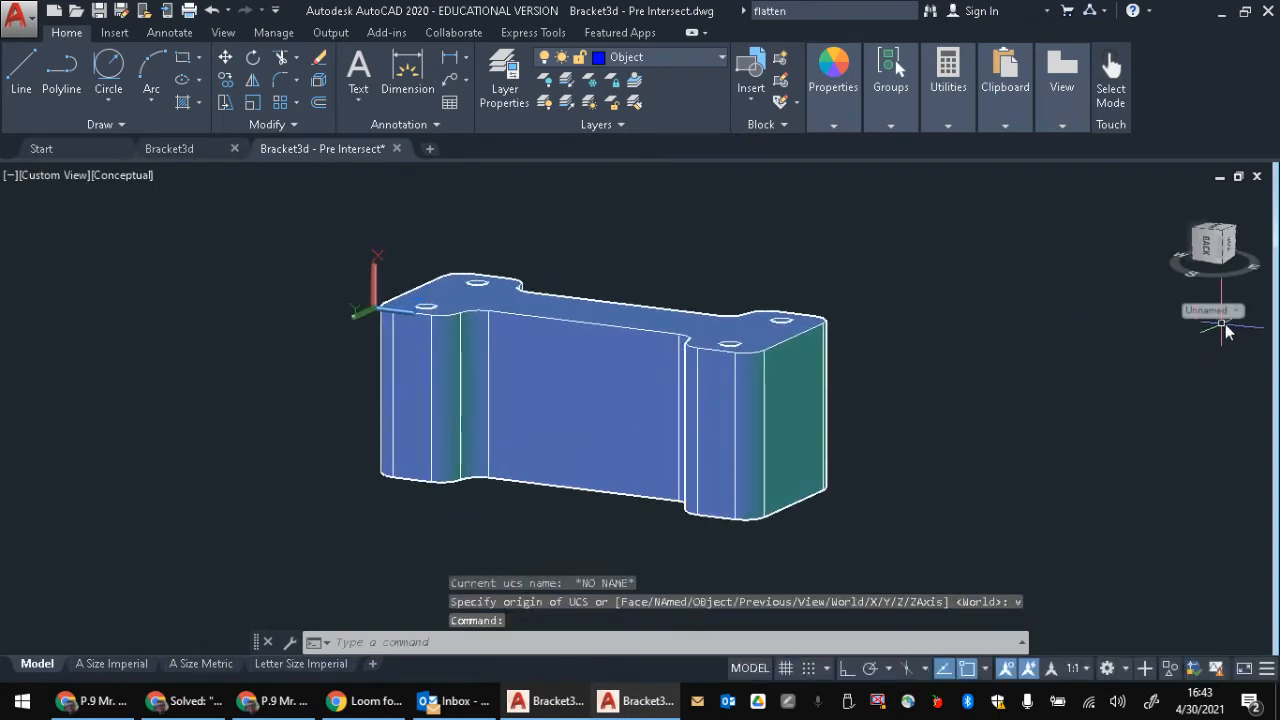
{"action": "left_click", "coordinate": [1212, 311]}
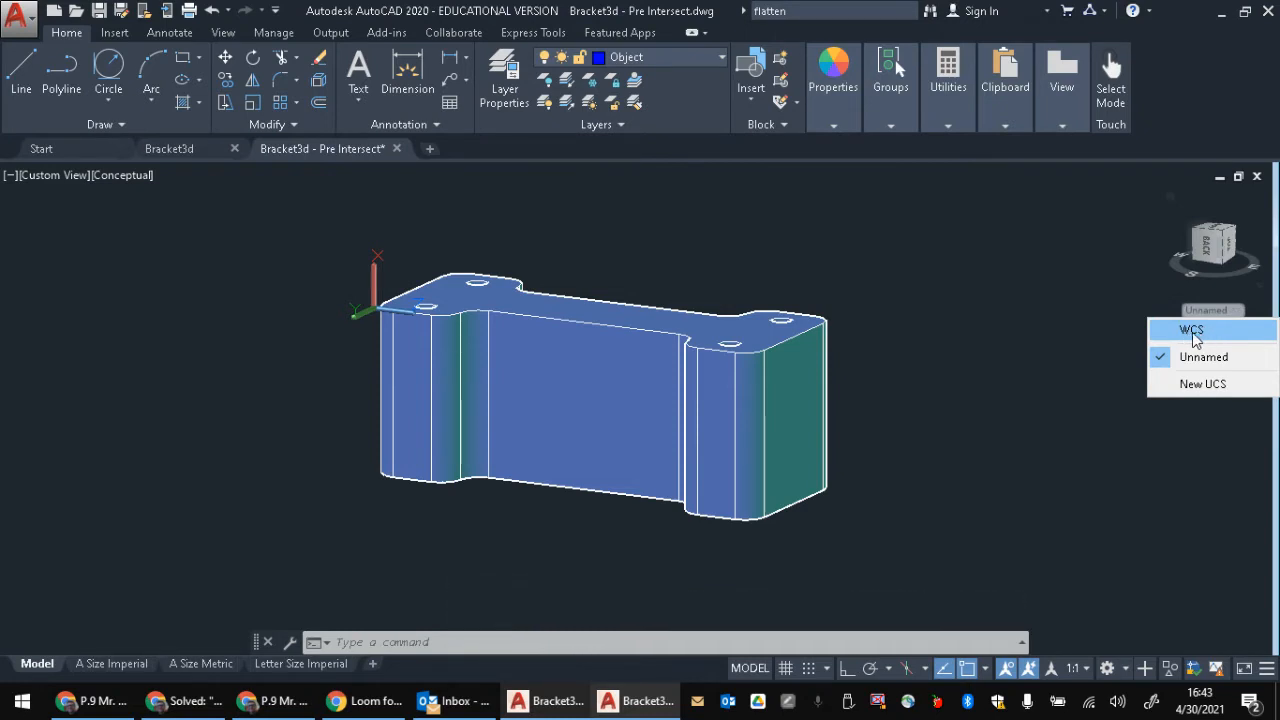
{"action": "left_click", "coordinate": [1193, 331]}
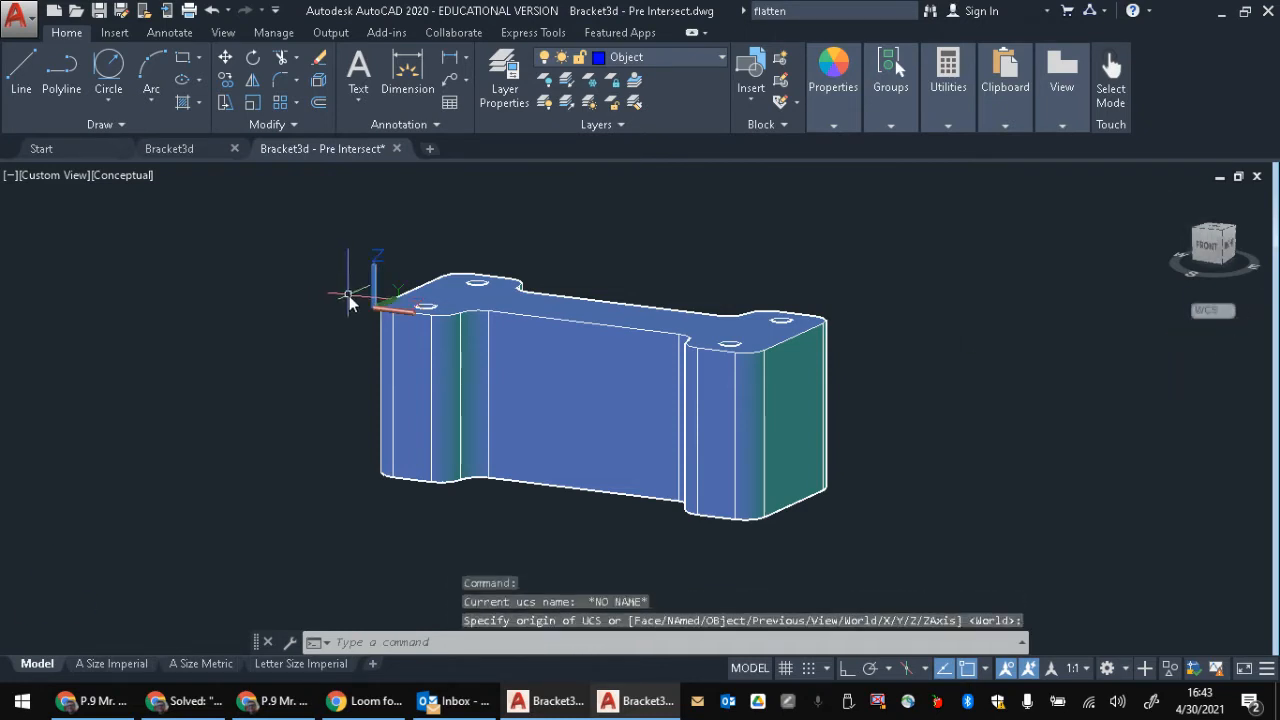
{"action": "key", "text": "ctrl+z"}
Step: Reset the coordinate system with the UCS command's World option
{"action": "type", "text": "ucs"}
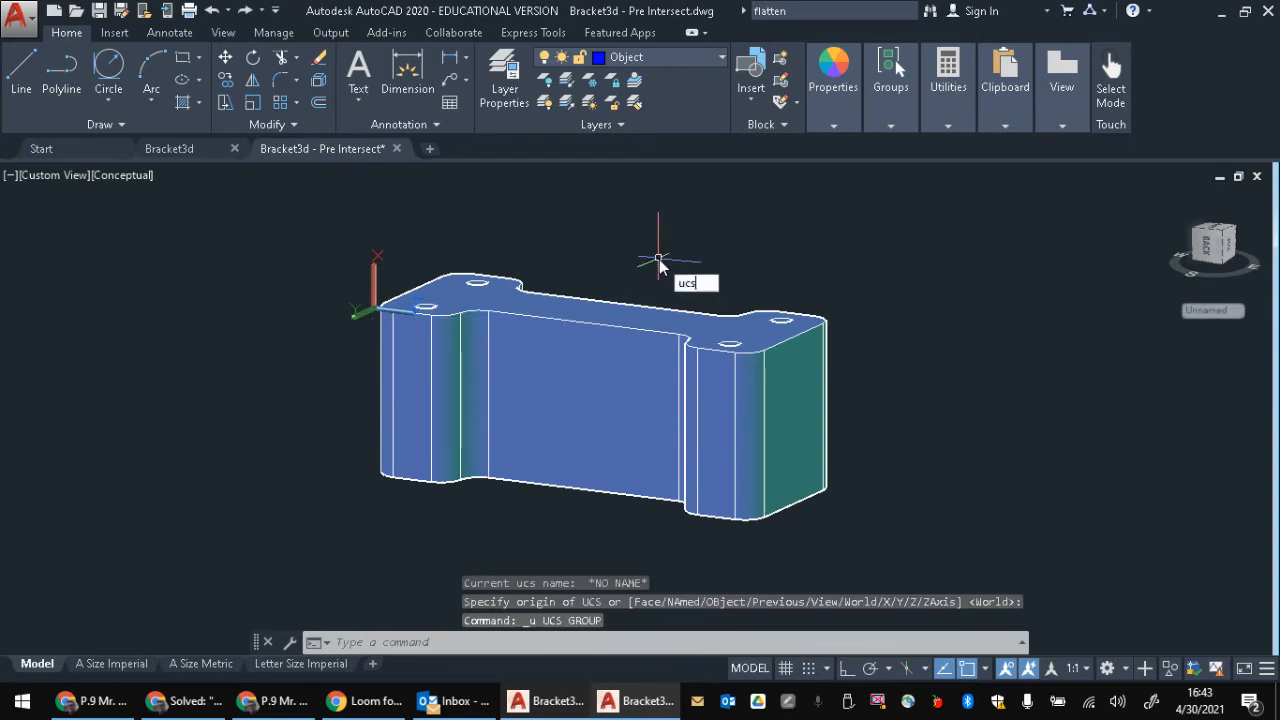
{"action": "key", "text": "Return"}
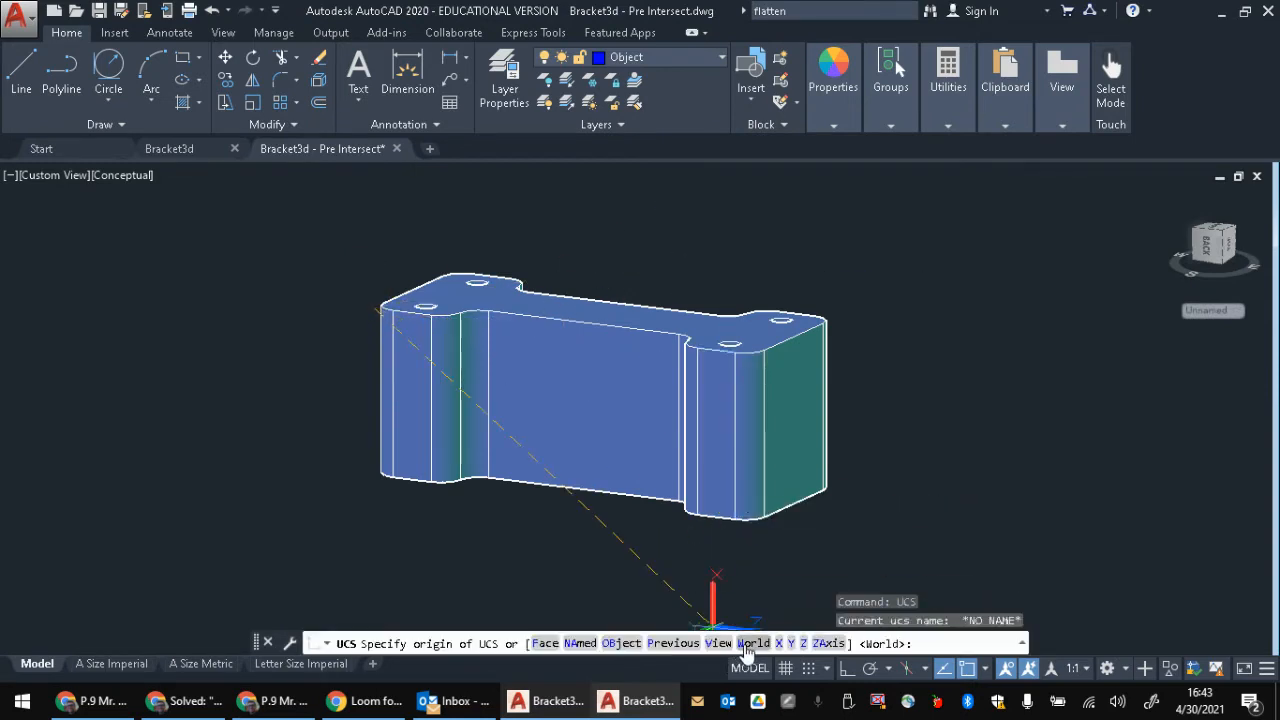
{"action": "type", "text": "ww"}
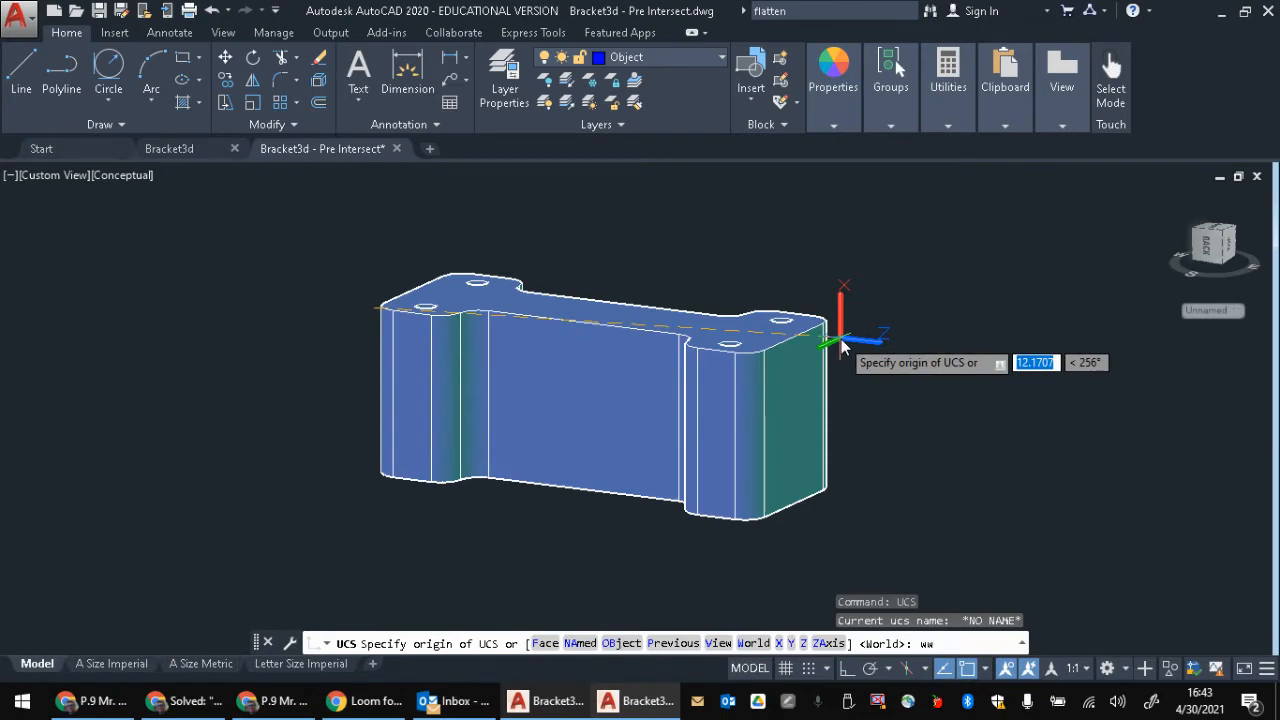
{"action": "key", "text": "Return"}
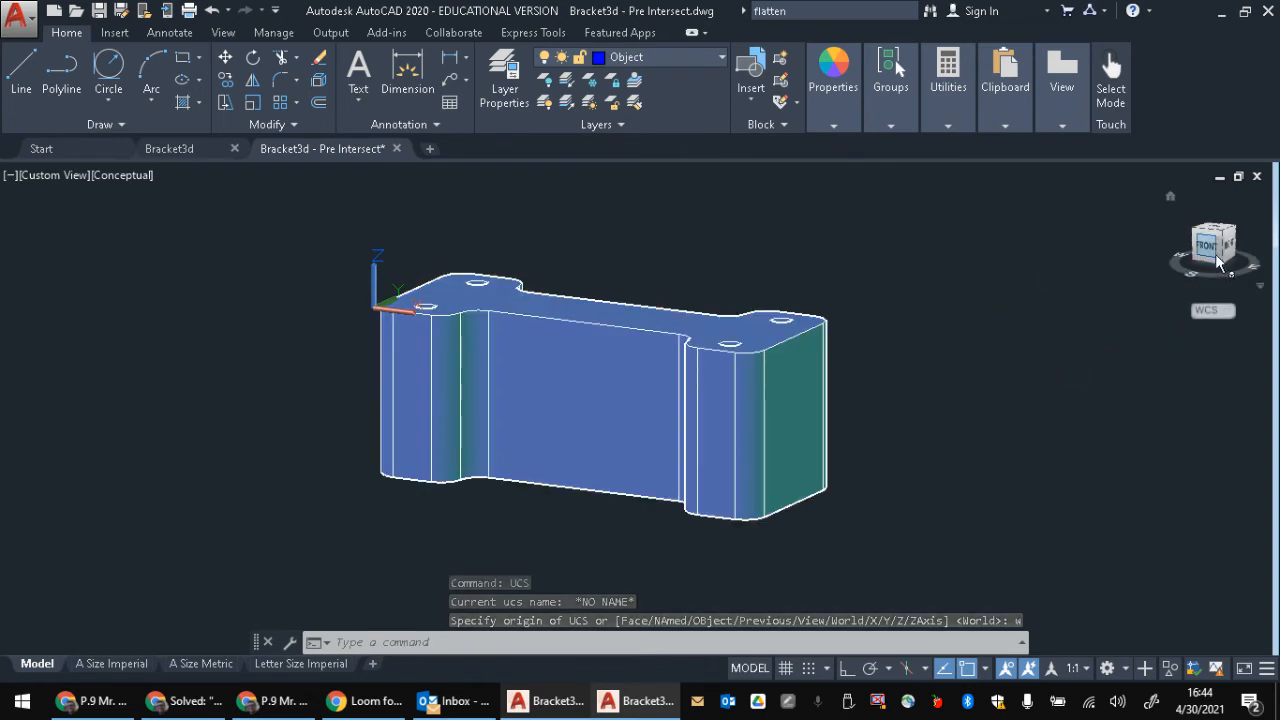
Step: Look straight at the block's front face and align the UCS to that view
{"action": "left_click", "coordinate": [1210, 248]}
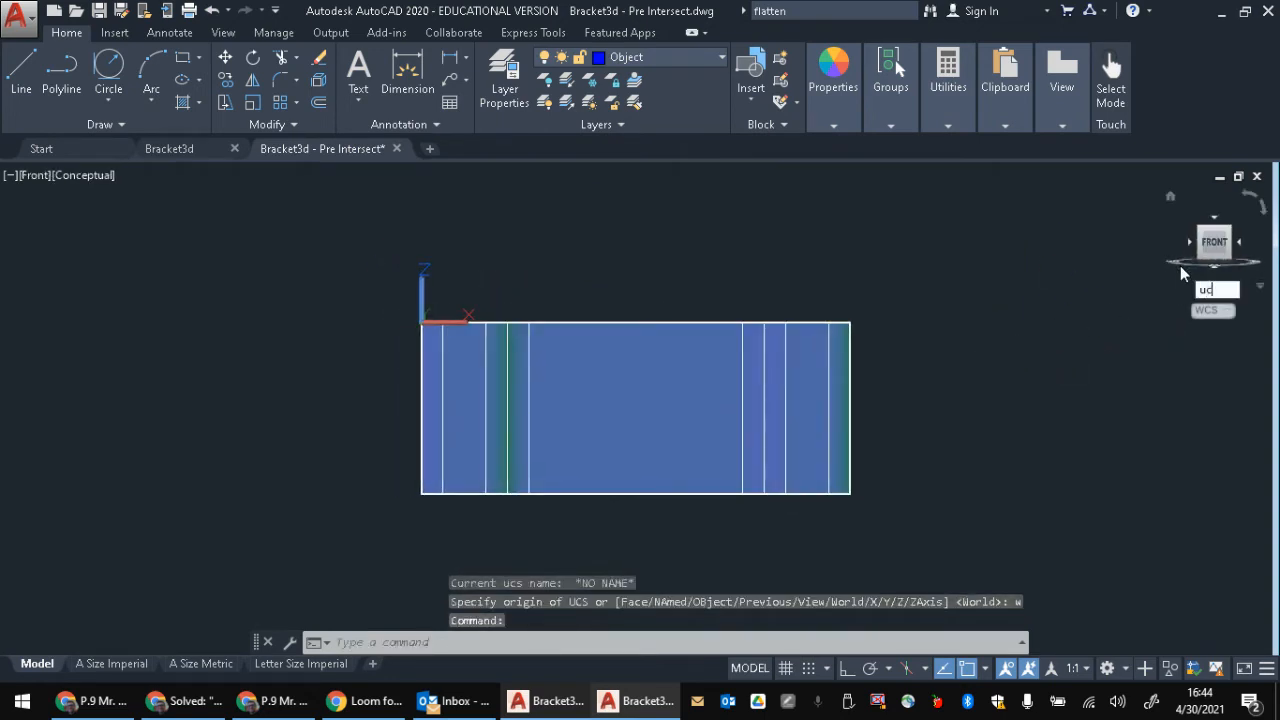
{"action": "key", "text": "Return"}
{"action": "key", "text": "Return"}
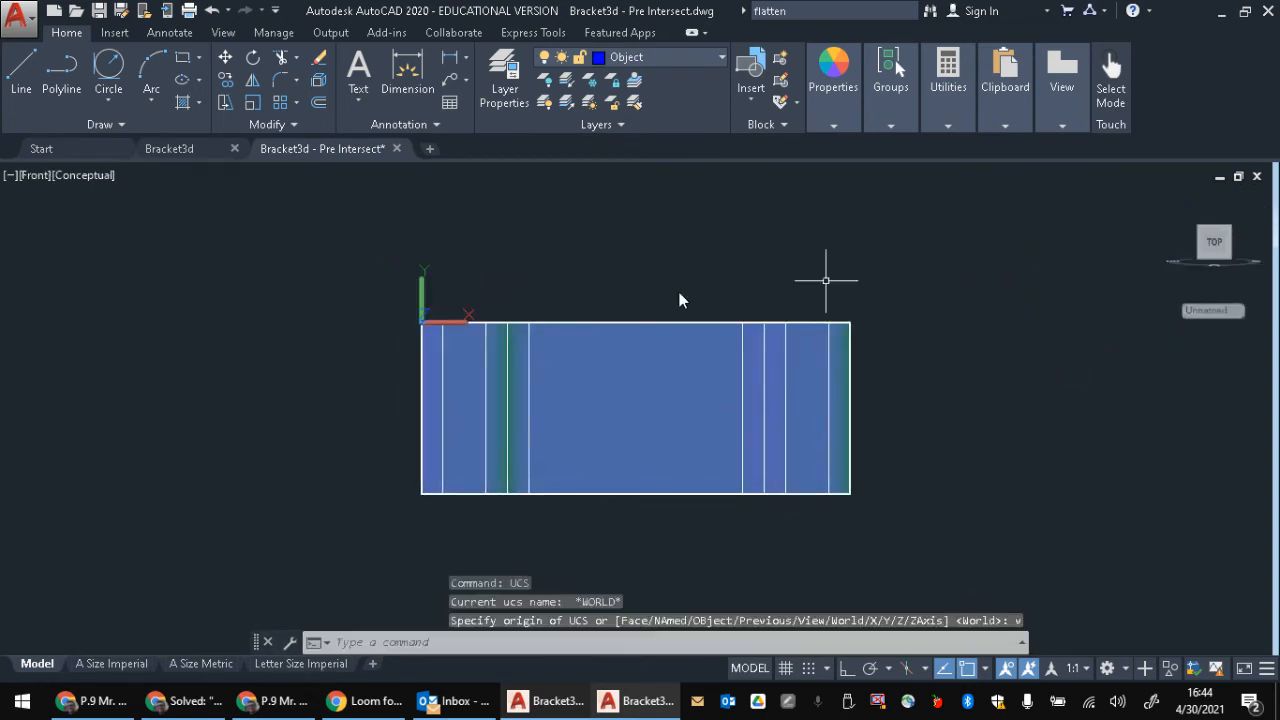
Step: Draw three connected lines in a Z shape from the block's upper-left corner through the top and bottom edge midpoints to the lower-right corner
{"action": "left_click", "coordinate": [21, 70]}
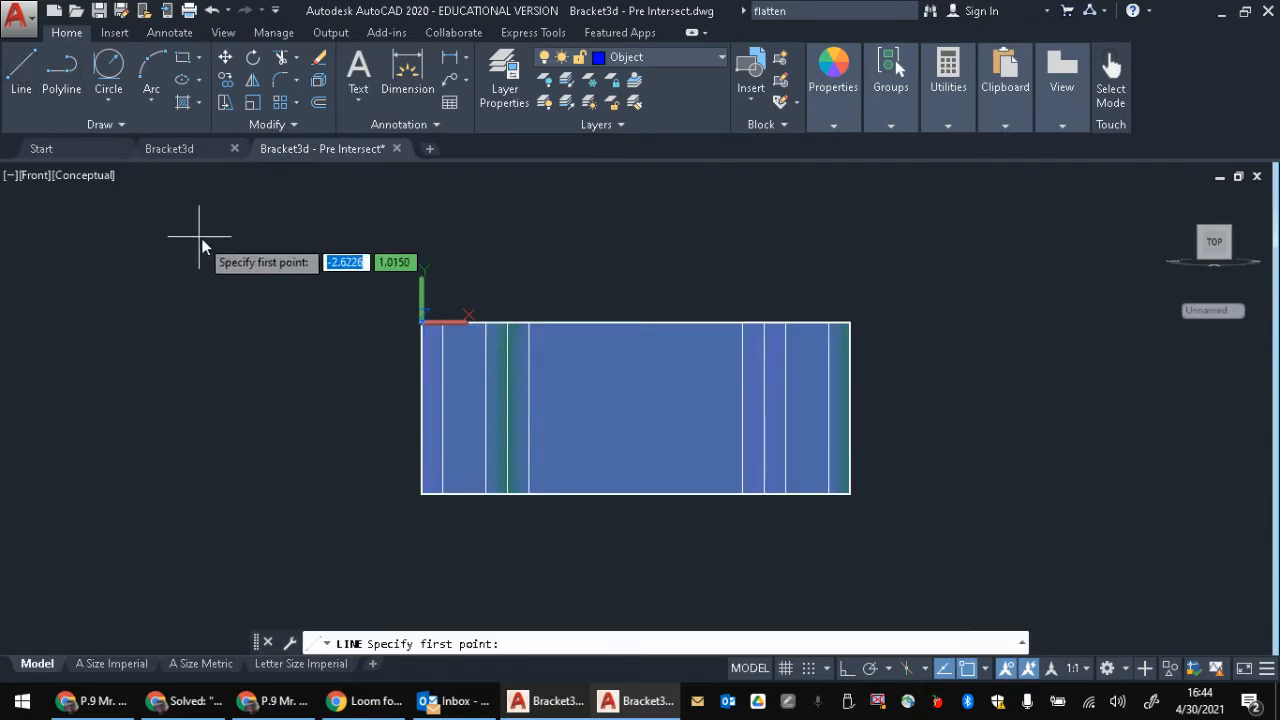
{"action": "left_click", "coordinate": [423, 328]}
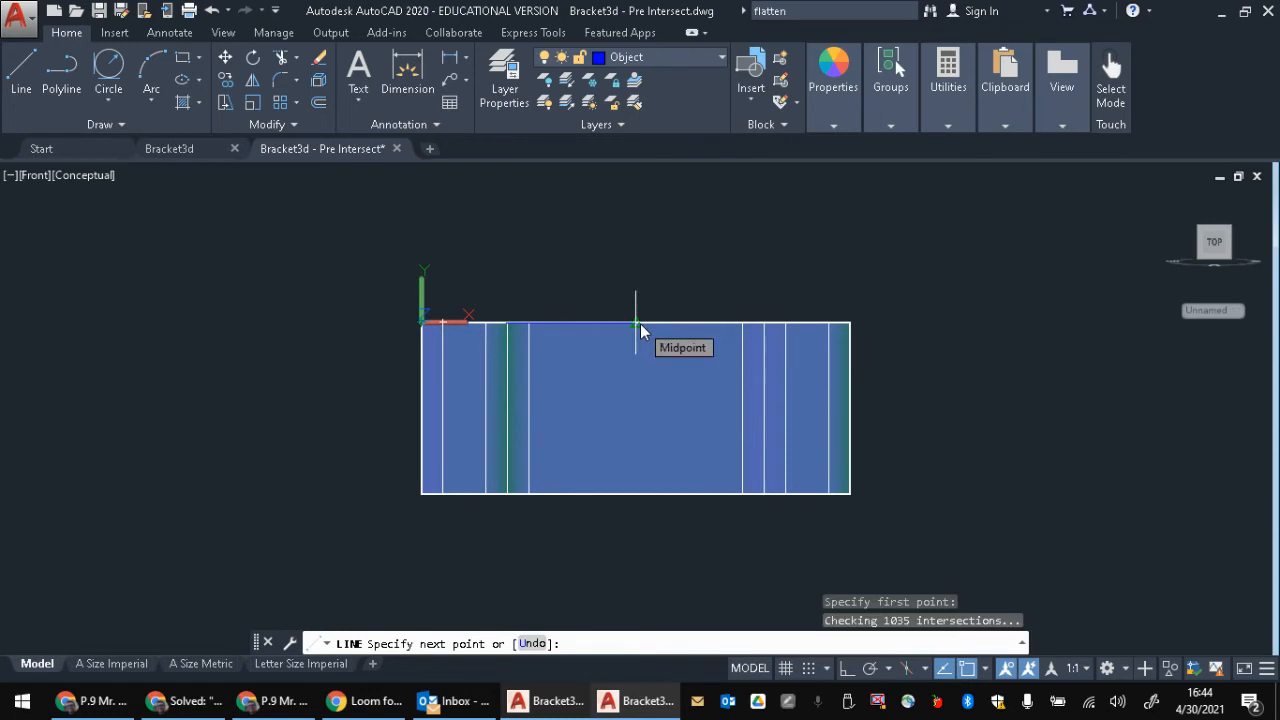
{"action": "left_click", "coordinate": [638, 323]}
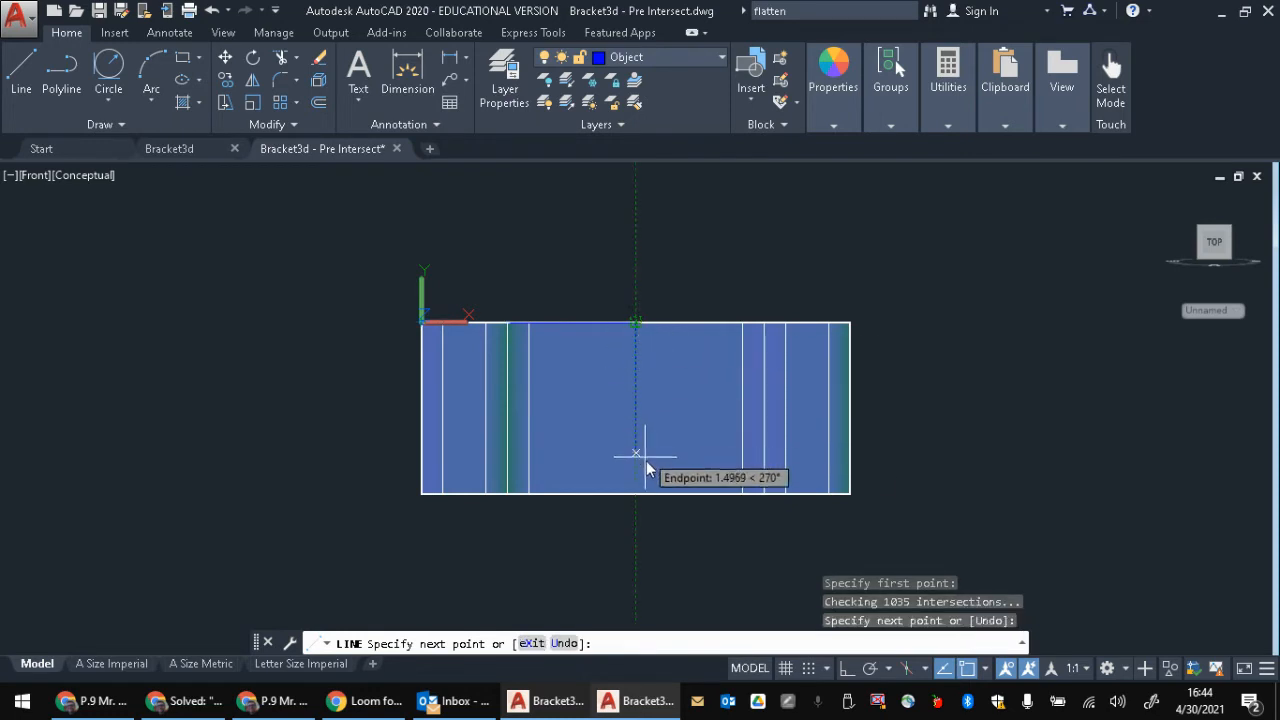
{"action": "left_click", "coordinate": [636, 494]}
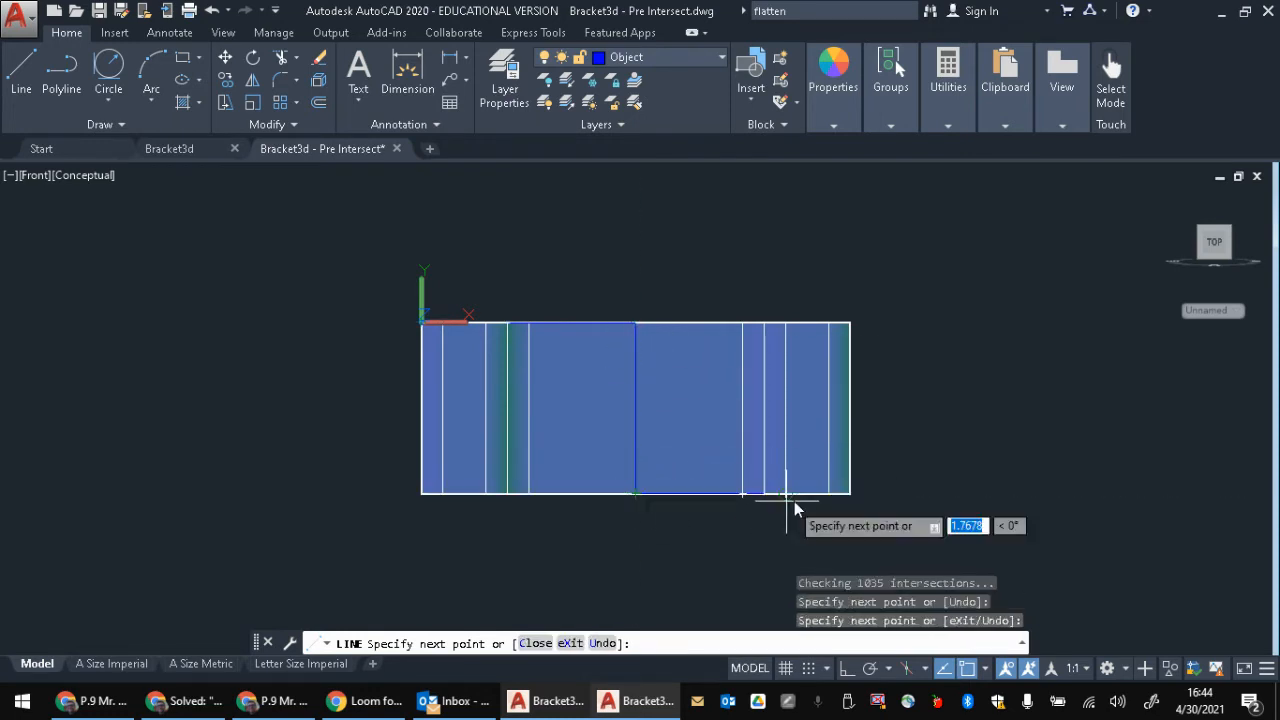
{"action": "left_click", "coordinate": [852, 494]}
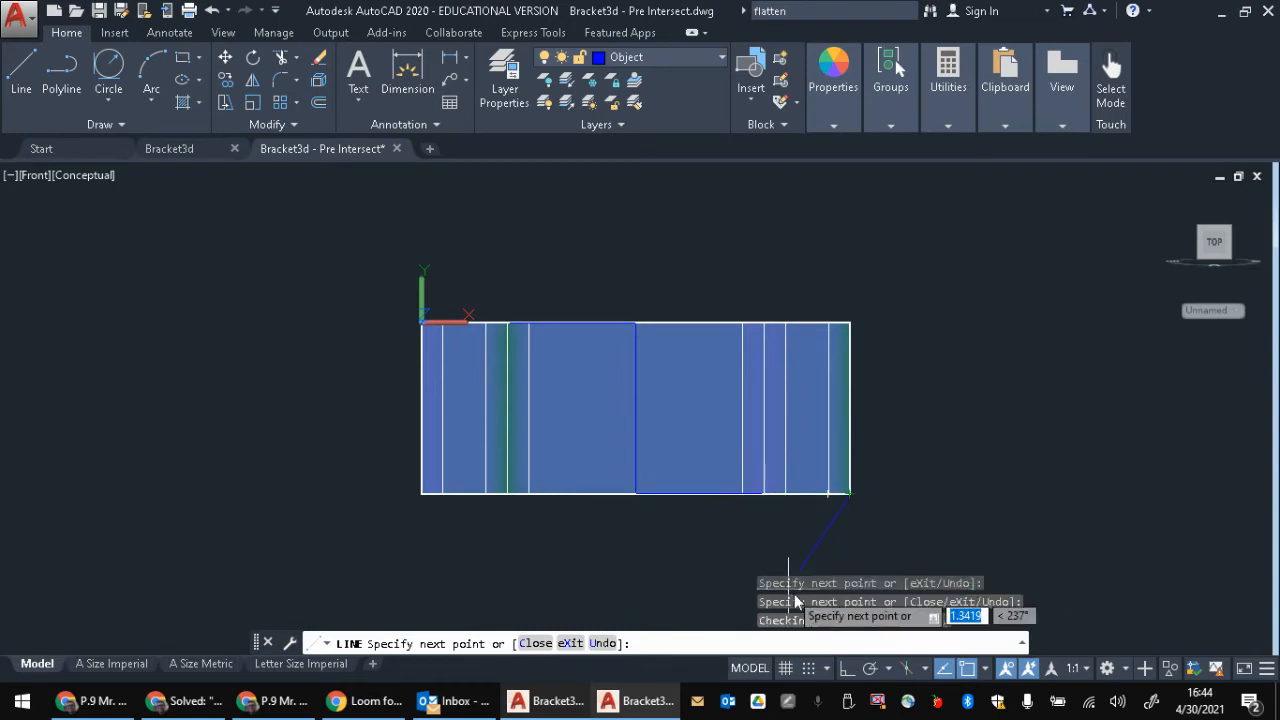
{"action": "key", "text": "Return"}
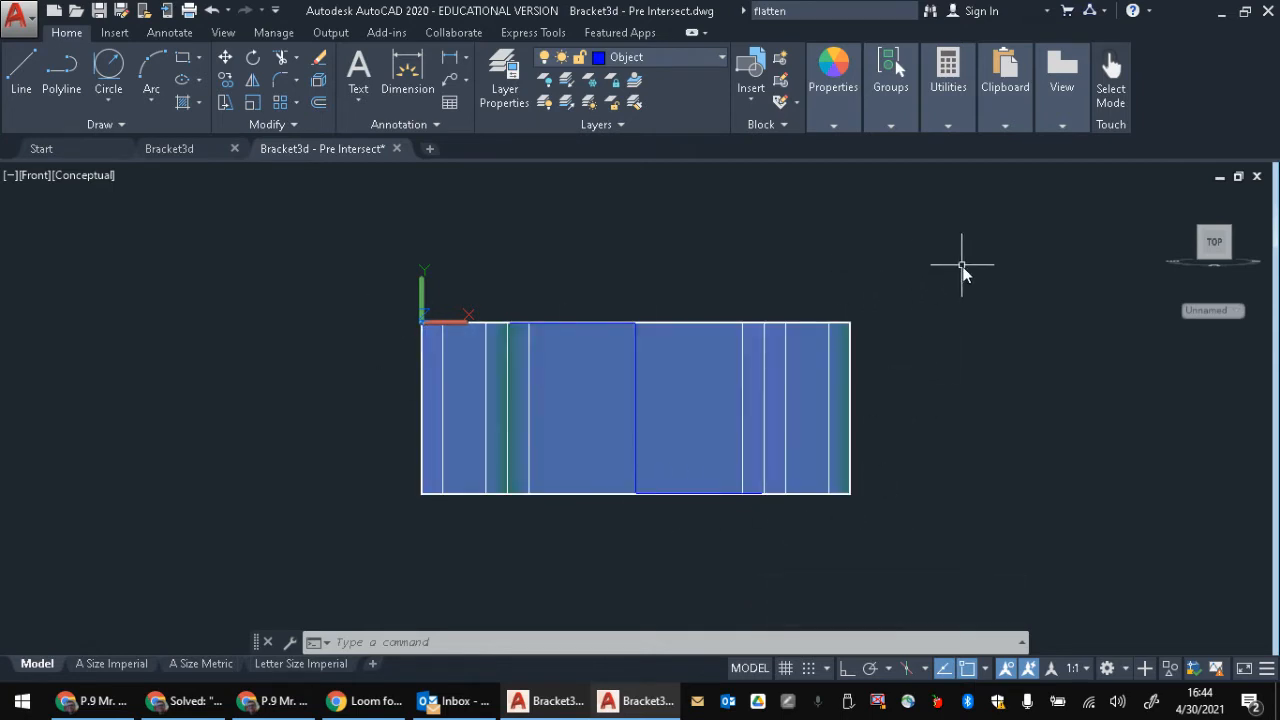
Step: Examine from above and in 3D how the Z-shaped lines lie against the block, and return to the upright front view
{"action": "middle_click_drag", "start_coordinate": [963, 275], "coordinate": [846, 477], "text": "shift"}
{"action": "left_click", "coordinate": [1215, 243]}
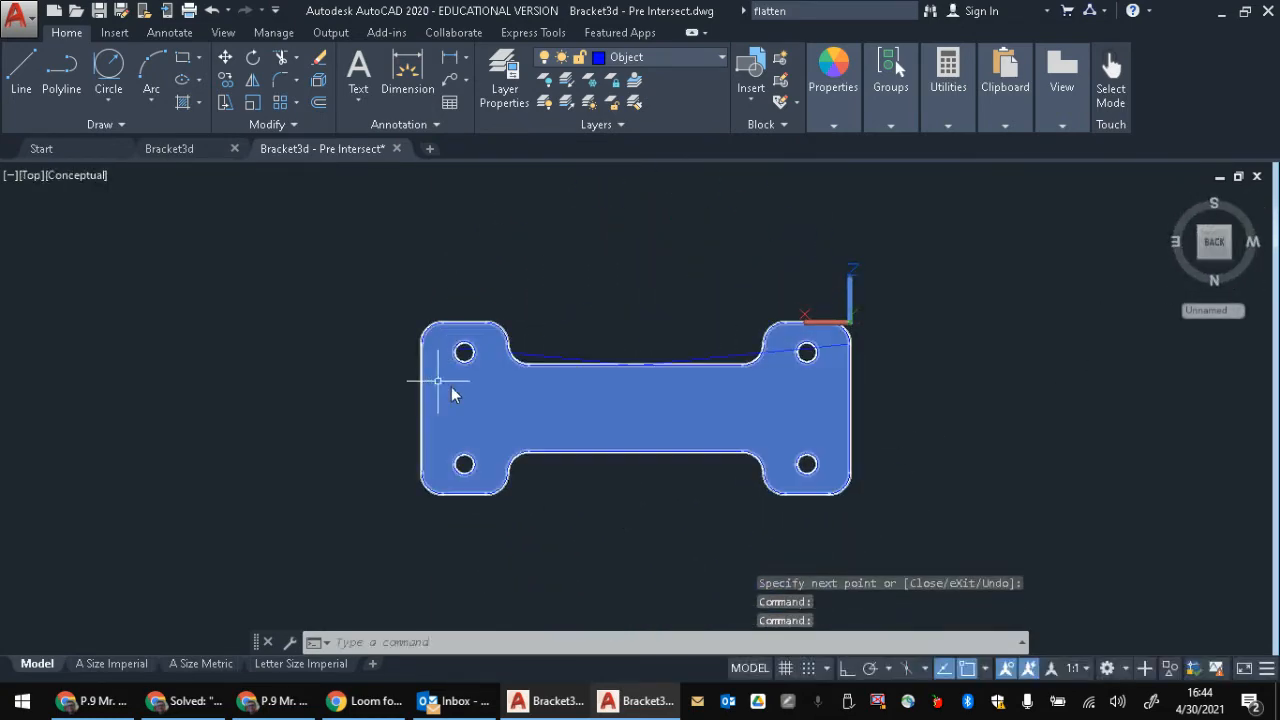
{"action": "middle_click_drag", "start_coordinate": [447, 386], "coordinate": [702, 352], "text": "shift"}
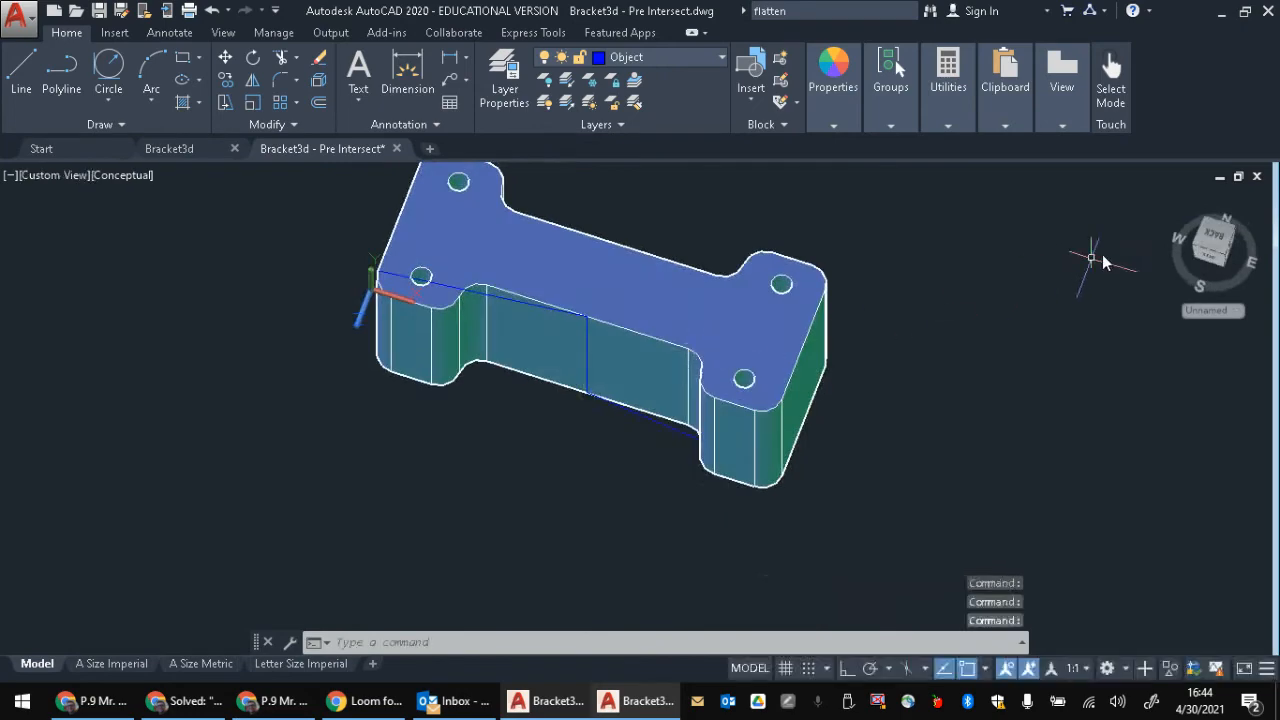
{"action": "left_click", "coordinate": [1206, 256]}
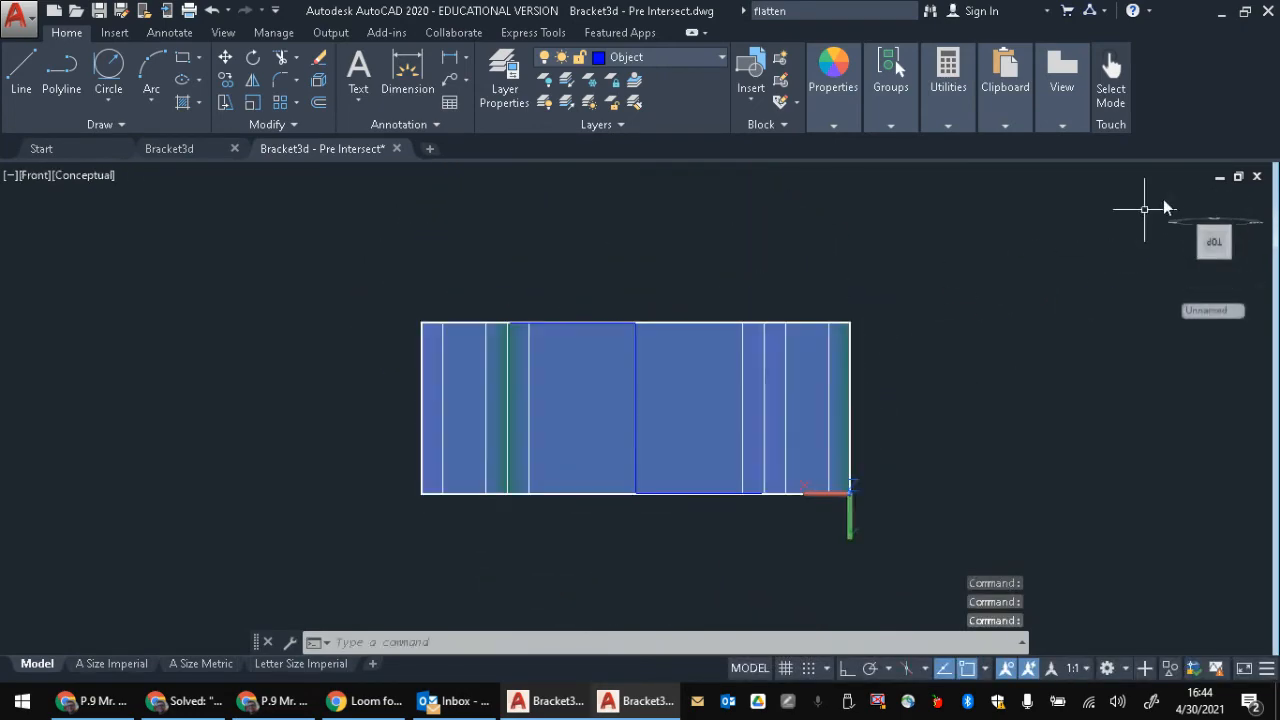
{"action": "left_click", "coordinate": [1252, 197]}
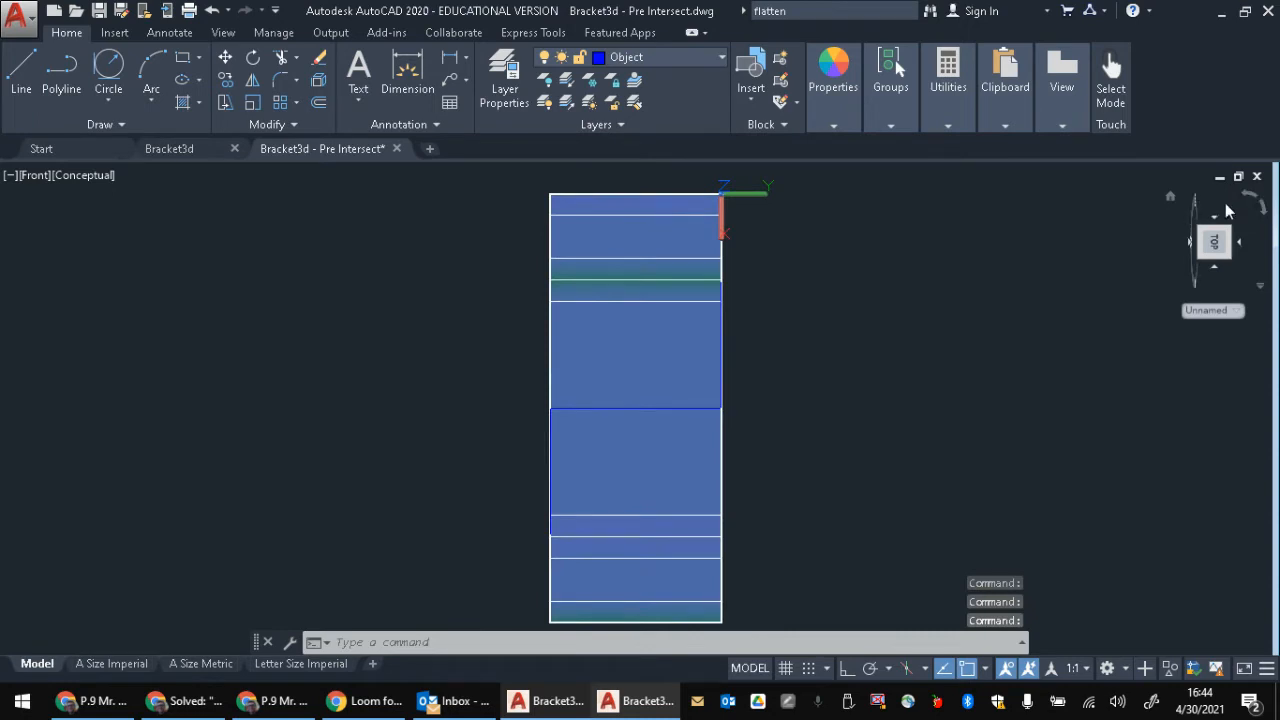
{"action": "left_click", "coordinate": [1254, 199]}
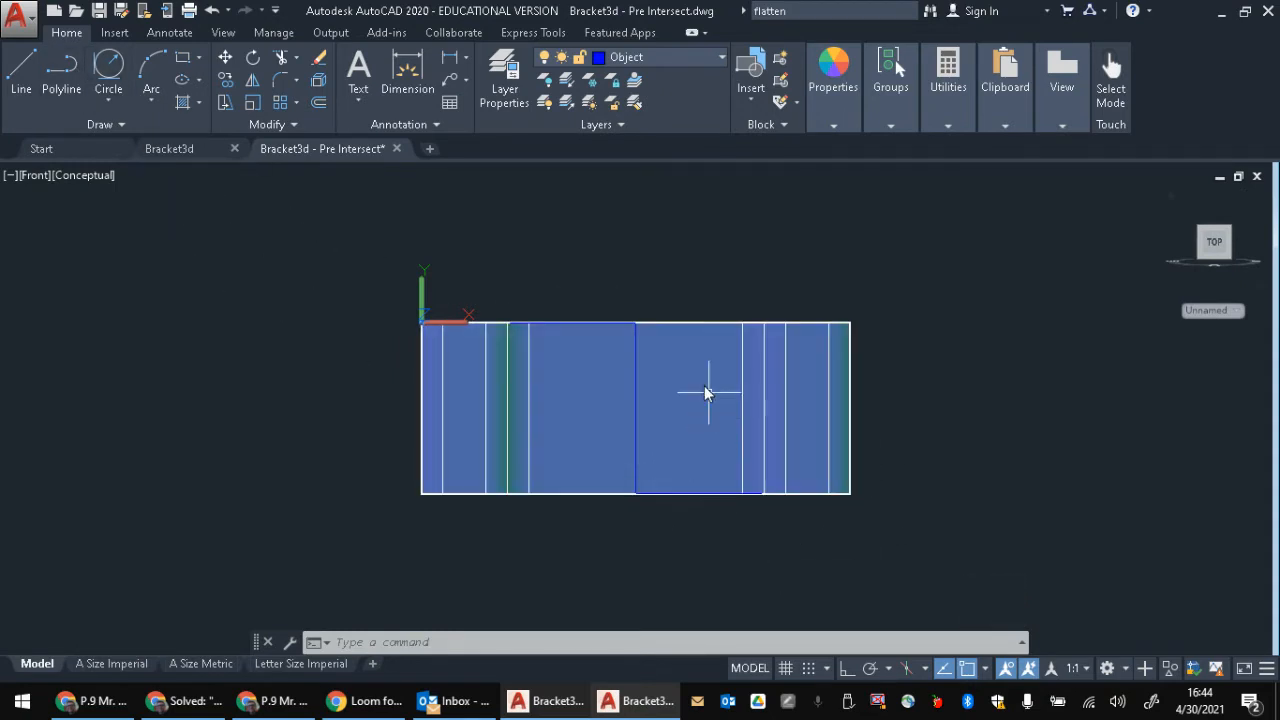
Step: Flatten the three Z-shaped lines onto the current UCS plane, keeping hidden lines
{"action": "left_click", "coordinate": [344, 256]}
{"action": "left_click", "coordinate": [956, 562]}
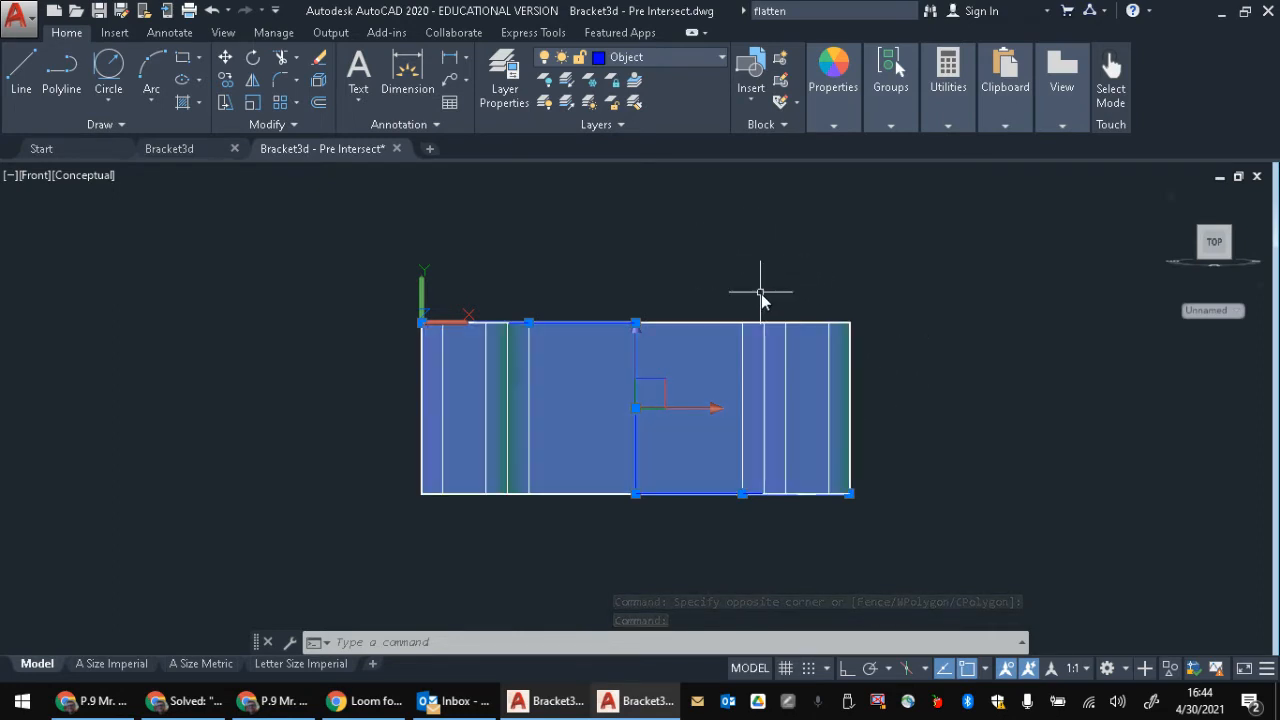
{"action": "type", "text": "flatten"}
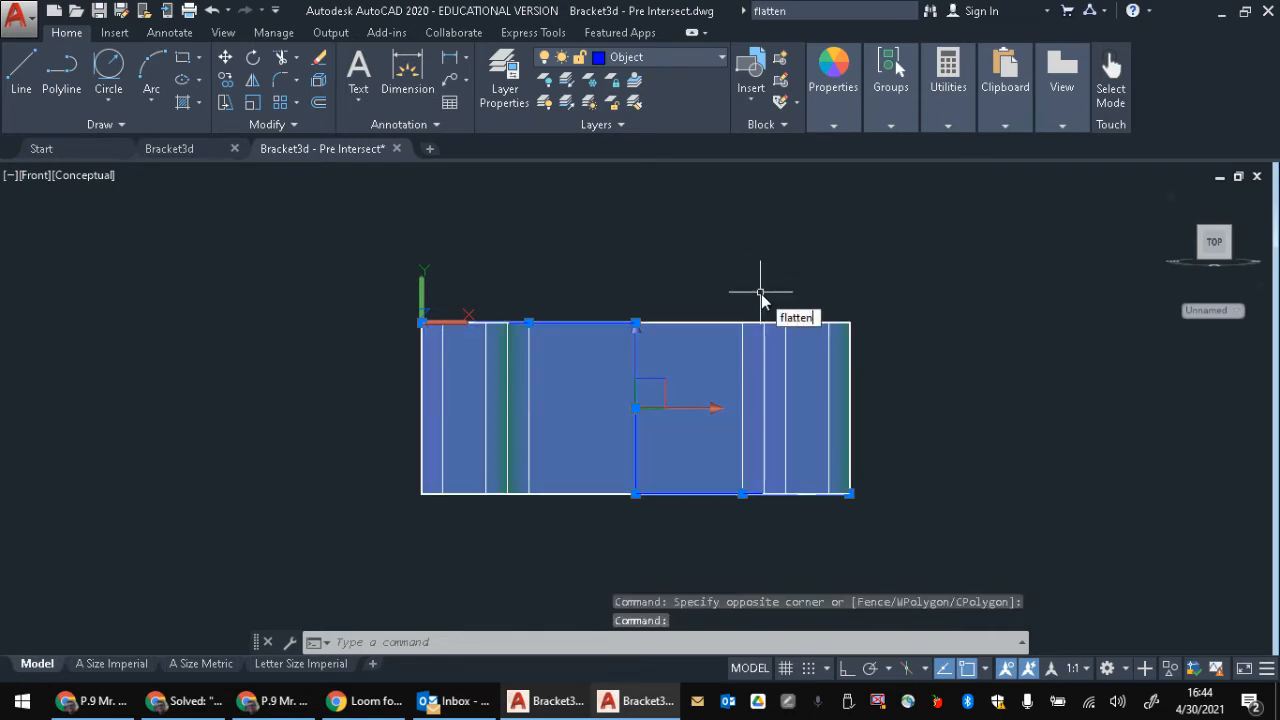
{"action": "key", "text": "Return"}
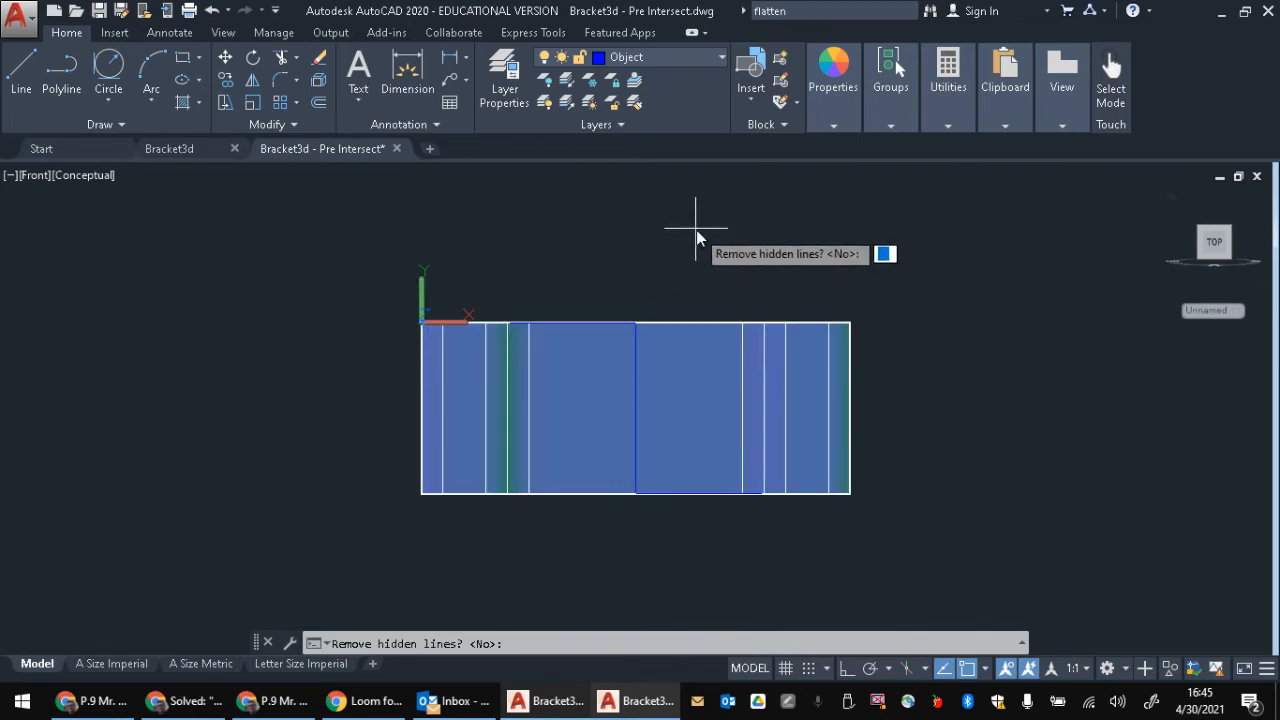
{"action": "key", "text": "Return"}
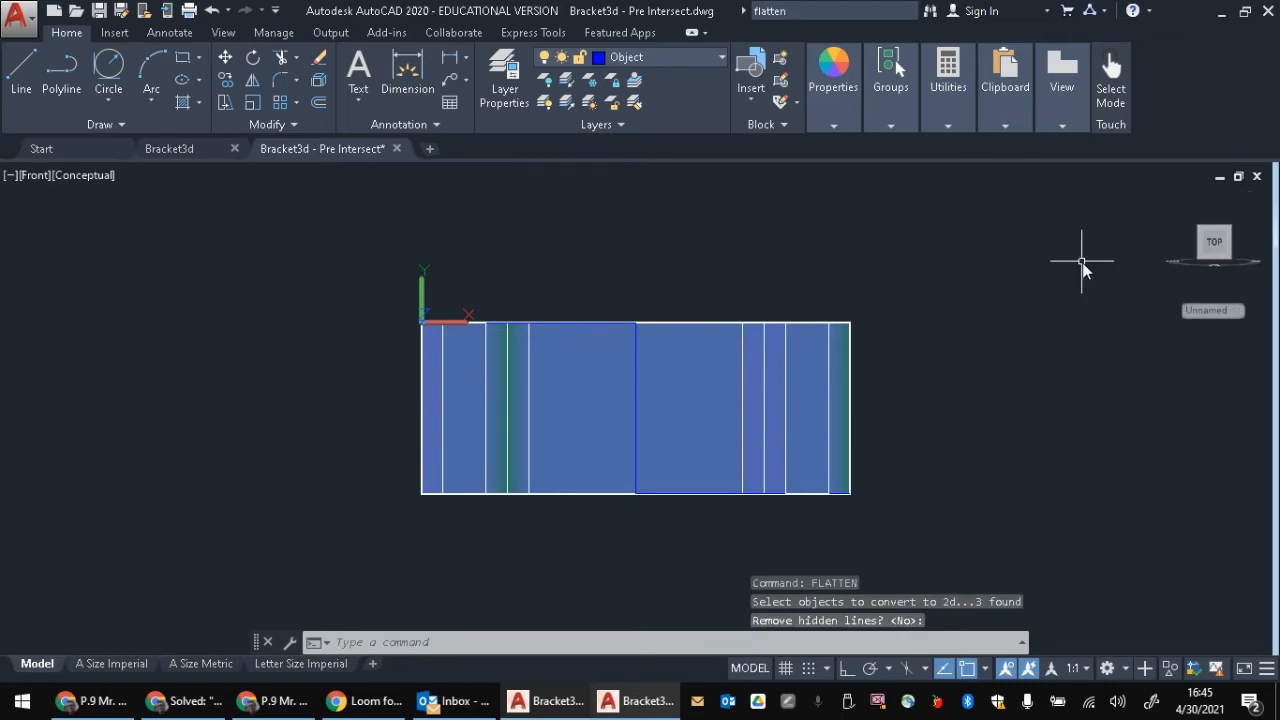
Step: Examine the flattened Z-shaped lines against the block from the top view and in 3D
{"action": "middle_click_drag", "start_coordinate": [1082, 262], "coordinate": [1090, 440], "text": "shift"}
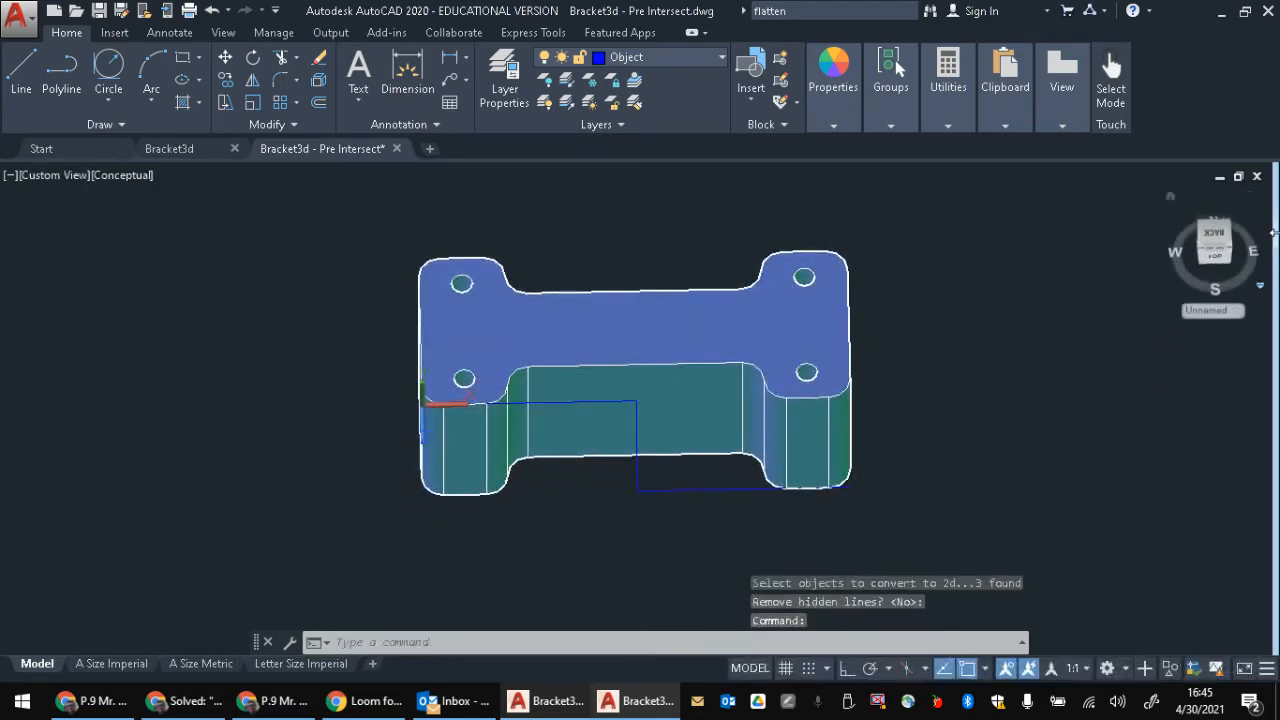
{"action": "left_click", "coordinate": [1216, 236]}
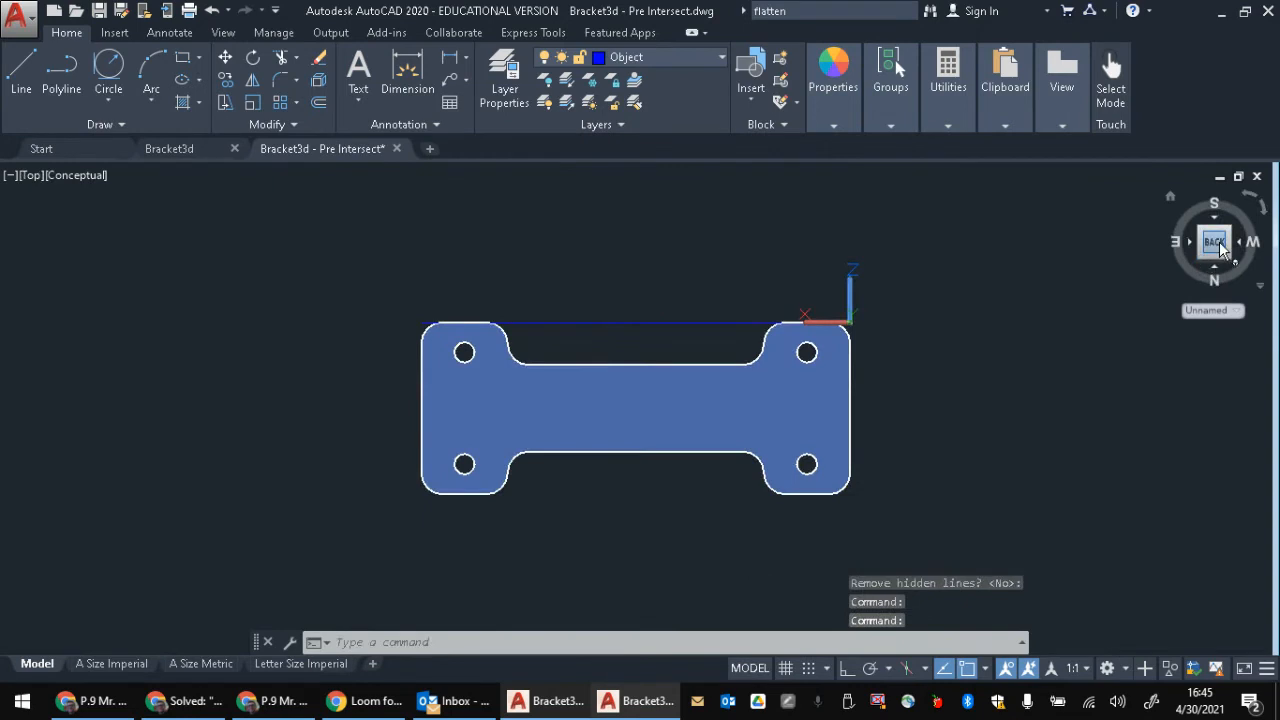
{"action": "left_click", "coordinate": [1257, 210]}
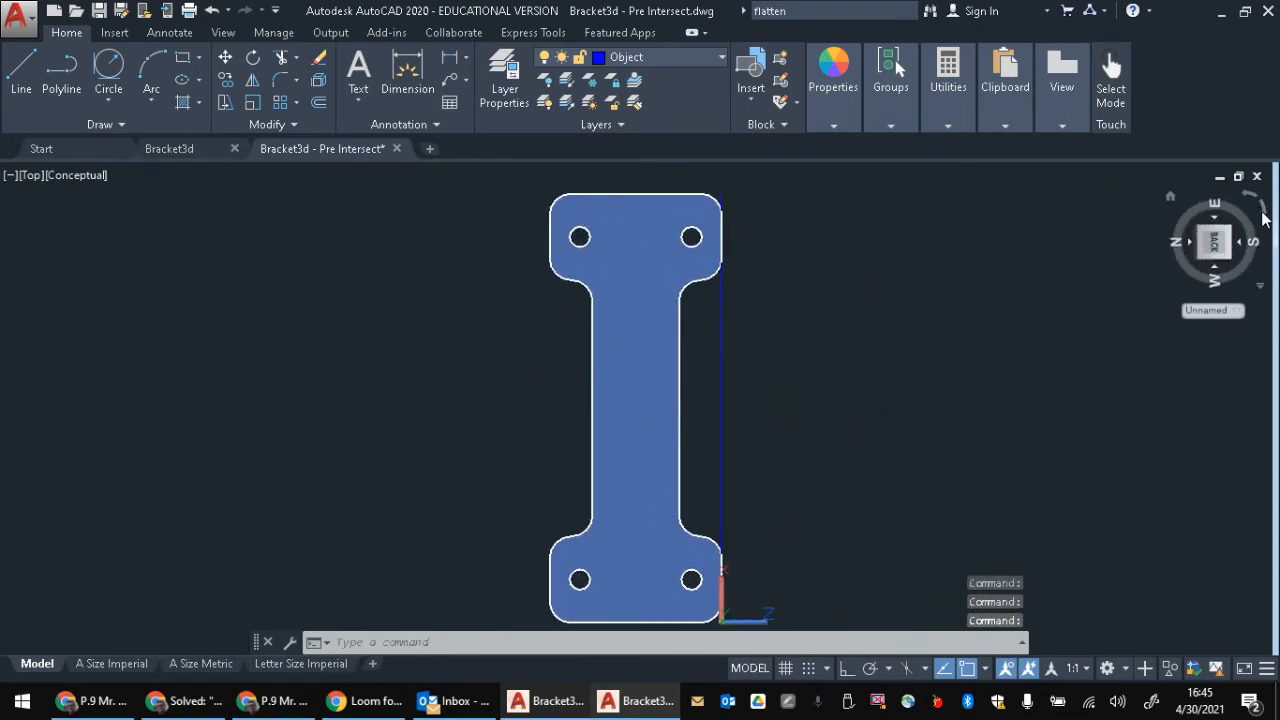
{"action": "left_click", "coordinate": [1262, 205]}
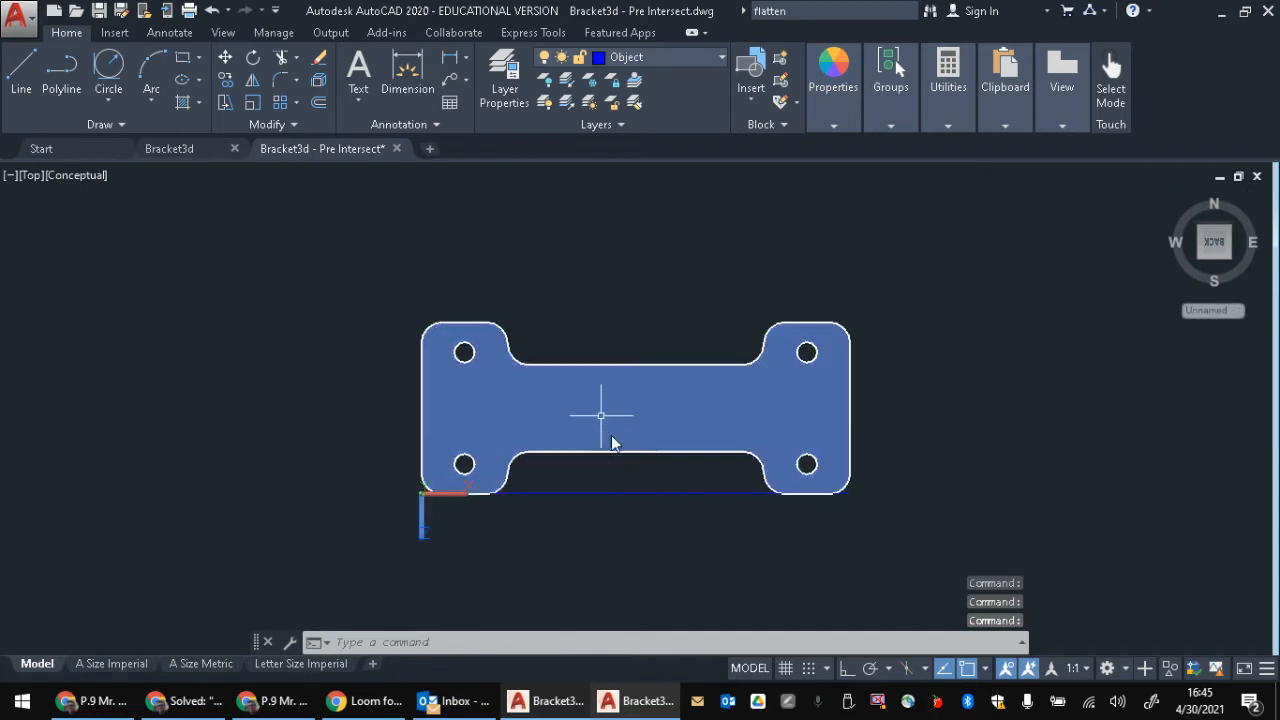
{"action": "middle_click_drag", "start_coordinate": [651, 534], "coordinate": [601, 386], "text": "shift"}
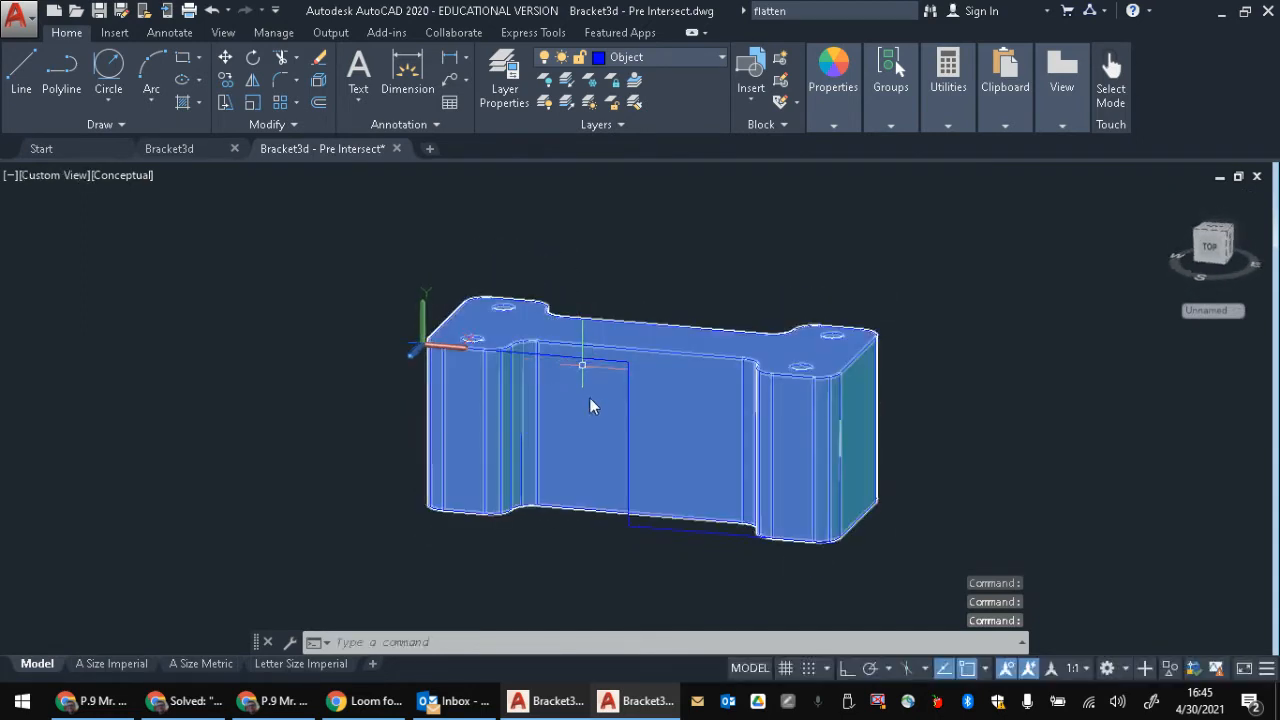
{"action": "scroll", "coordinate": [589, 397], "scroll_direction": "up", "scroll_amount": 2}
{"action": "scroll", "coordinate": [607, 493], "scroll_direction": "down", "scroll_amount": 1}
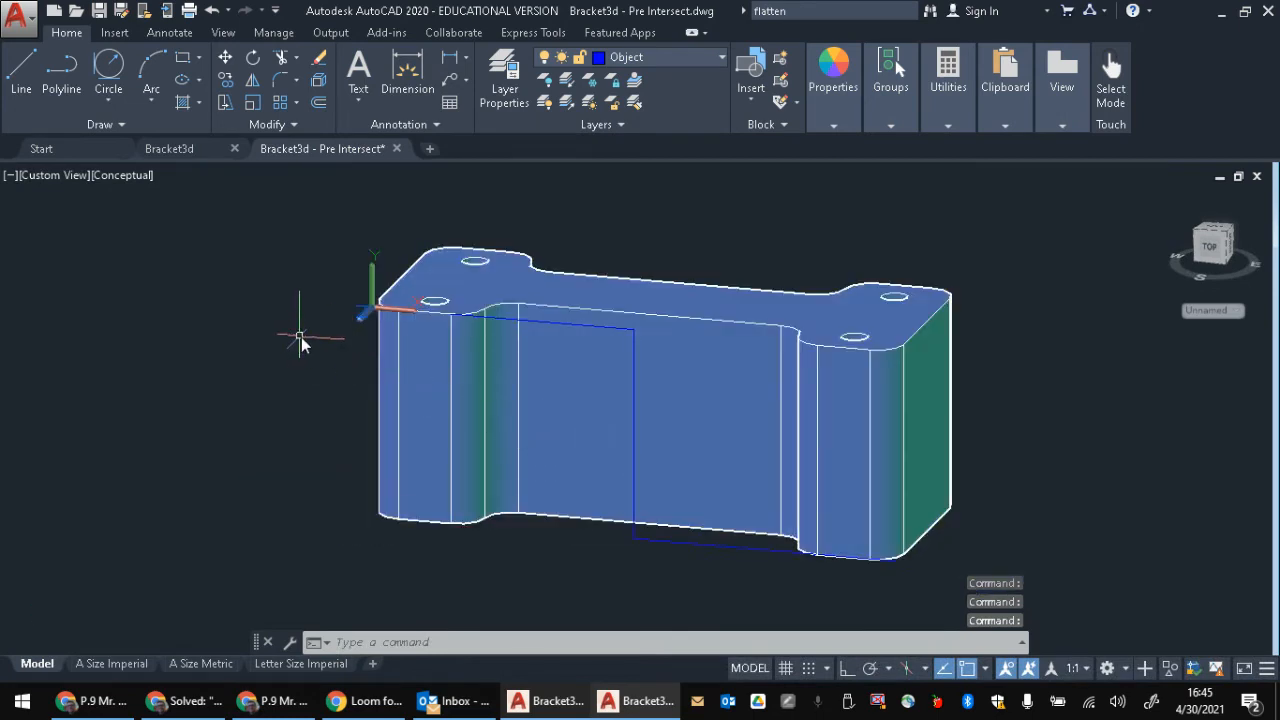
Step: Offset the upper horizontal line of the Z shape 0.125 downward
{"action": "type", "text": "o"}
{"action": "key", "text": "Return"}
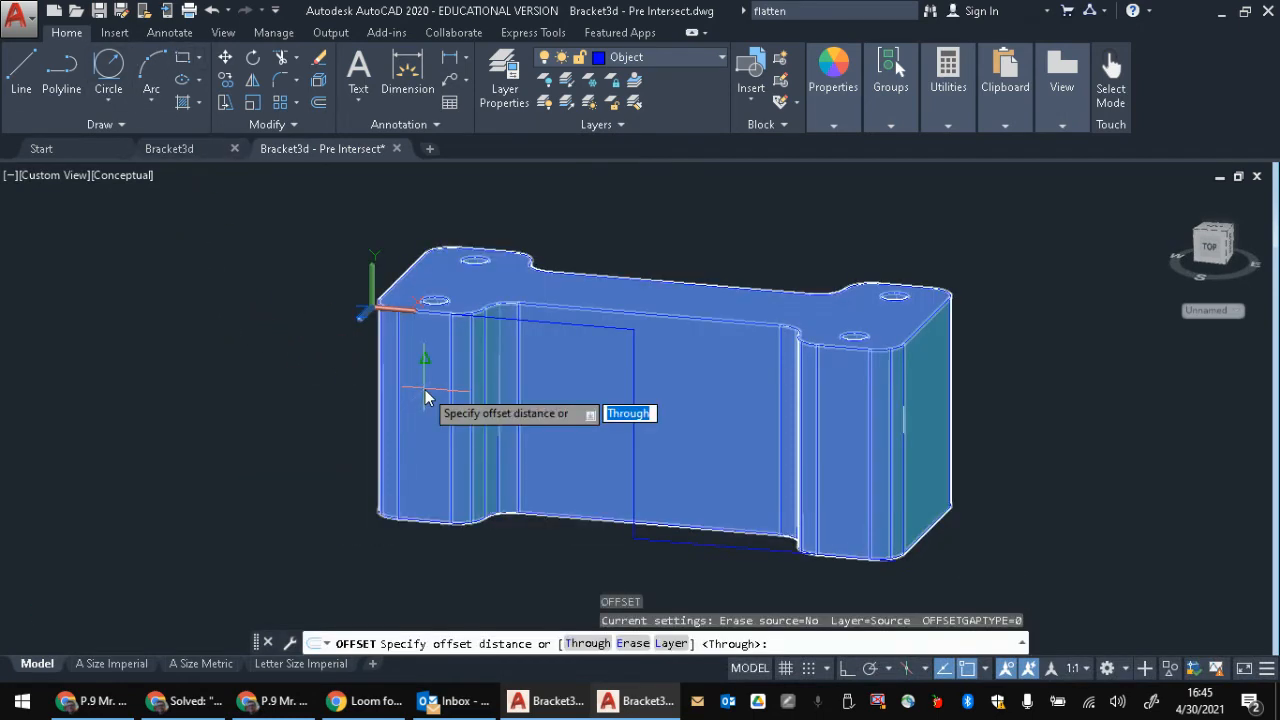
{"action": "type", "text": ".125"}
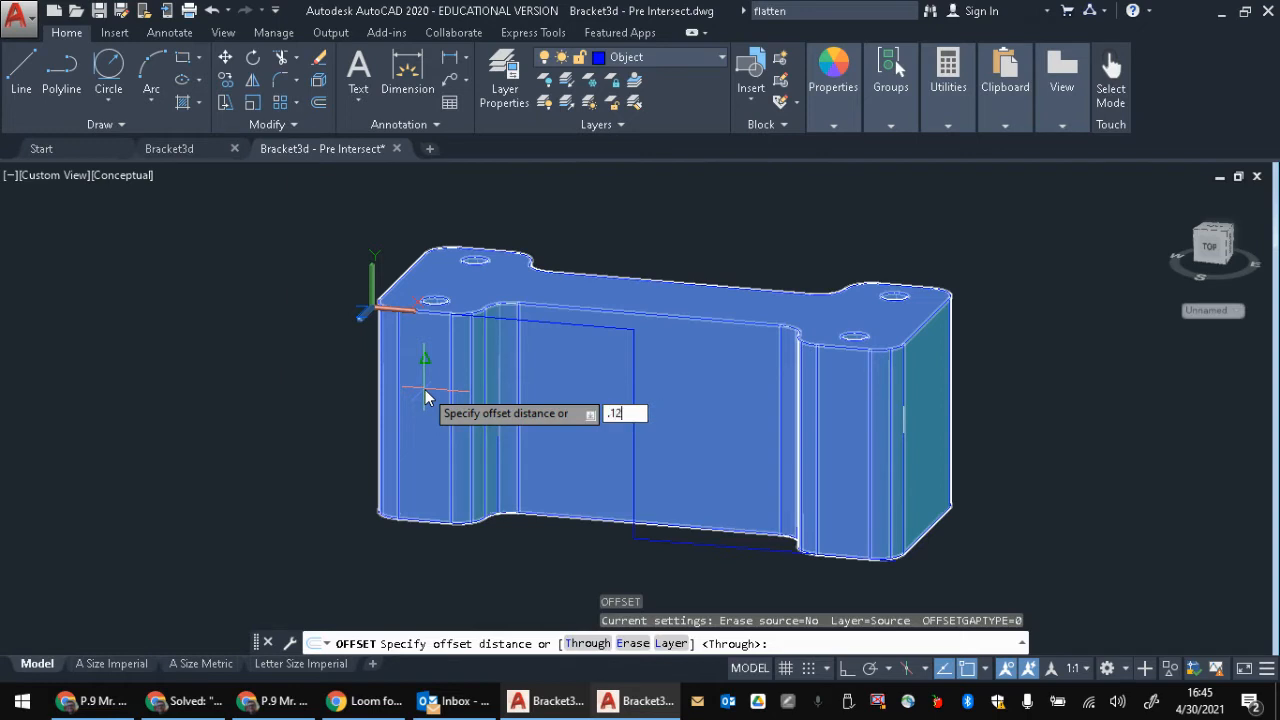
{"action": "key", "text": "Return"}
{"action": "left_click", "coordinate": [449, 358]}
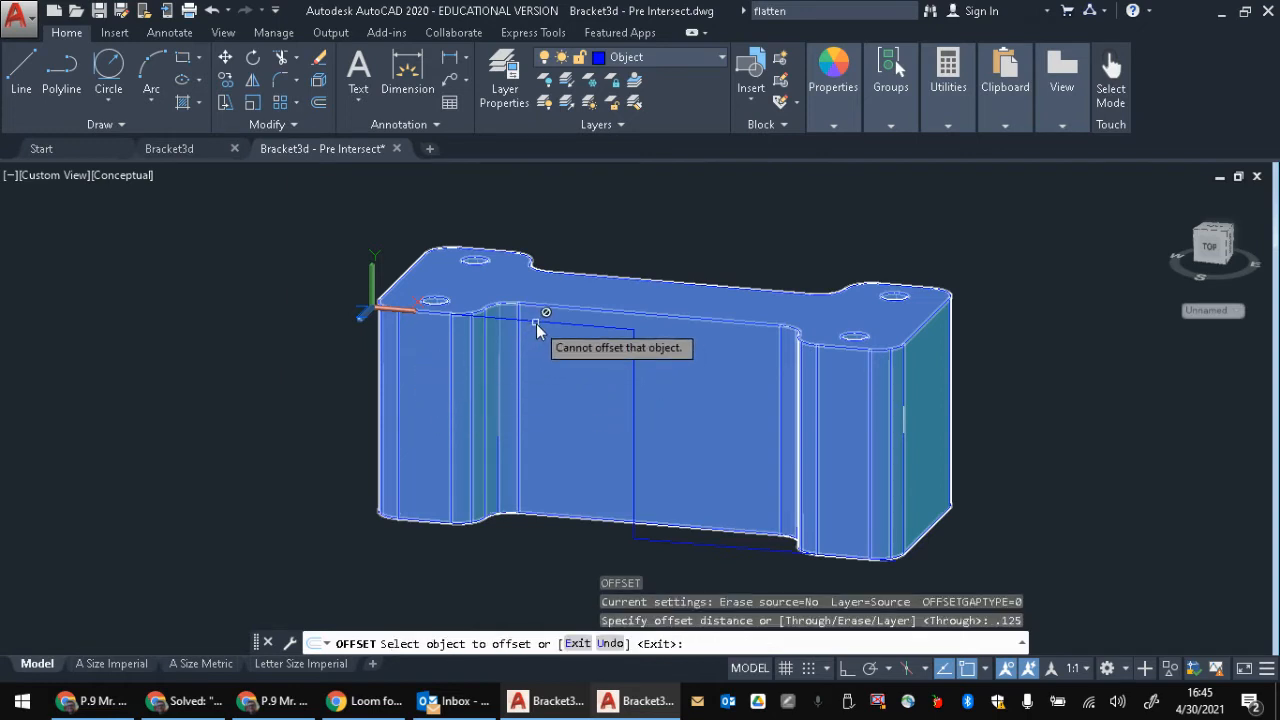
{"action": "left_click", "coordinate": [572, 312]}
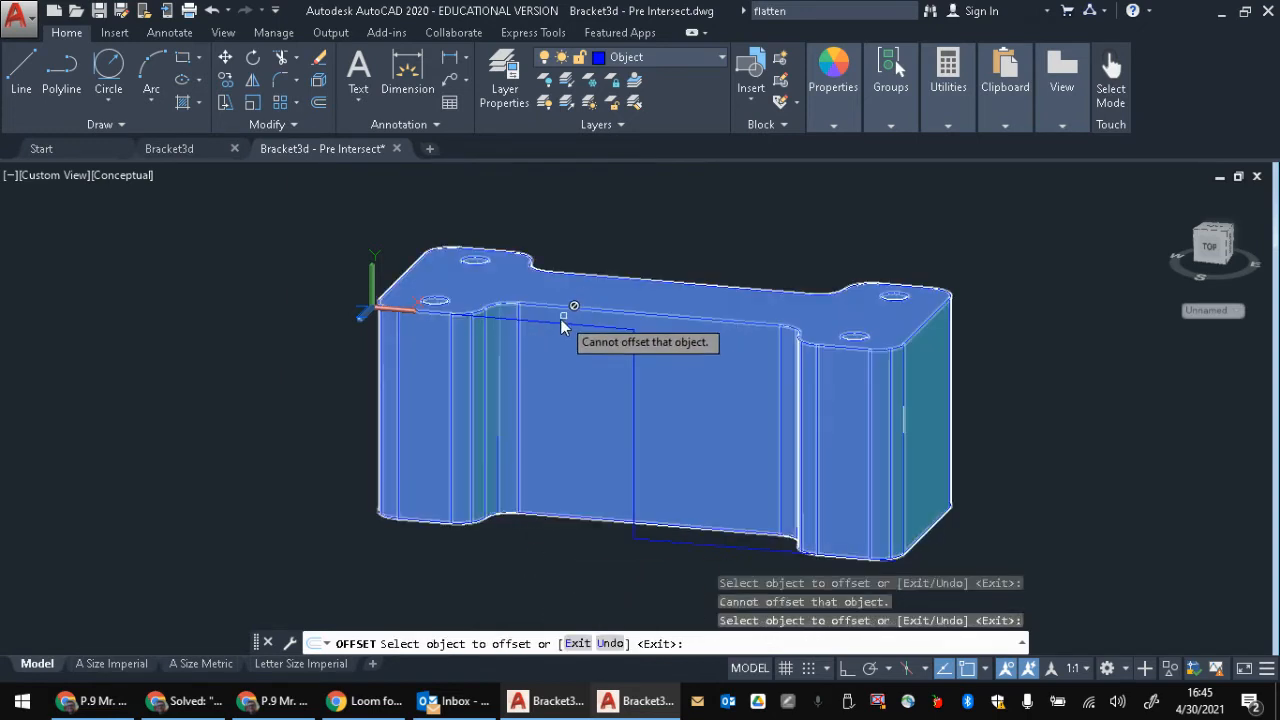
{"action": "mouse_move", "coordinate": [553, 325]}
{"action": "middle_mouse_down", "text": "shift"}
{"action": "mouse_move", "coordinate": [544, 378]}
{"action": "mouse_move", "coordinate": [562, 322]}
{"action": "middle_mouse_up", "text": "shift"}
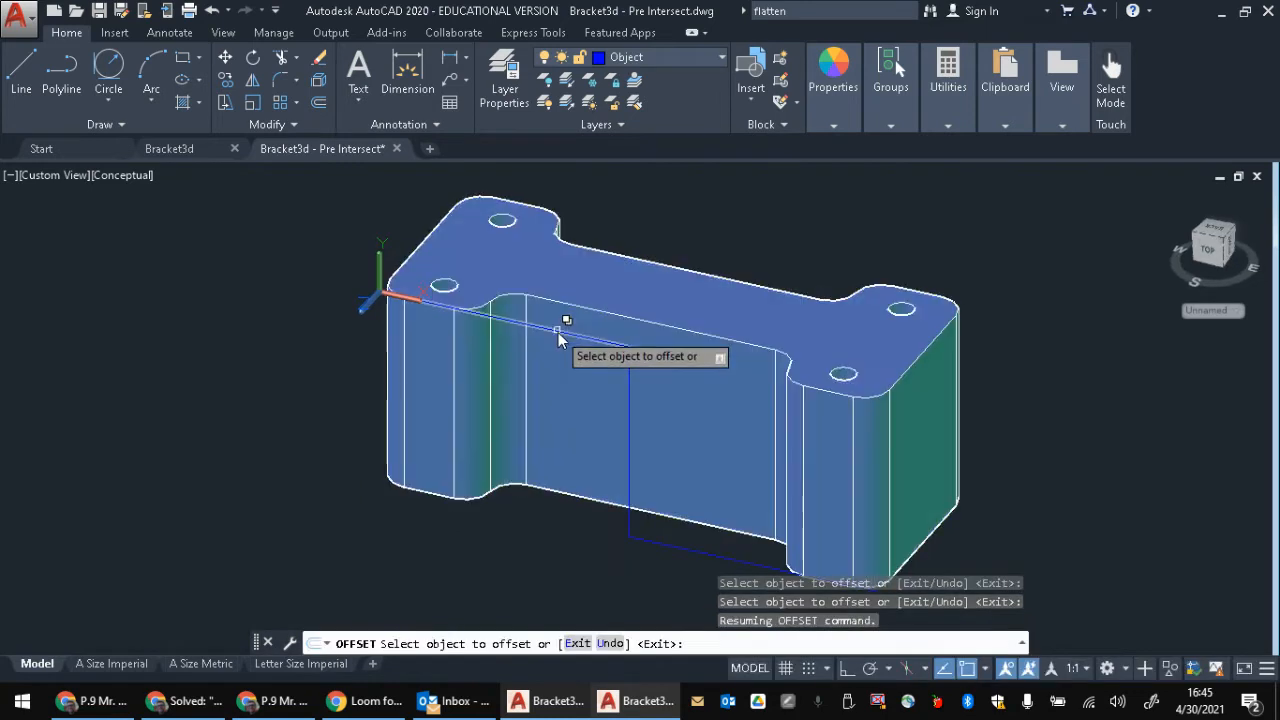
{"action": "left_click", "coordinate": [557, 332]}
{"action": "left_click", "coordinate": [537, 550]}
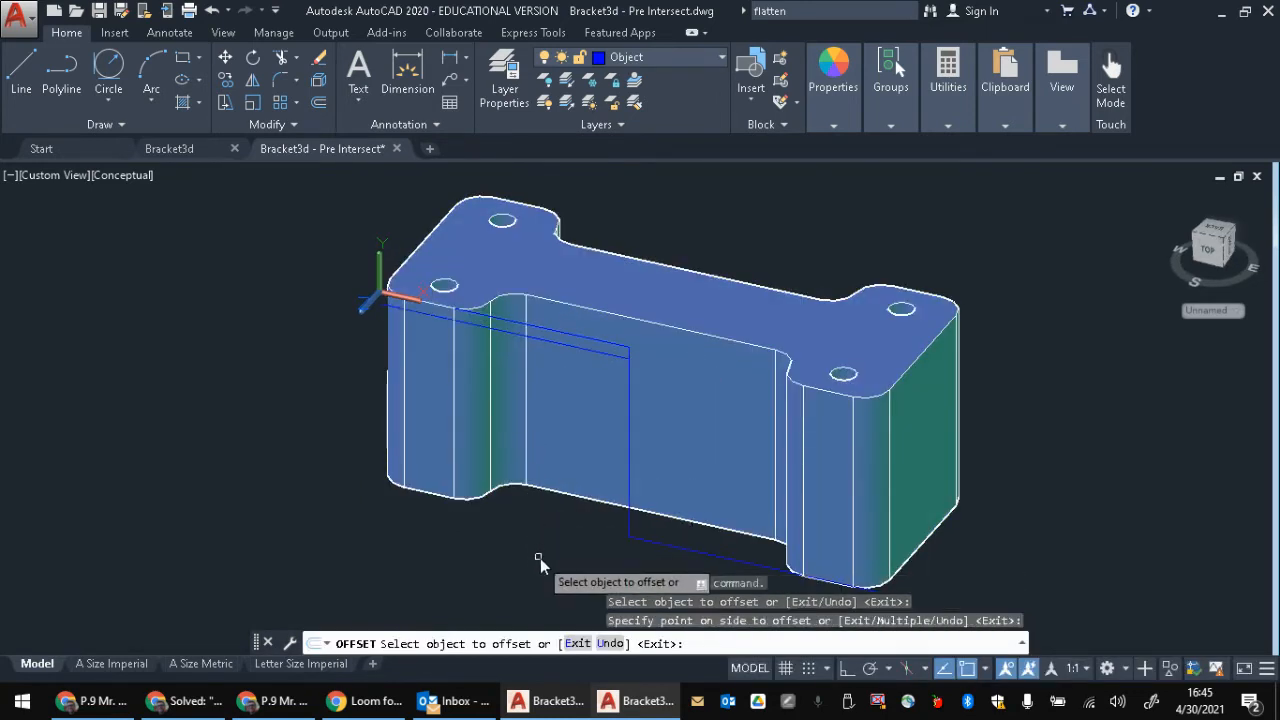
Step: Offset the lower horizontal line of the Z shape 0.125 upward and end the Offset command
{"action": "left_click", "coordinate": [702, 551]}
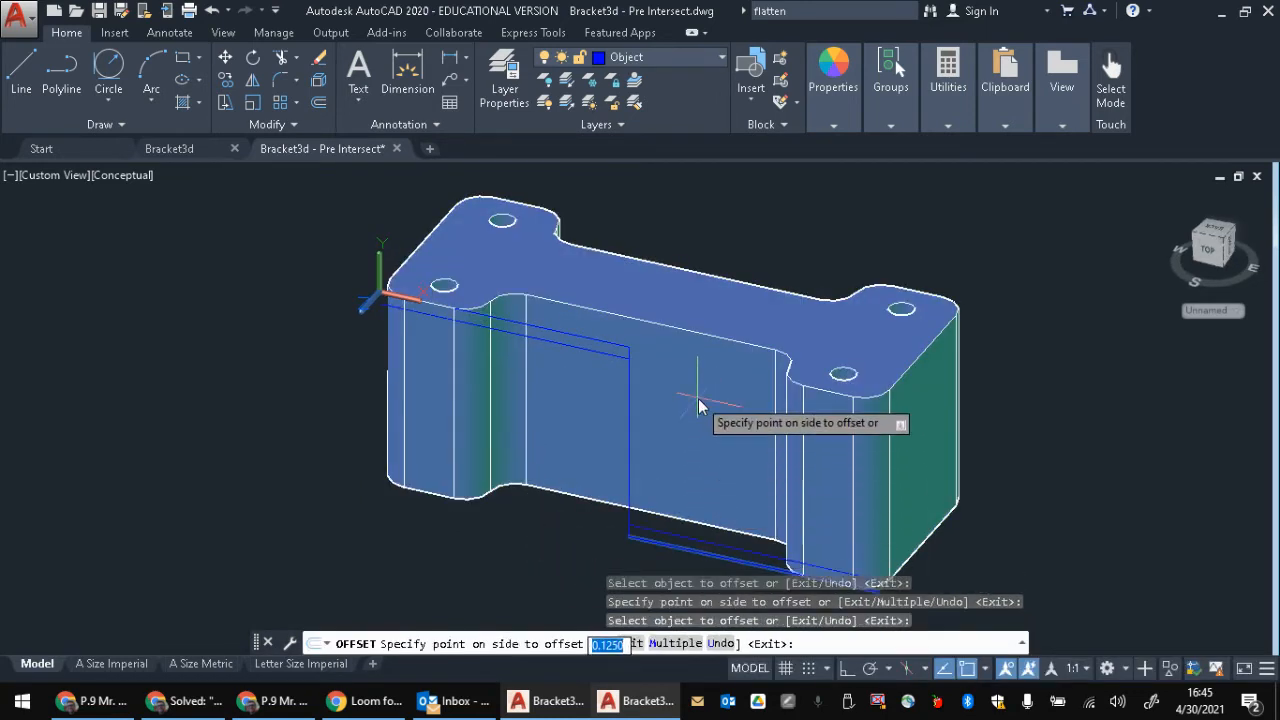
{"action": "left_click", "coordinate": [735, 205]}
{"action": "left_click", "coordinate": [797, 368]}
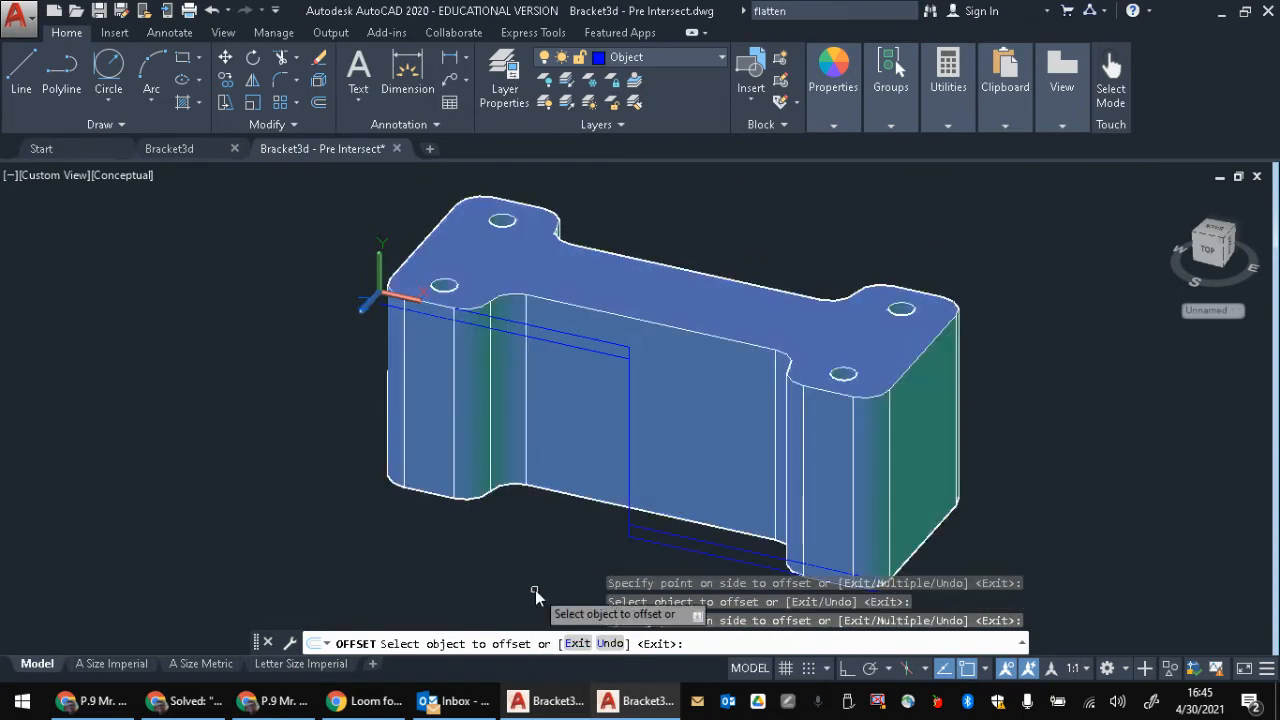
{"action": "left_click", "coordinate": [628, 459]}
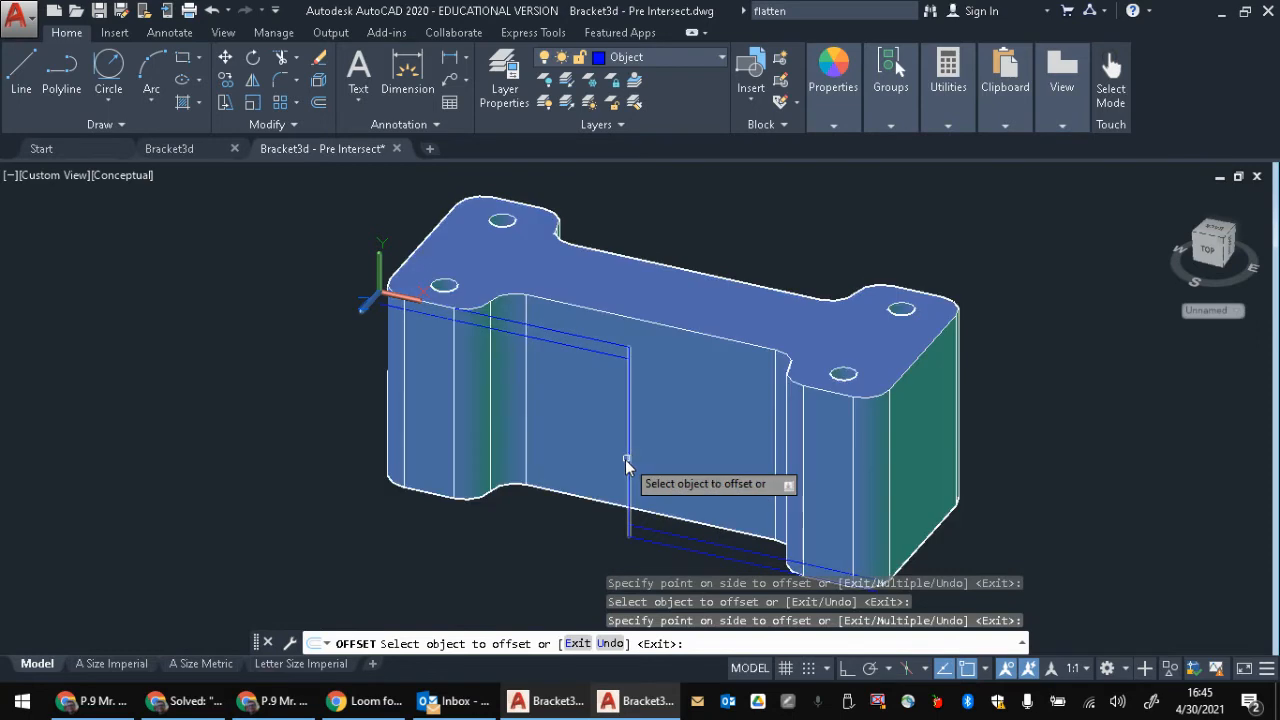
{"action": "left_click", "coordinate": [590, 449]}
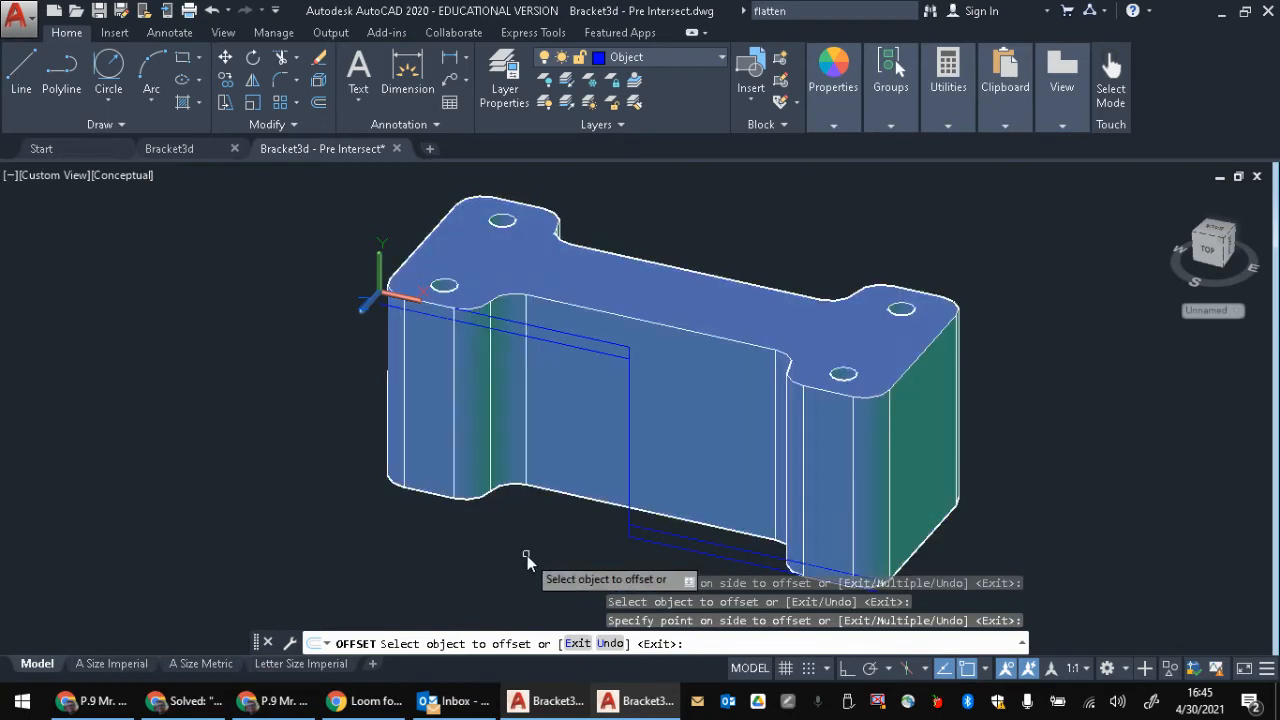
{"action": "key", "text": "Escape"}
{"action": "key", "text": "Escape"}
Step: Offset the vertical middle line of the Z shape 0.0625 to both sides
{"action": "type", "text": "o"}
{"action": "key", "text": "Return"}
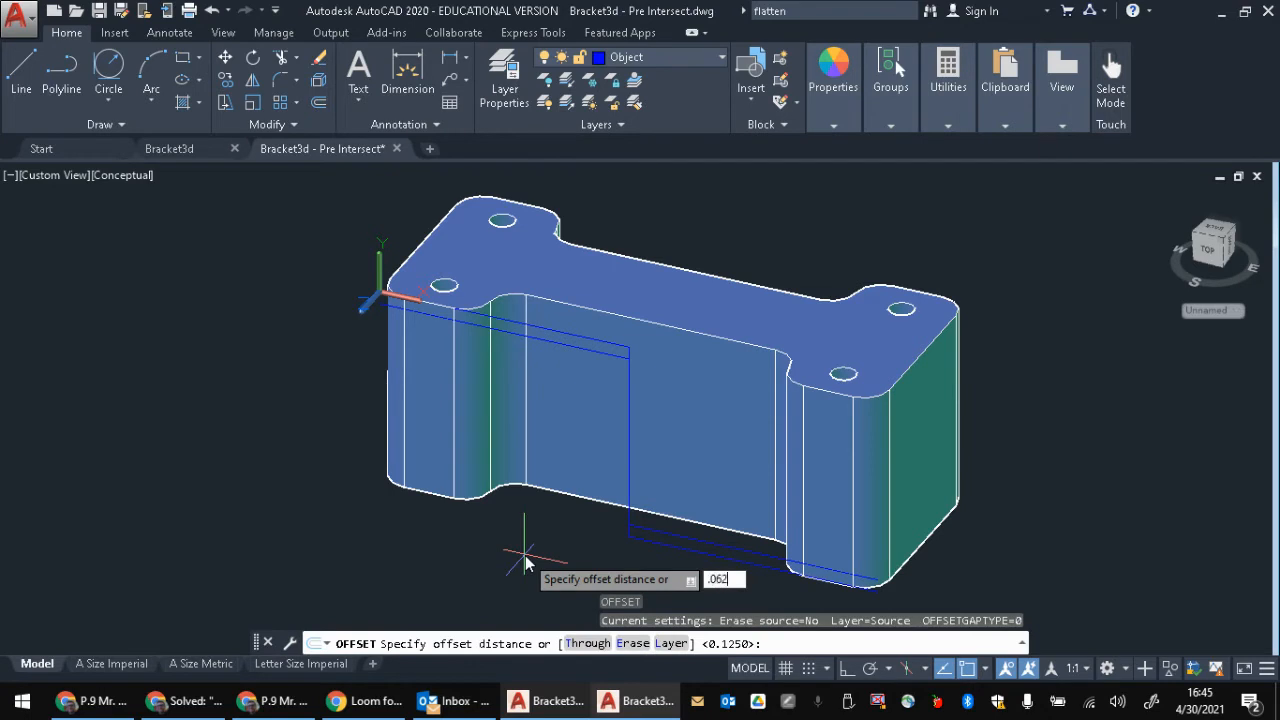
{"action": "key", "text": "Return"}
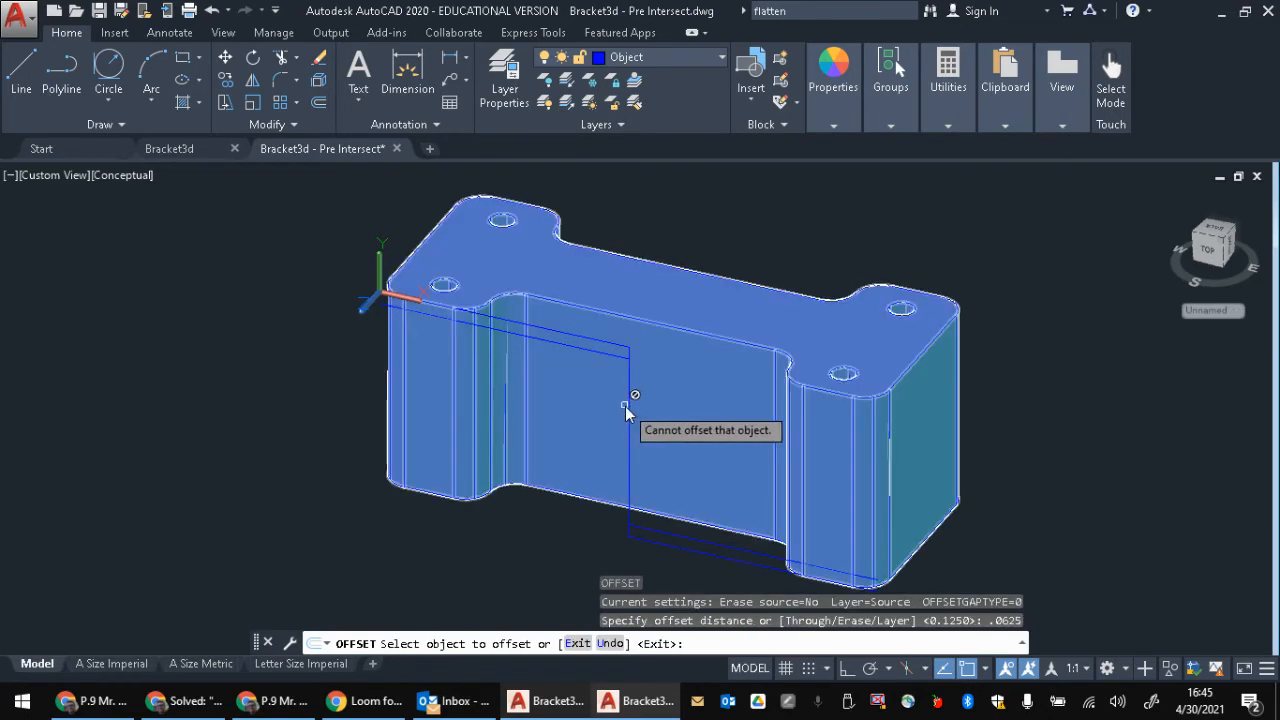
{"action": "left_click", "coordinate": [631, 406]}
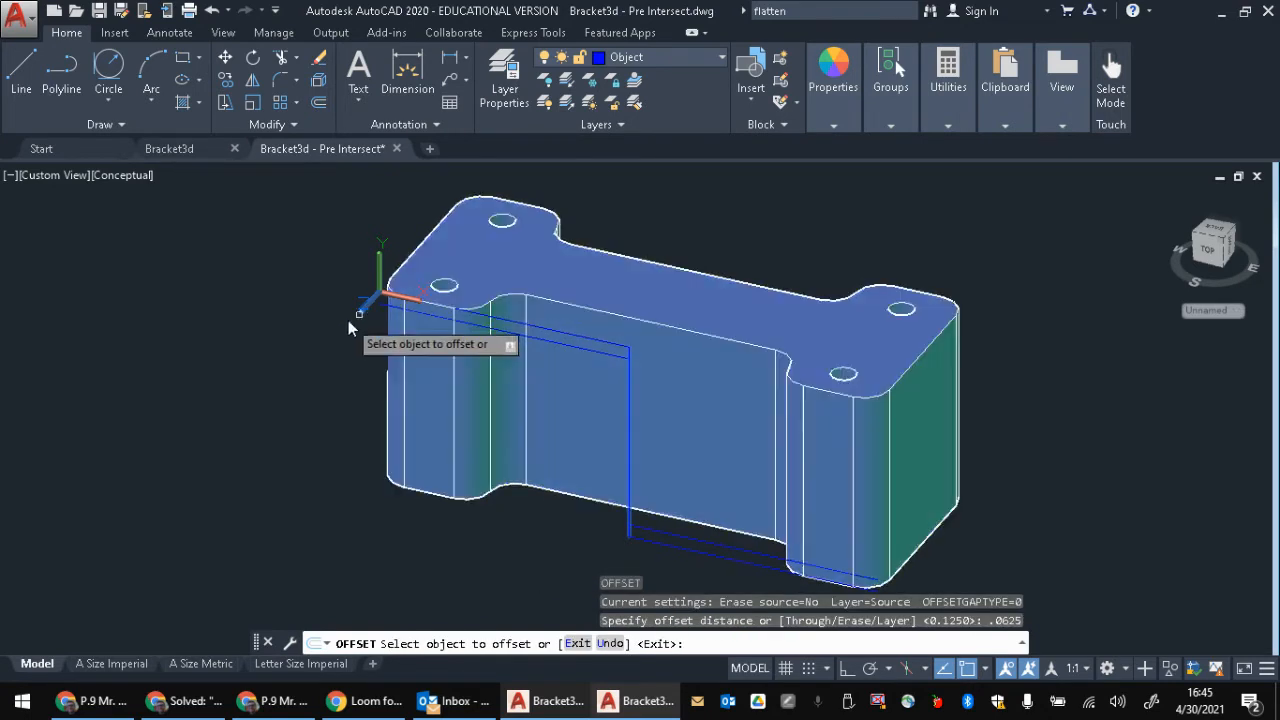
{"action": "left_click", "coordinate": [348, 320]}
{"action": "left_click", "coordinate": [628, 410]}
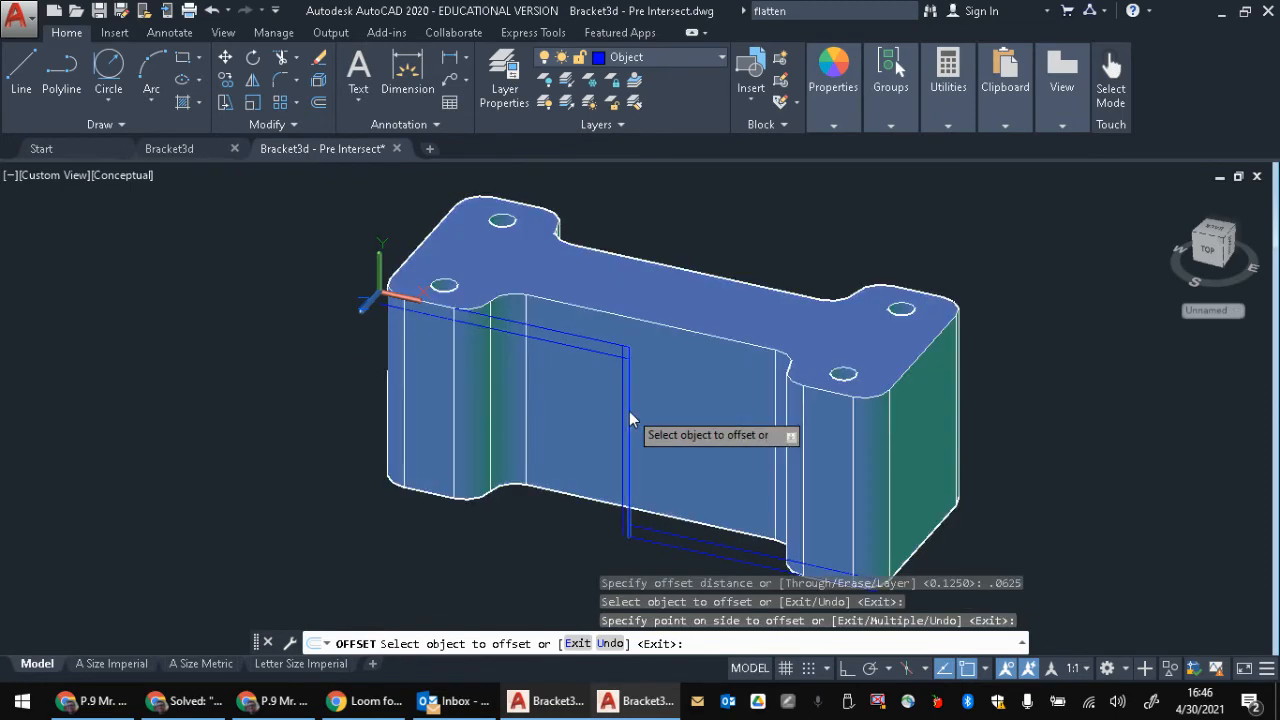
{"action": "left_click", "coordinate": [742, 397]}
{"action": "key", "text": "Escape"}
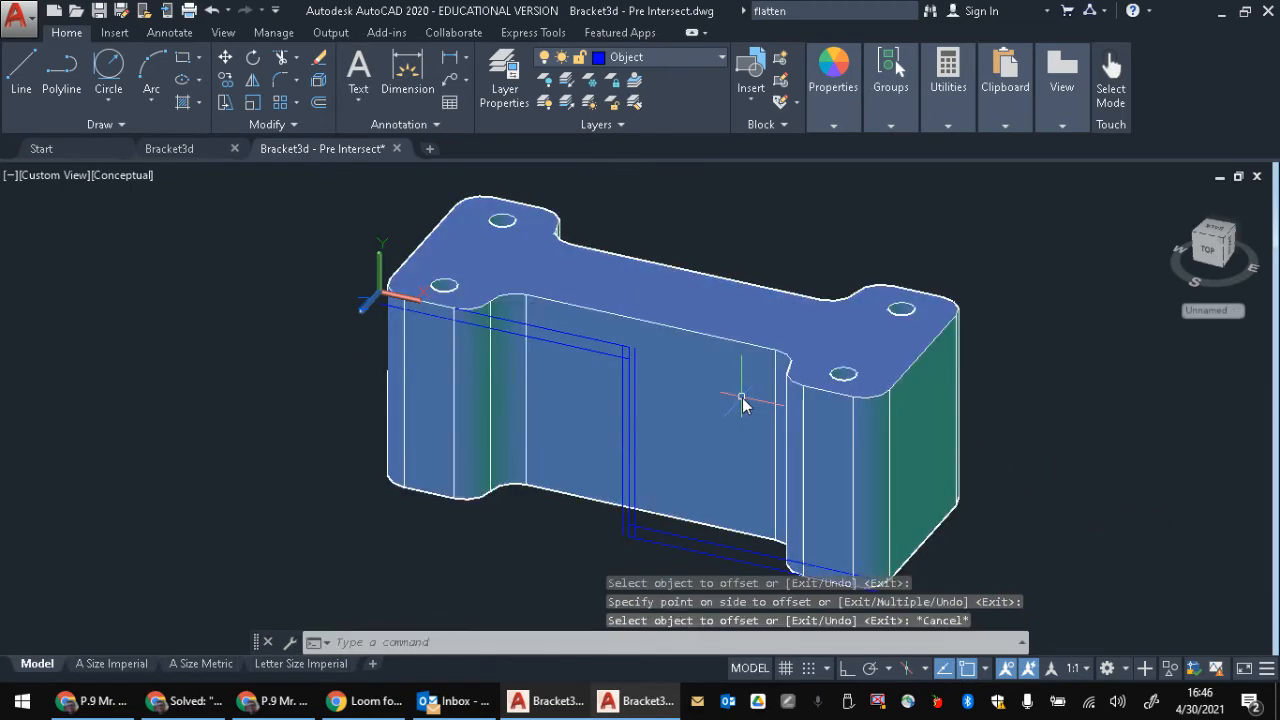
{"action": "type", "text": "ts or"}
{"action": "key", "text": "Return"}
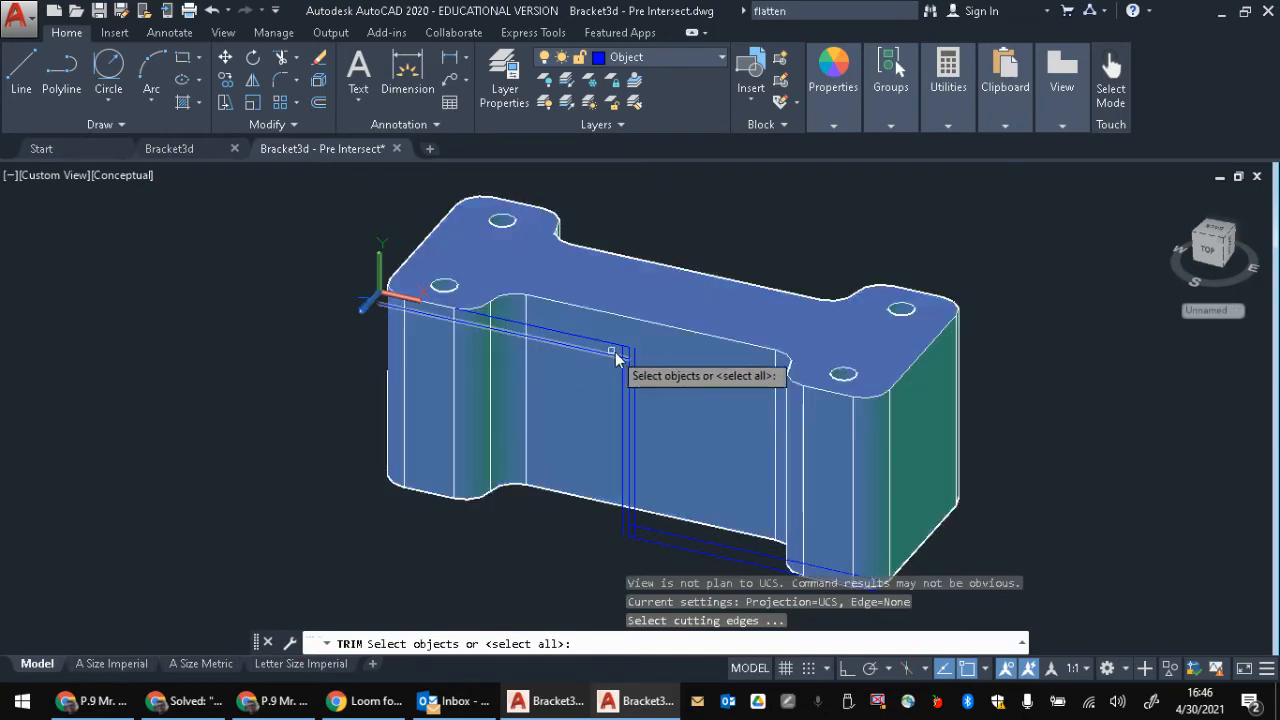
{"action": "scroll", "coordinate": [631, 358], "scroll_direction": "up", "scroll_amount": 6}
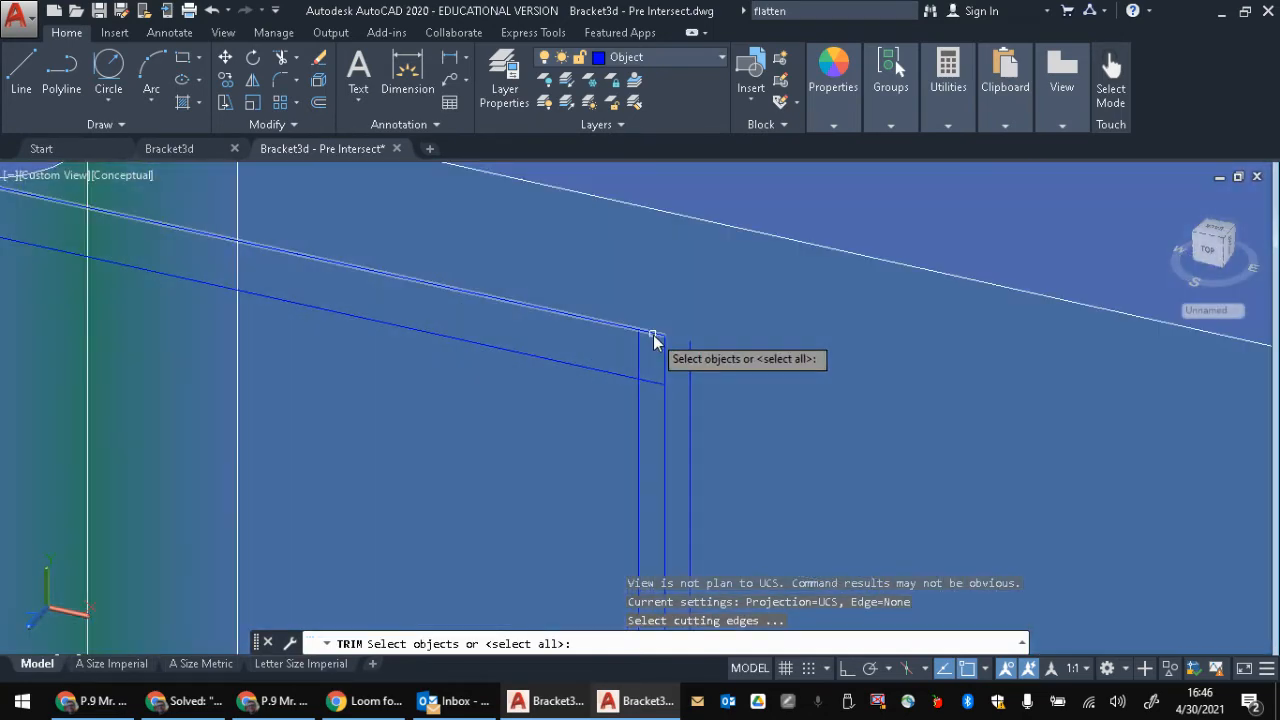
{"action": "left_click", "coordinate": [654, 340]}
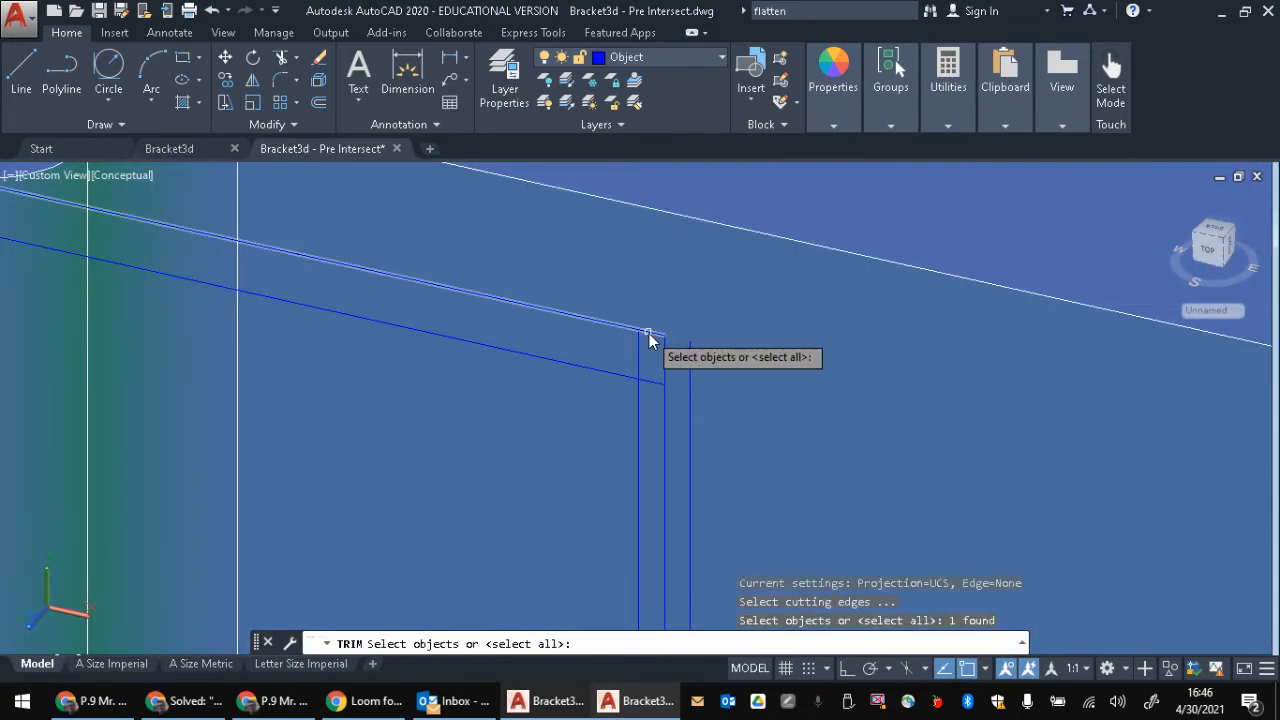
{"action": "left_click", "coordinate": [651, 336], "text": "shift"}
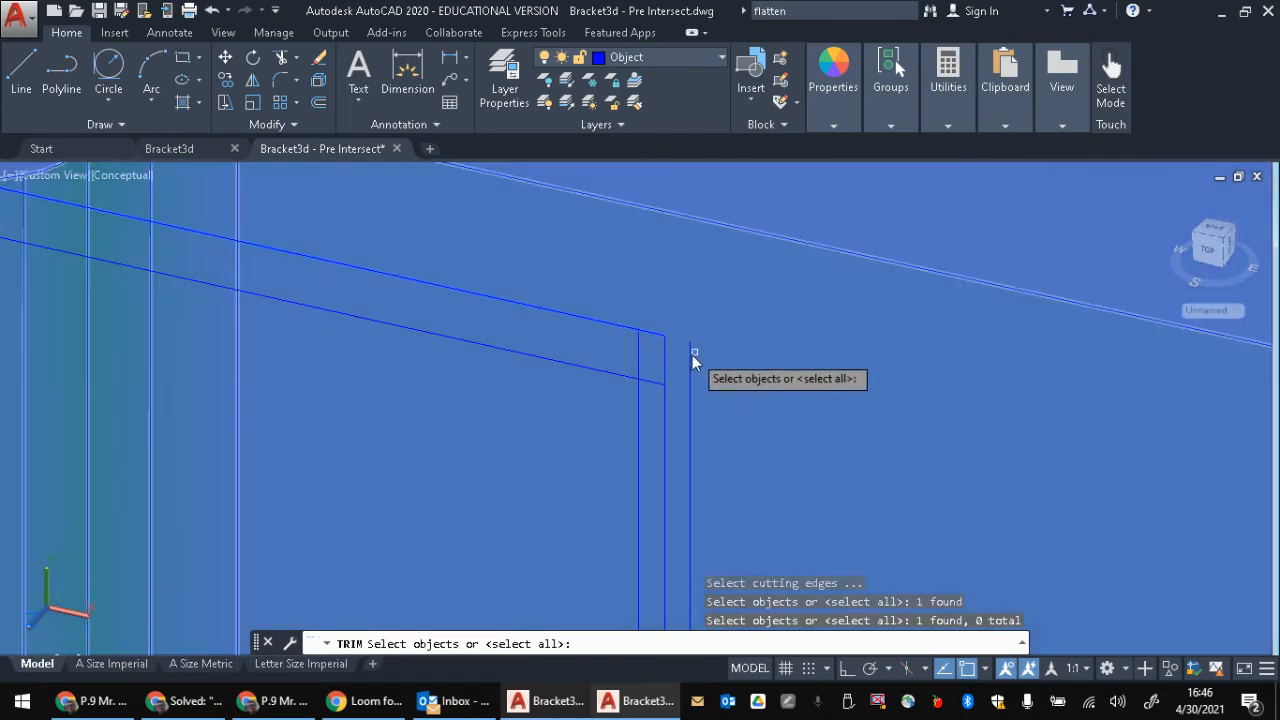
{"action": "key", "text": "Escape"}
Step: Using Trim with all objects as edges, extend the outer horizontal lines to the far offset verticals at the upper and lower corners
{"action": "type", "text": "t"}
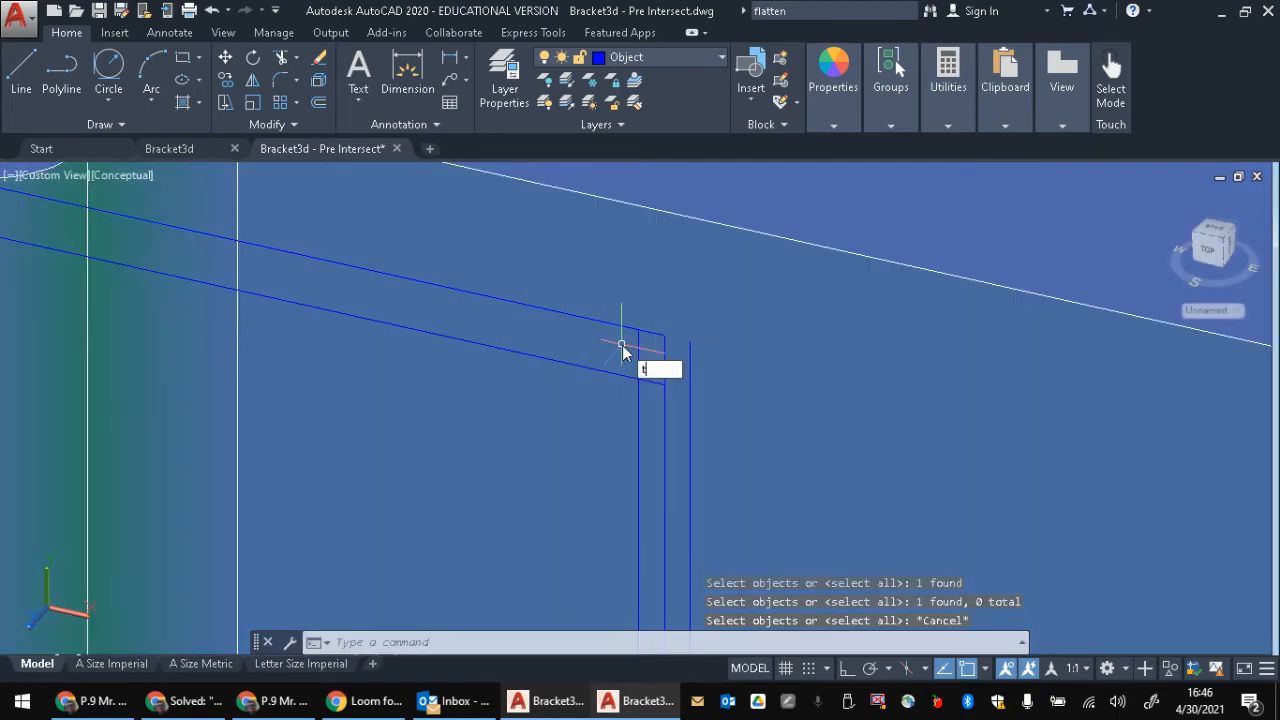
{"action": "type", "text": "rim"}
{"action": "key", "text": "Return"}
{"action": "key", "text": "Return"}
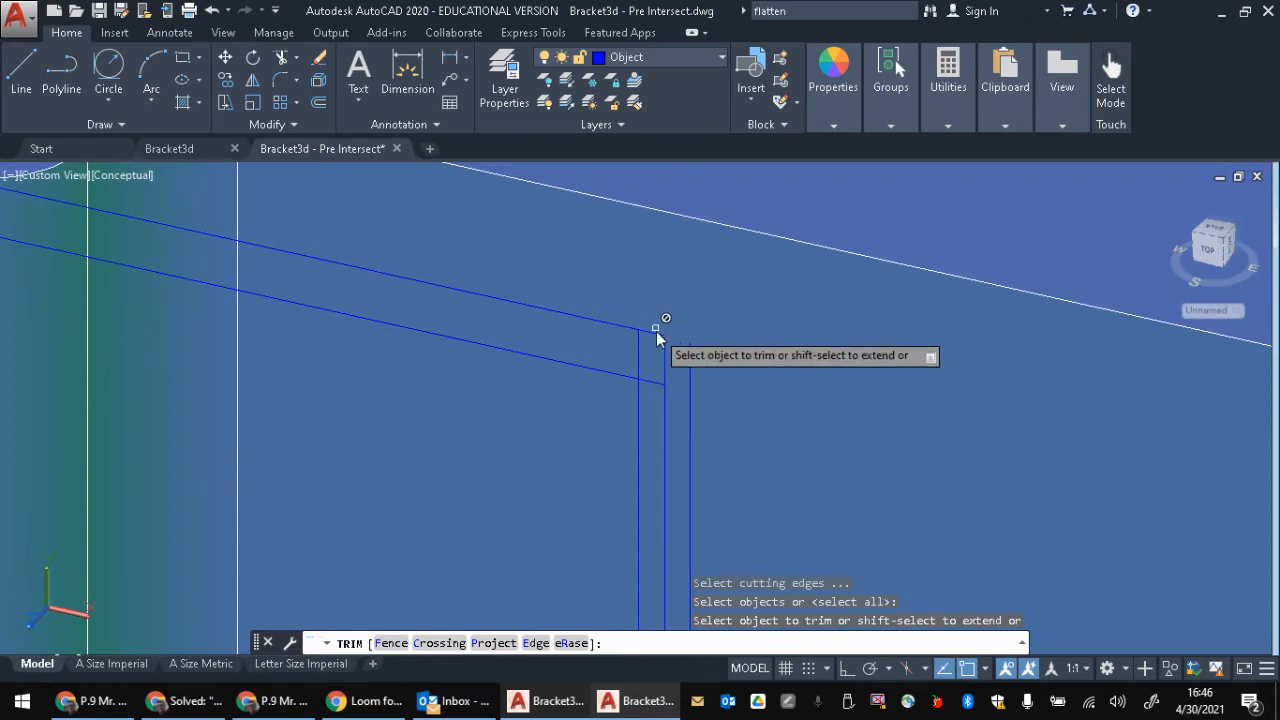
{"action": "left_click", "coordinate": [656, 337]}
{"action": "scroll", "coordinate": [673, 367], "scroll_direction": "down", "scroll_amount": 4}
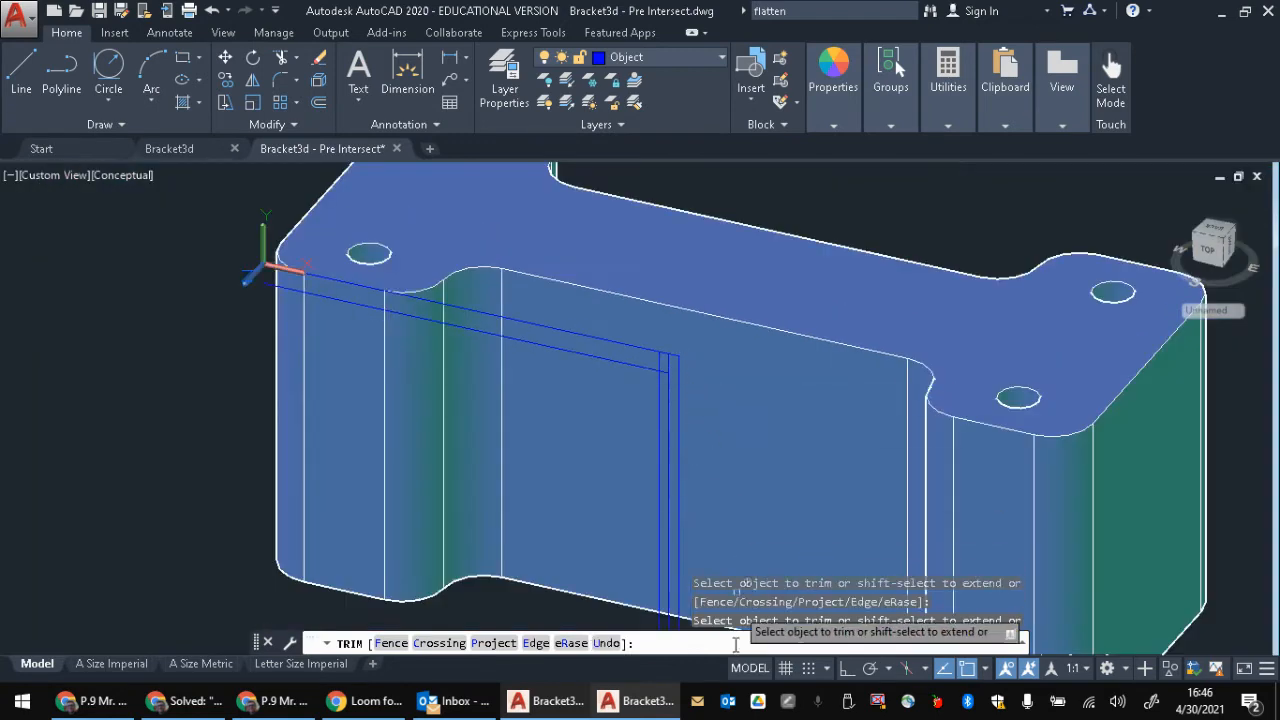
{"action": "middle_click_drag", "start_coordinate": [738, 480], "coordinate": [737, 309]}
{"action": "scroll", "coordinate": [687, 484], "scroll_direction": "up", "scroll_amount": 5}
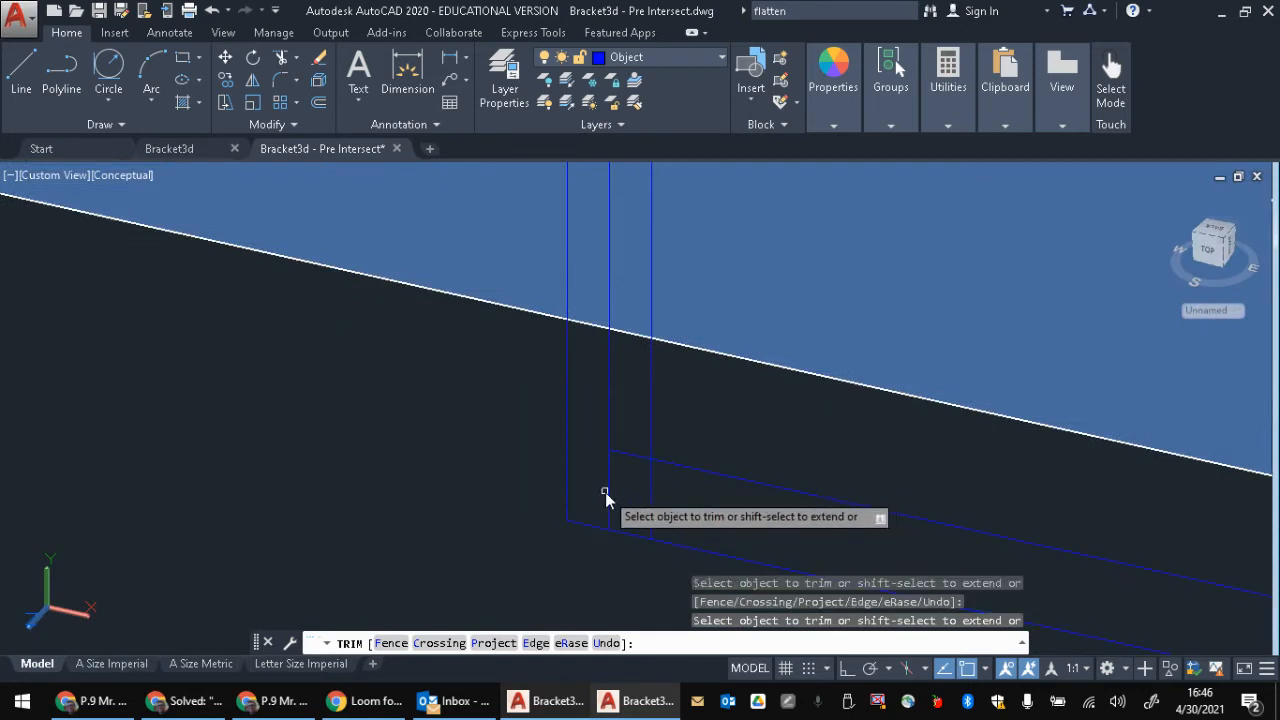
Step: Trim the overlapping ends of the middle and right vertical lines and the inner horizontal line at the Z shape's lower corner
{"action": "left_click", "coordinate": [609, 498]}
{"action": "left_click", "coordinate": [650, 508]}
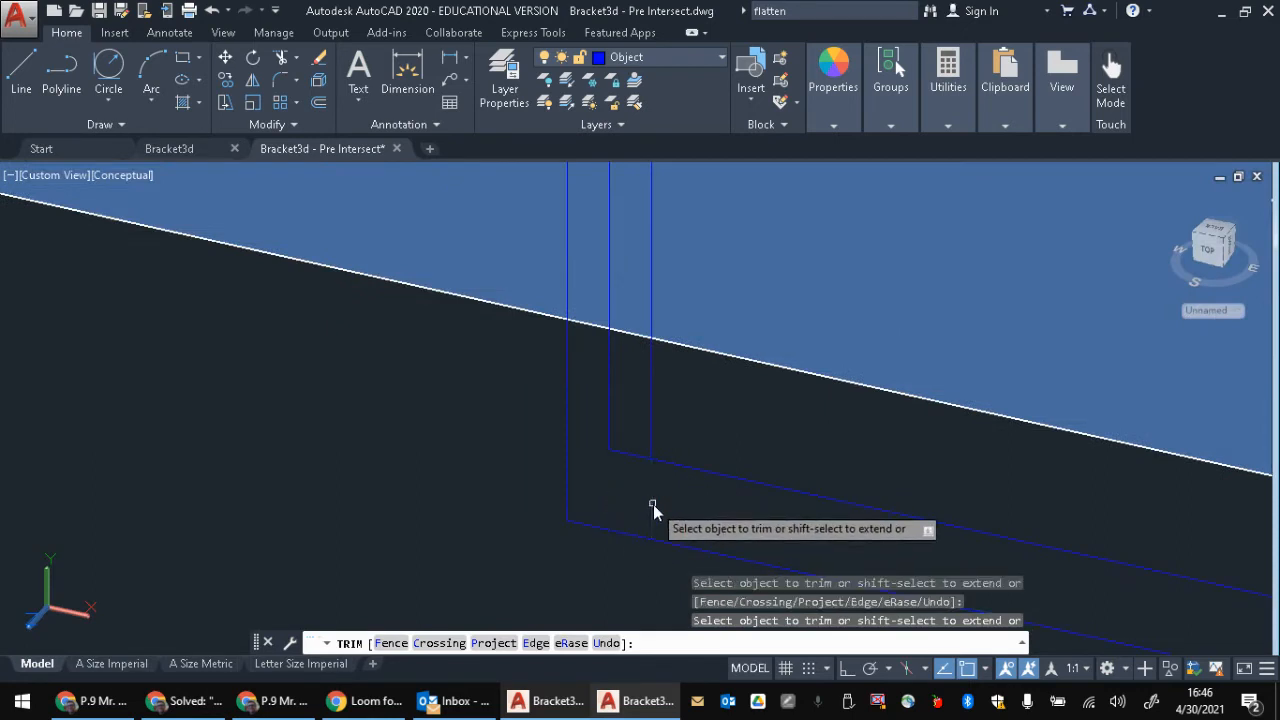
{"action": "left_click", "coordinate": [623, 454]}
{"action": "left_click", "coordinate": [609, 416]}
{"action": "scroll", "coordinate": [611, 424], "scroll_direction": "down", "scroll_amount": 5}
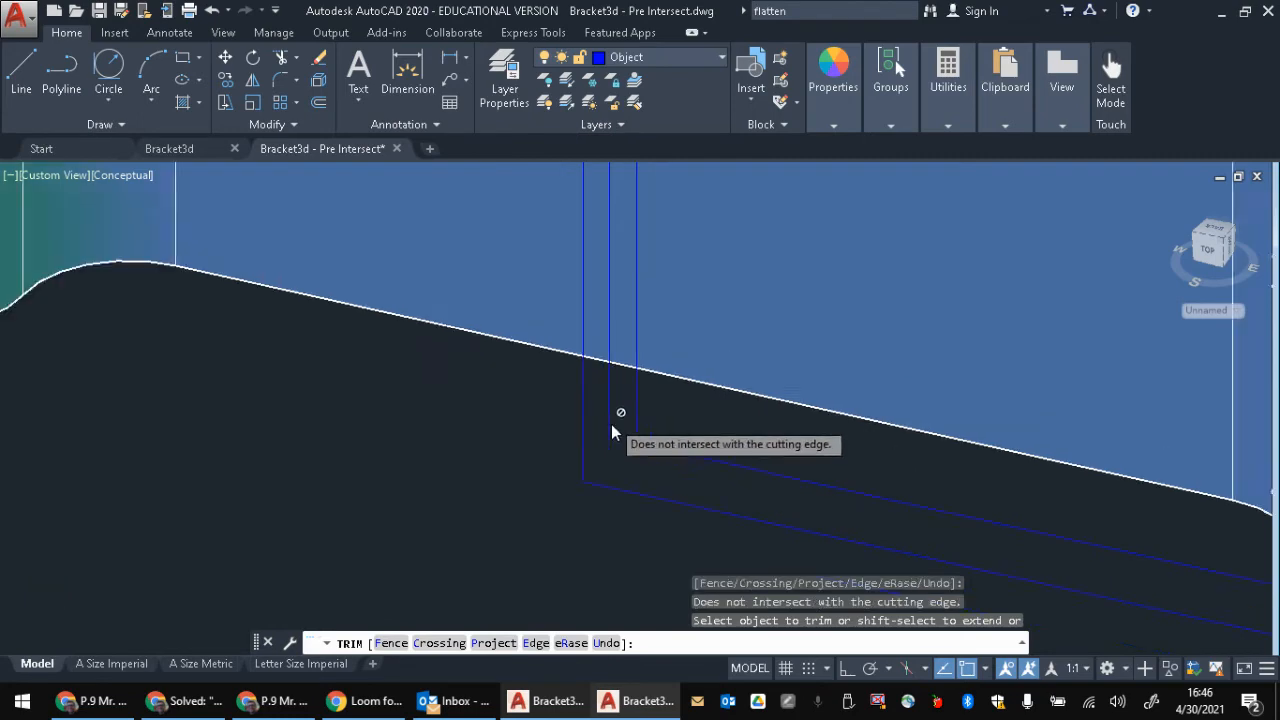
Step: Try to trim the inner horizontal line at the Z shape's upper corner, then leave the Trim command
{"action": "scroll", "coordinate": [603, 432], "scroll_direction": "up", "scroll_amount": 5}
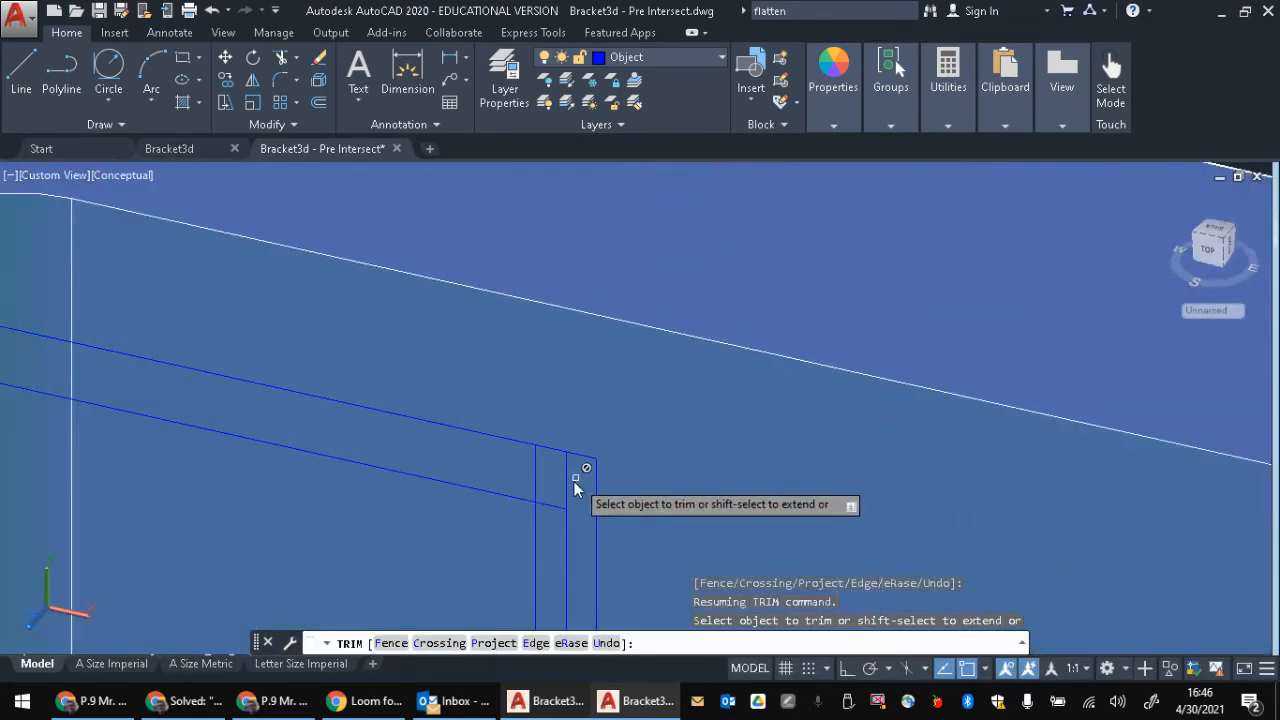
{"action": "left_click", "coordinate": [551, 507]}
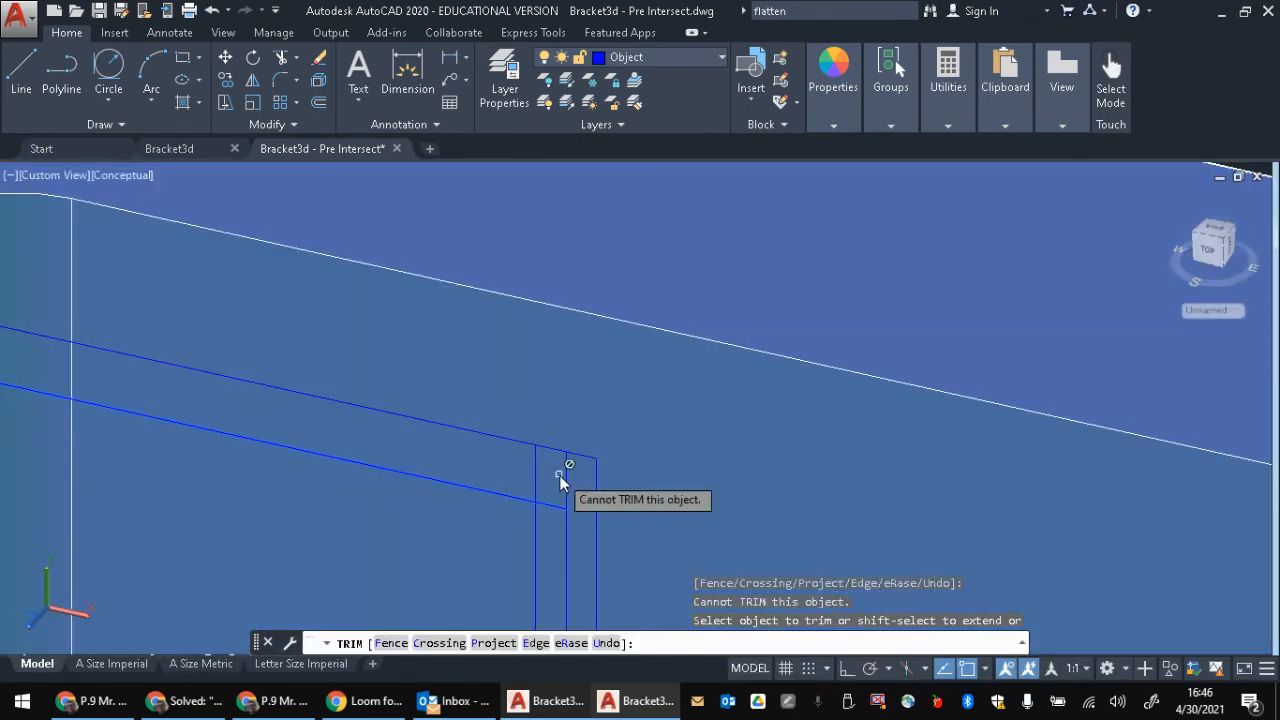
{"action": "middle_click_drag", "start_coordinate": [543, 506], "coordinate": [629, 475], "text": "shift"}
{"action": "scroll", "coordinate": [561, 514], "scroll_direction": "down", "scroll_amount": 10}
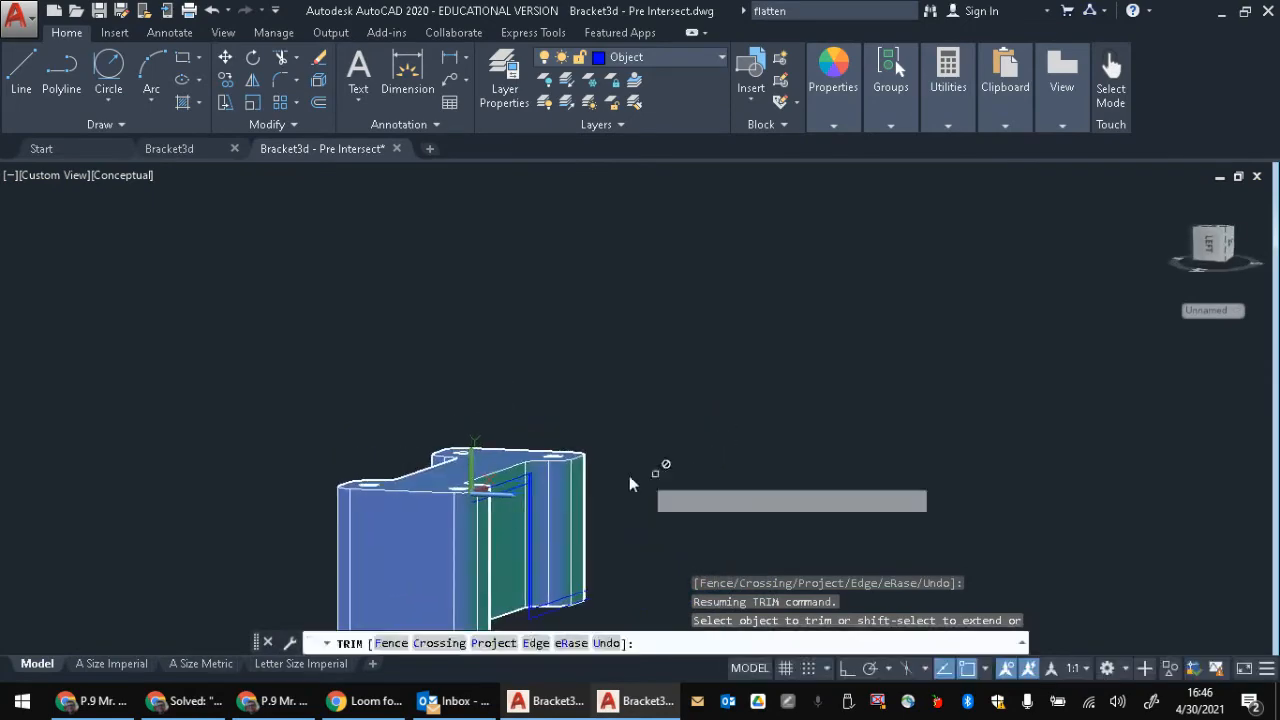
{"action": "scroll", "coordinate": [529, 488], "scroll_direction": "up", "scroll_amount": 8}
{"action": "scroll", "coordinate": [487, 530], "scroll_direction": "down", "scroll_amount": 9}
{"action": "middle_click_drag", "start_coordinate": [511, 449], "coordinate": [452, 490], "text": "shift"}
{"action": "scroll", "coordinate": [546, 457], "scroll_direction": "up", "scroll_amount": 8}
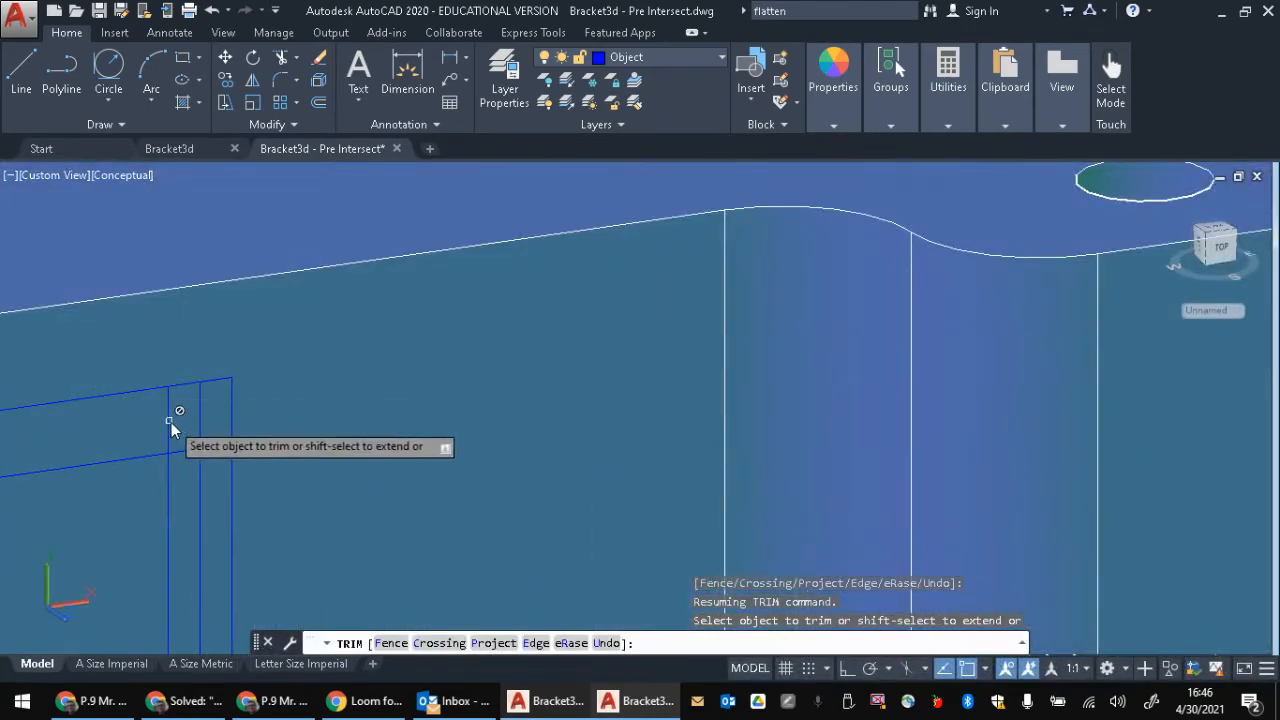
{"action": "key", "text": "Escape"}
{"action": "key", "text": "Escape"}
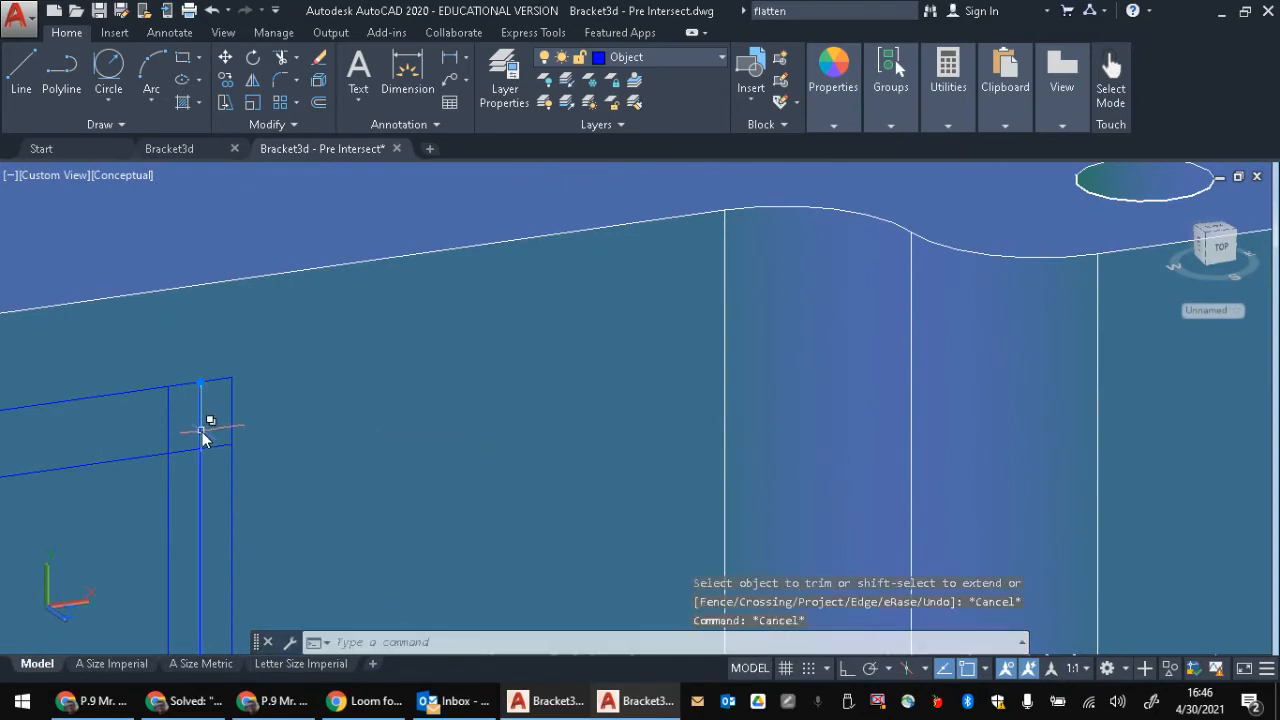
Step: Delete the original middle vertical line and trim the overlapping ends of the inner lines at the Z shape's upper corner
{"action": "left_click", "coordinate": [201, 437]}
{"action": "key", "text": "Delete"}
{"action": "type", "text": "tr"}
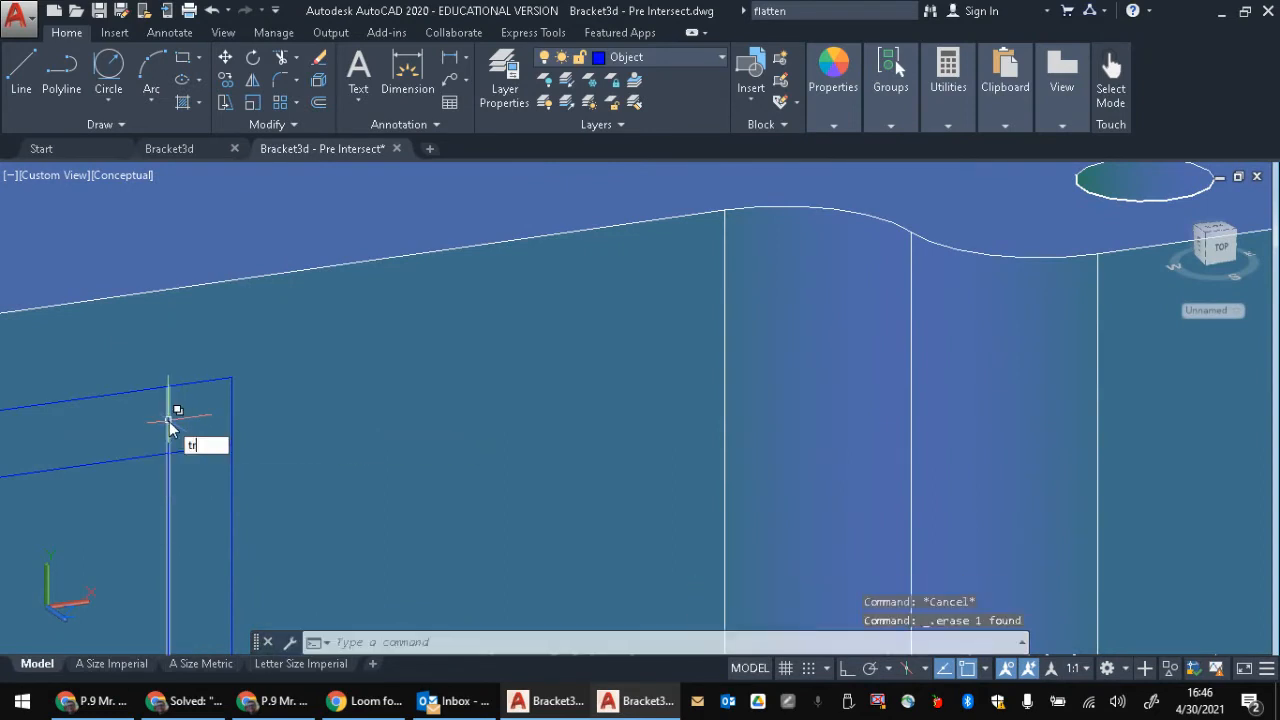
{"action": "key", "text": "Return"}
{"action": "key", "text": "Return"}
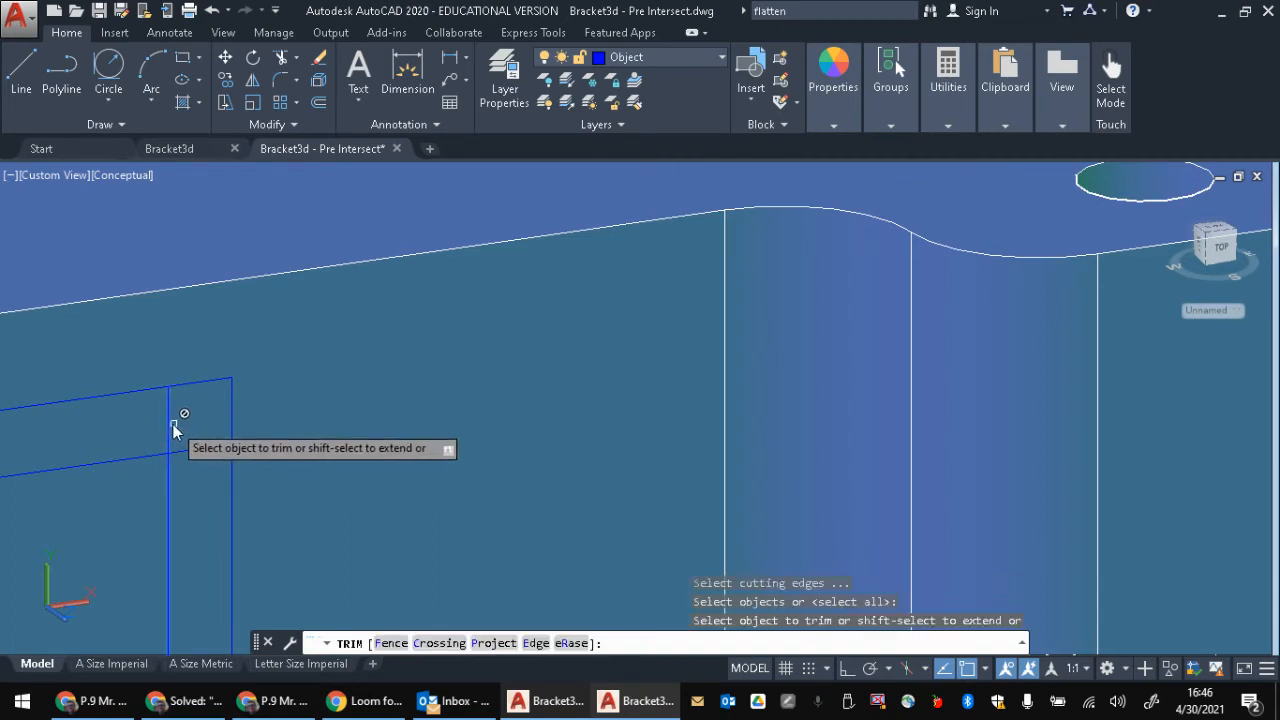
{"action": "left_click", "coordinate": [168, 421]}
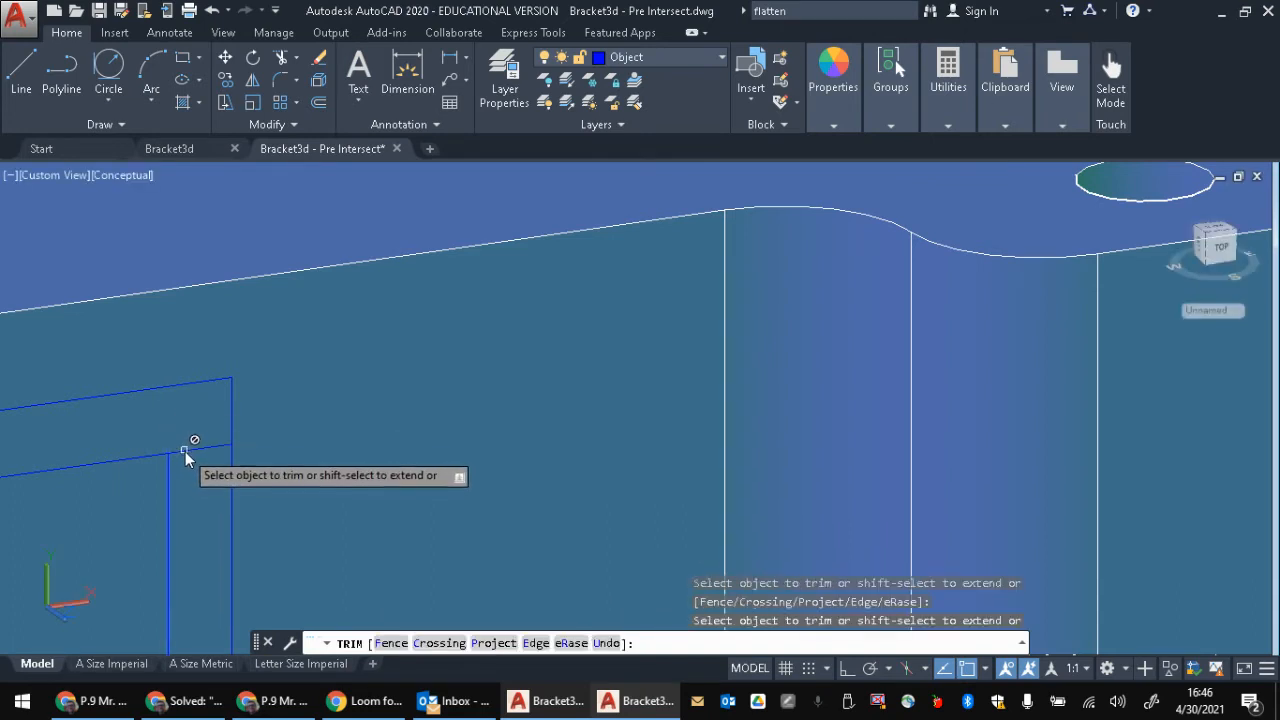
{"action": "left_click", "coordinate": [185, 452]}
{"action": "left_click", "coordinate": [196, 464]}
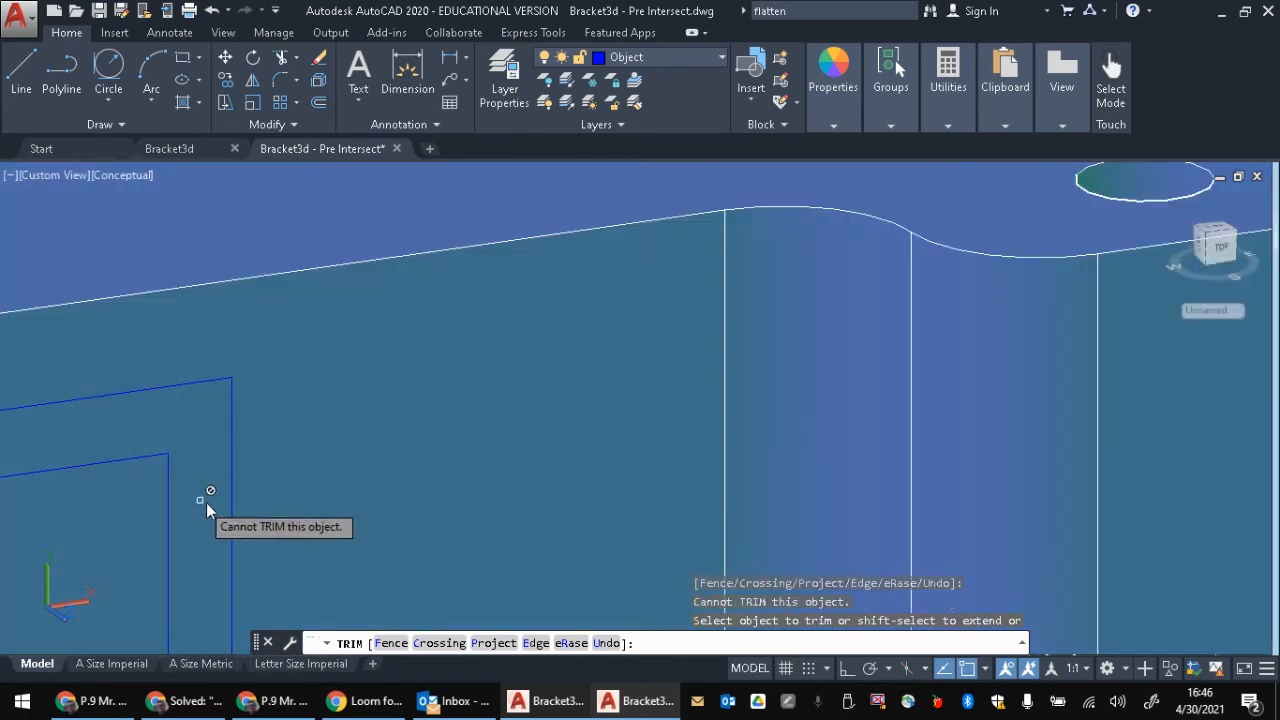
Step: Close the Z outline's open end at the upper horizontal leg with a short line joining the two endpoints
{"action": "scroll", "coordinate": [210, 510], "scroll_direction": "down", "scroll_amount": 5}
{"action": "scroll", "coordinate": [340, 518], "scroll_direction": "up", "scroll_amount": 5}
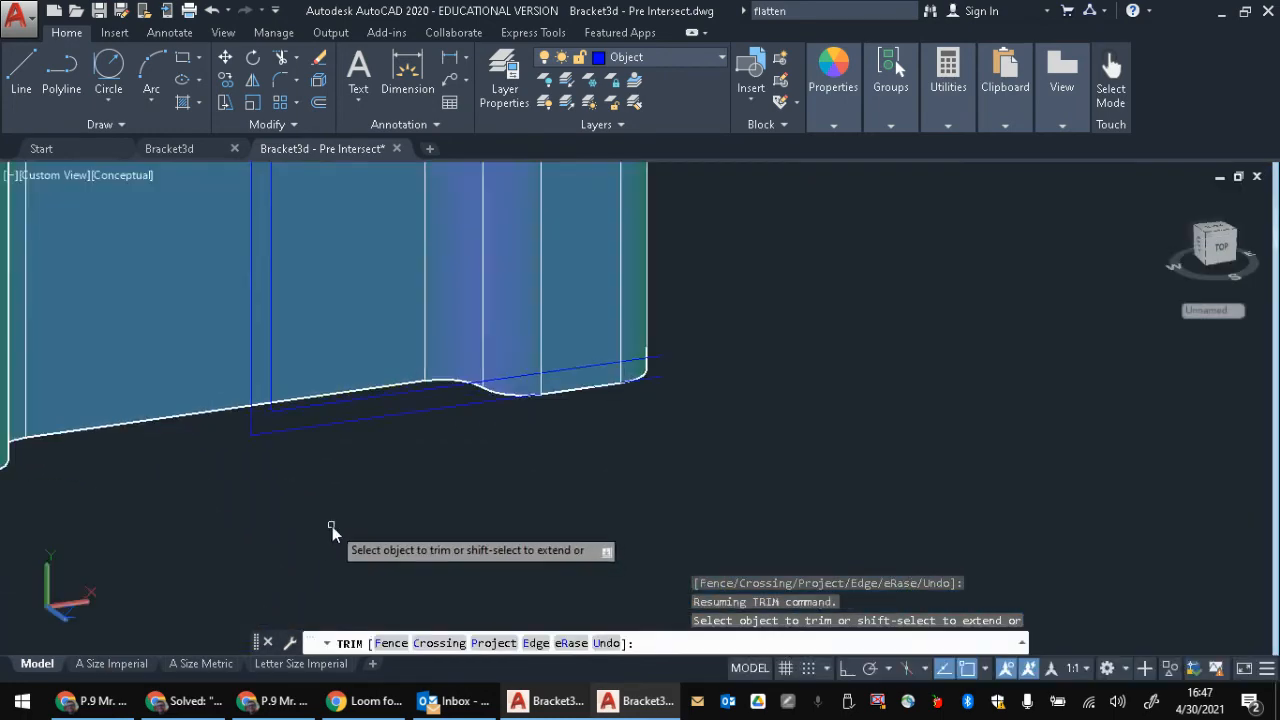
{"action": "scroll", "coordinate": [369, 455], "scroll_direction": "down", "scroll_amount": 8}
{"action": "scroll", "coordinate": [420, 458], "scroll_direction": "up", "scroll_amount": 6}
{"action": "middle_click_drag", "start_coordinate": [251, 390], "coordinate": [555, 438]}
{"action": "type", "text": "l"}
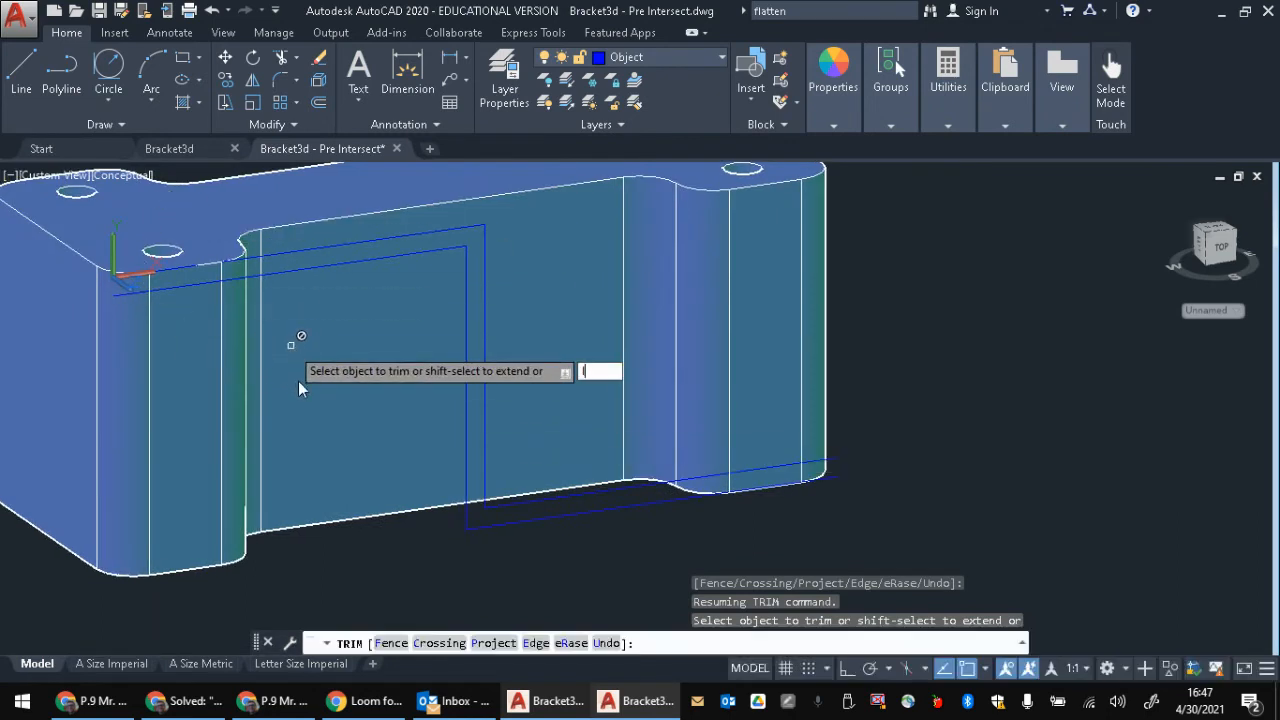
{"action": "key", "text": "Return"}
{"action": "scroll", "coordinate": [104, 303], "scroll_direction": "up", "scroll_amount": 2}
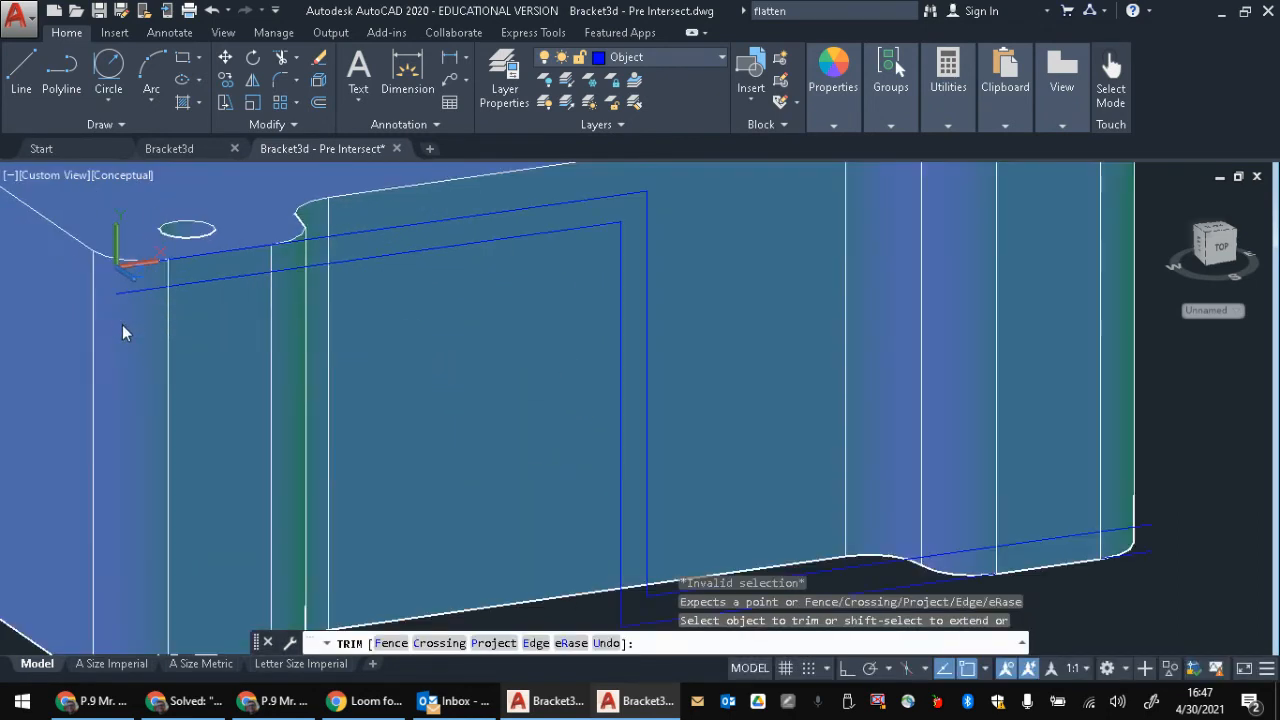
{"action": "middle_click_drag", "start_coordinate": [120, 318], "coordinate": [312, 335]}
{"action": "key", "text": "Escape"}
{"action": "key", "text": "Escape"}
{"action": "type", "text": "l"}
{"action": "key", "text": "Return"}
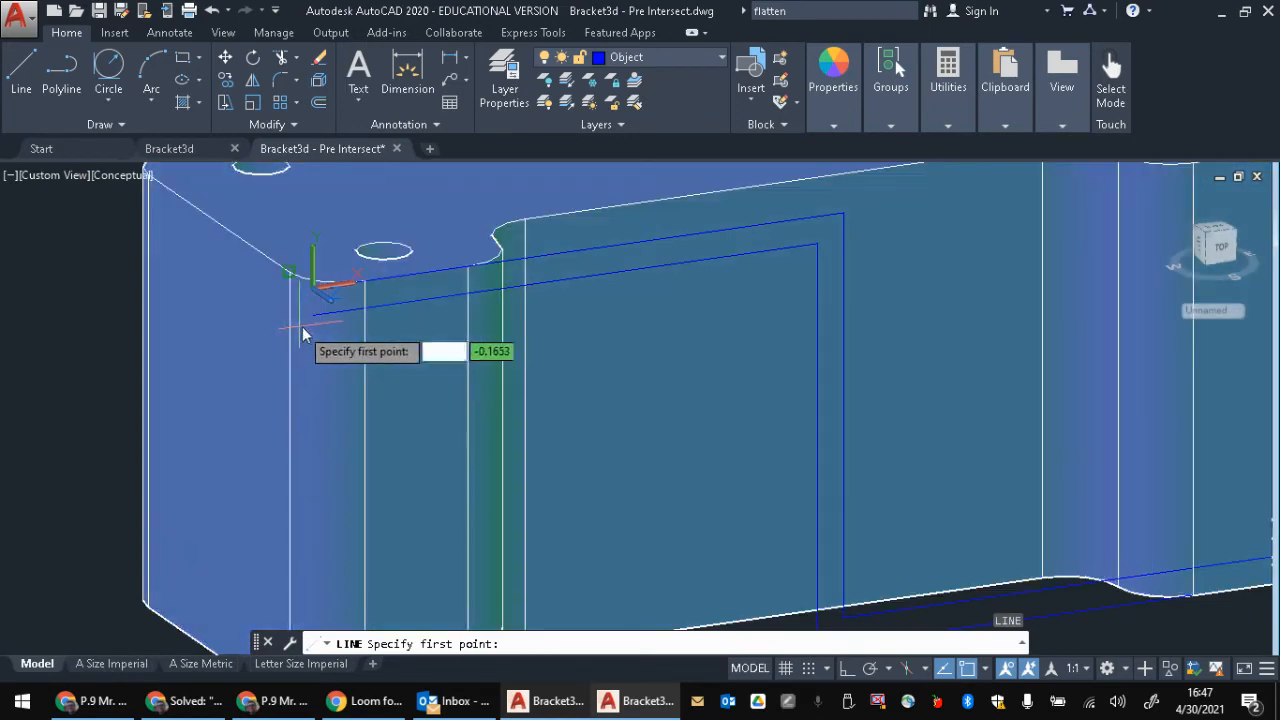
{"action": "left_click", "coordinate": [313, 302]}
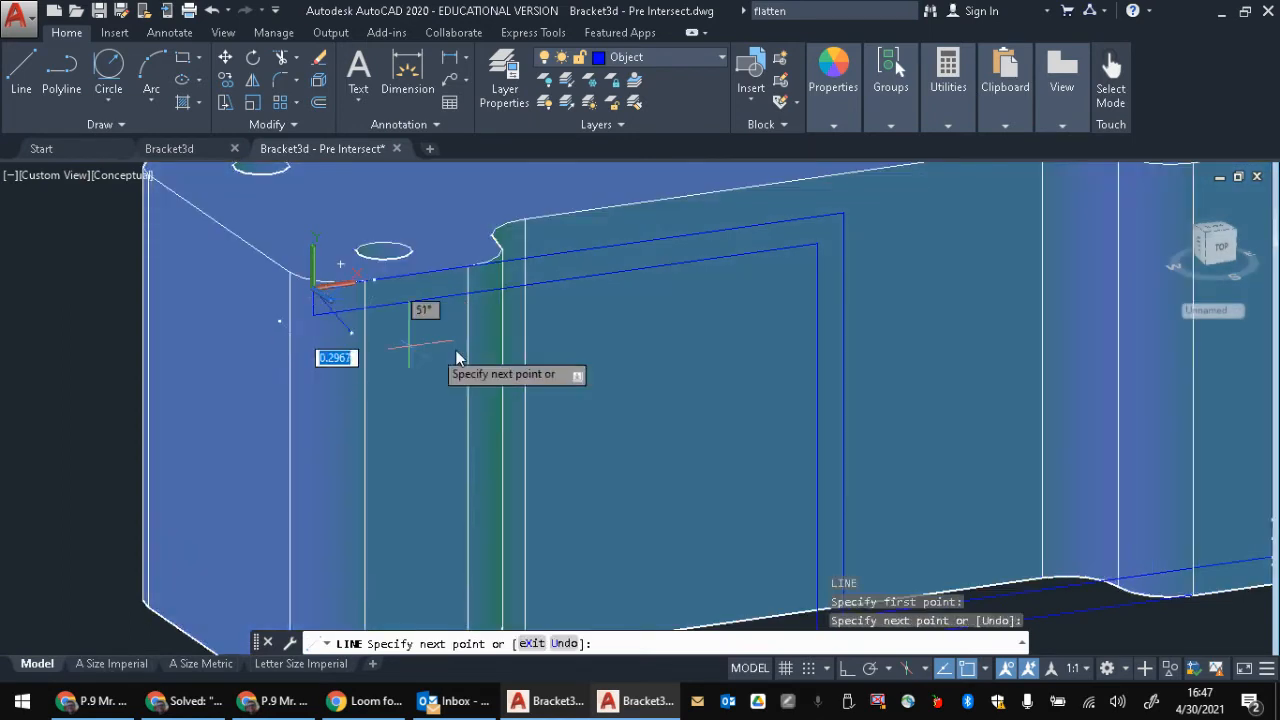
{"action": "middle_click_drag", "start_coordinate": [615, 392], "coordinate": [290, 200]}
{"action": "key", "text": "Return"}
Step: Close the Z outline's open end at the lower horizontal leg with a short line joining the two endpoints
{"action": "type", "text": "l"}
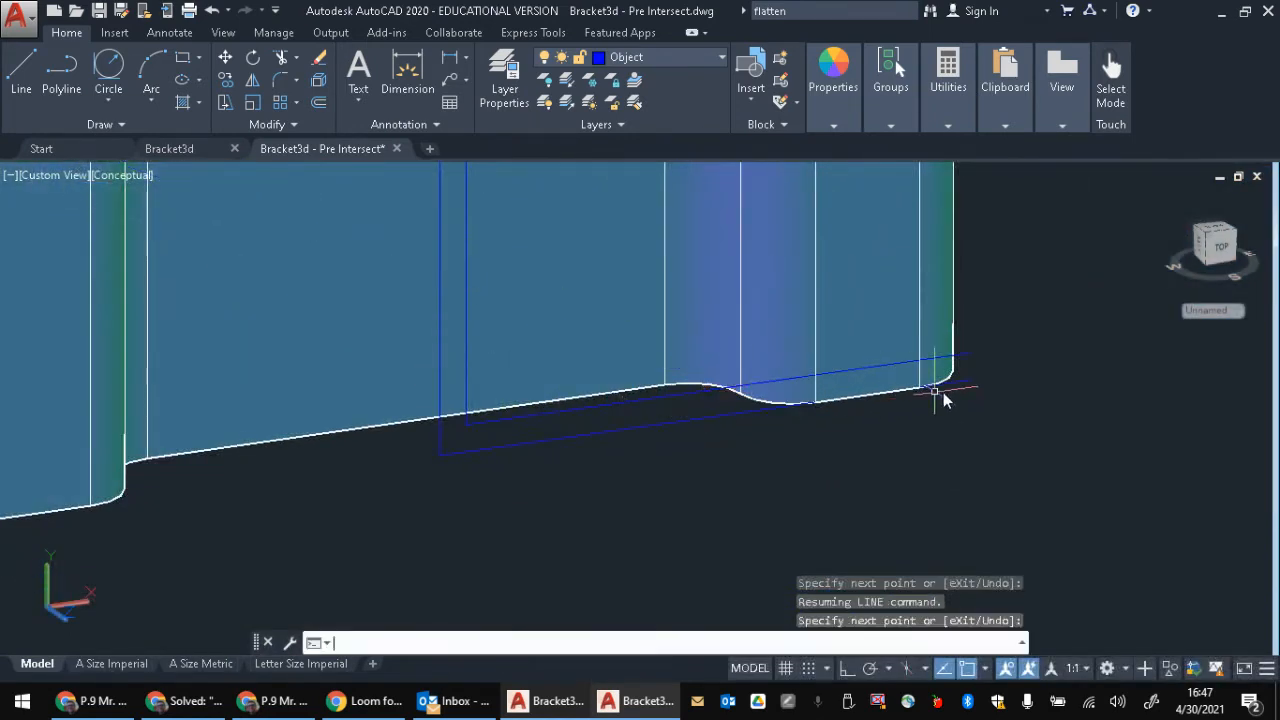
{"action": "key", "text": "Return"}
{"action": "left_click", "coordinate": [972, 356]}
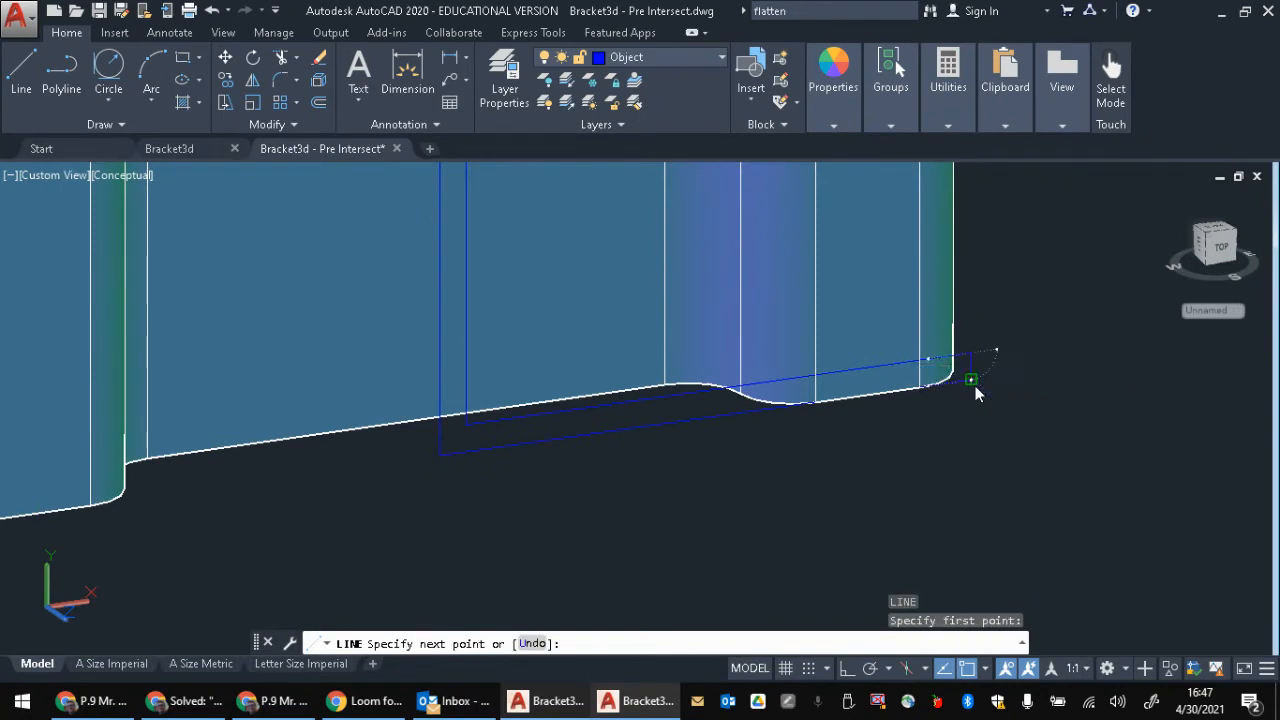
{"action": "left_click", "coordinate": [977, 390]}
{"action": "key", "text": "Return"}
Step: Fillet the outer upper corner of the Z outline with a 0.25 radius
{"action": "scroll", "coordinate": [944, 363], "scroll_direction": "down", "scroll_amount": 5}
{"action": "middle_click_drag", "start_coordinate": [944, 363], "coordinate": [823, 346], "text": "shift"}
{"action": "key", "text": "Return"}
{"action": "type", "text": "fille"}
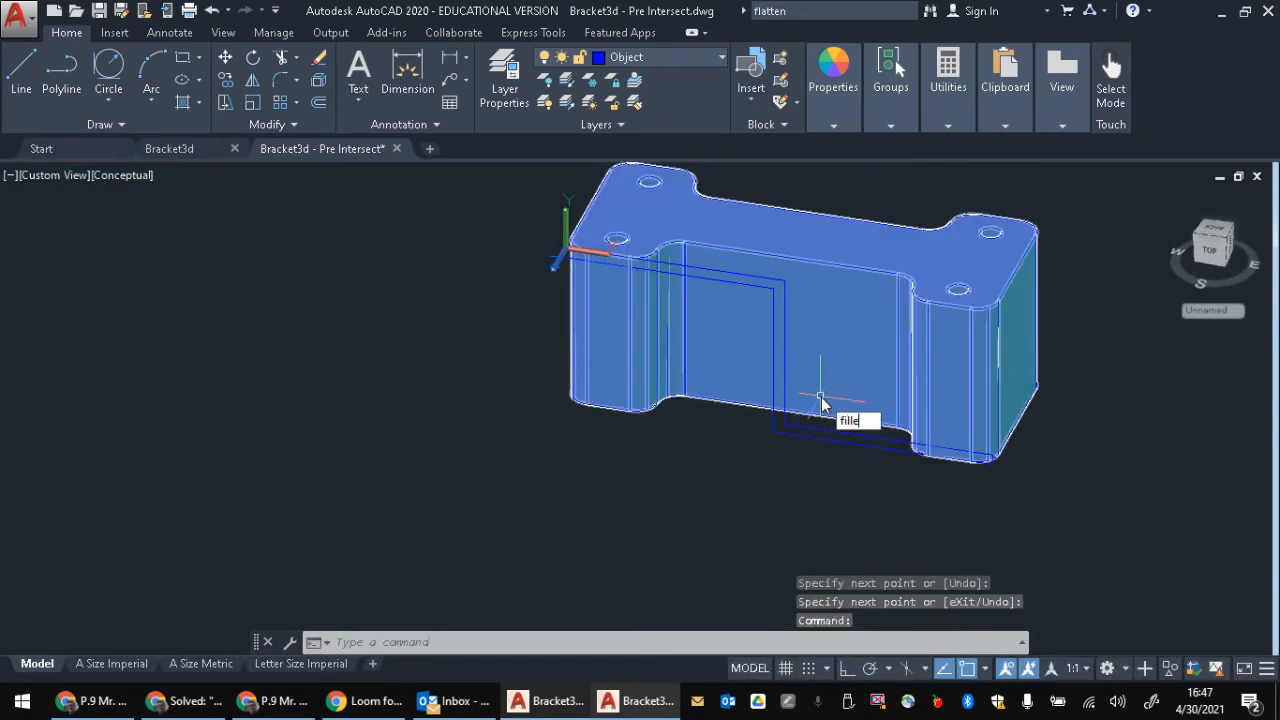
{"action": "type", "text": "t"}
{"action": "key", "text": "Return"}
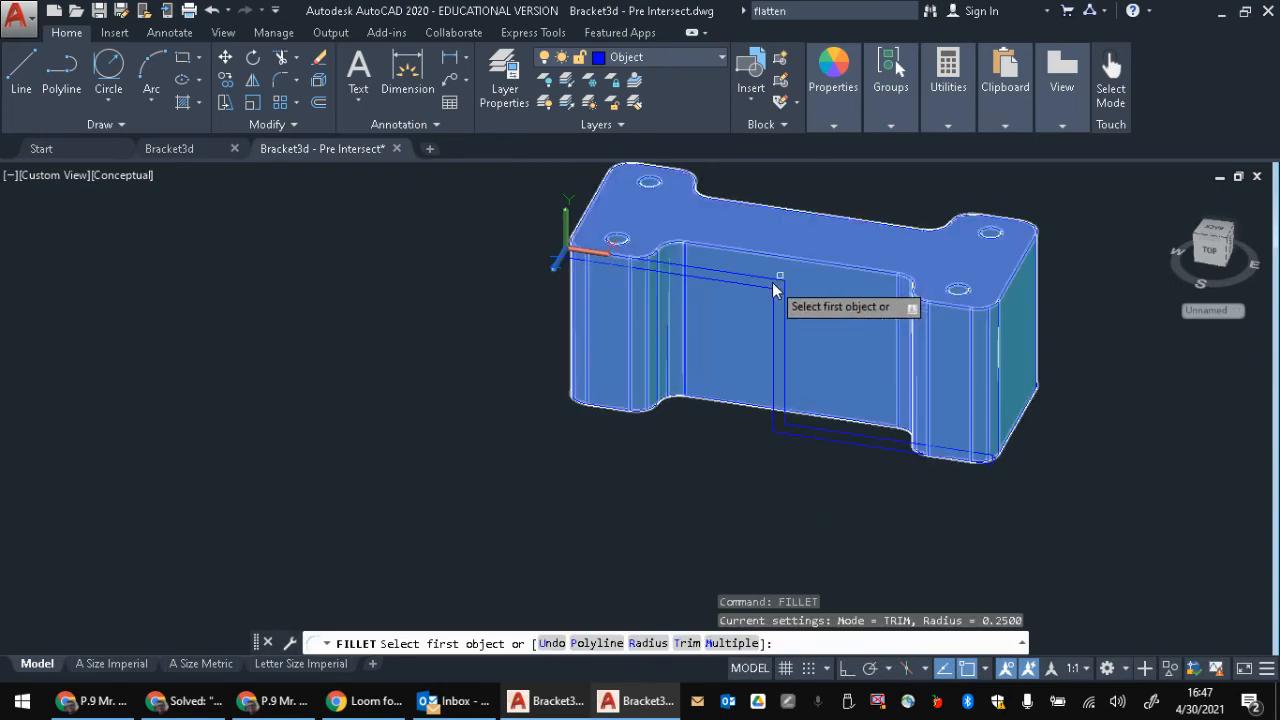
{"action": "type", "text": "r"}
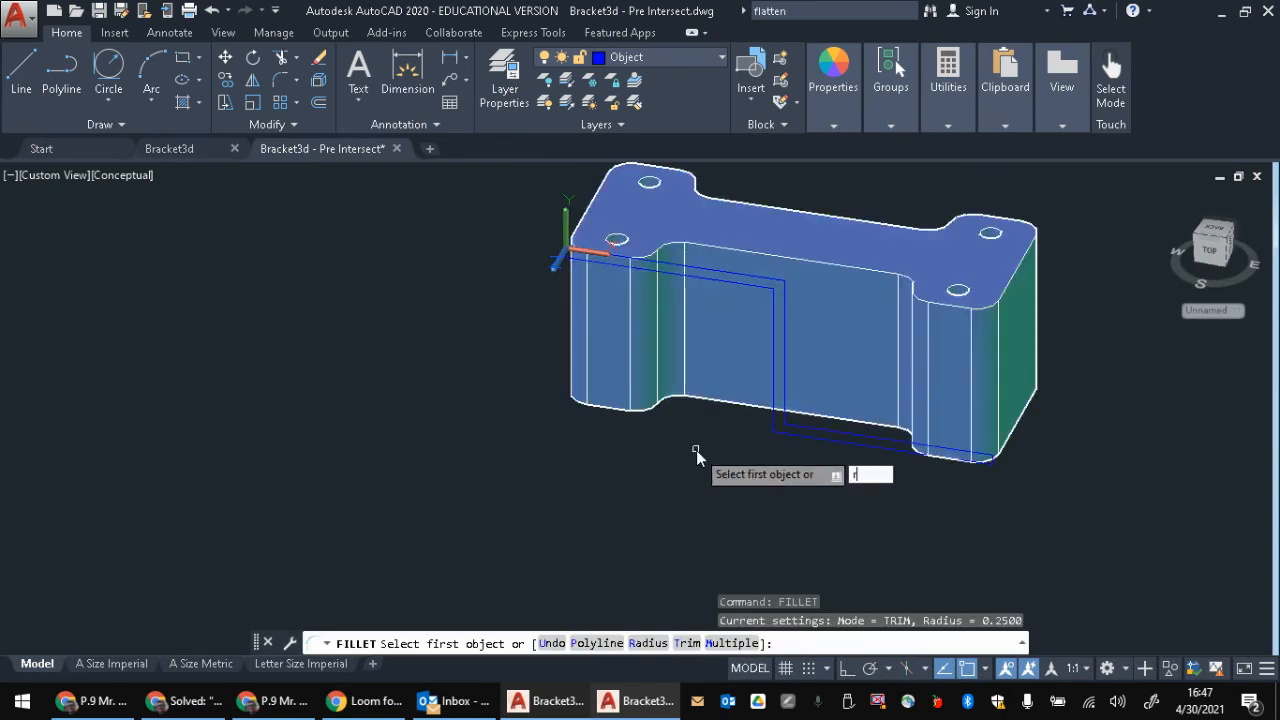
{"action": "key", "text": "Return"}
{"action": "key", "text": "Return"}
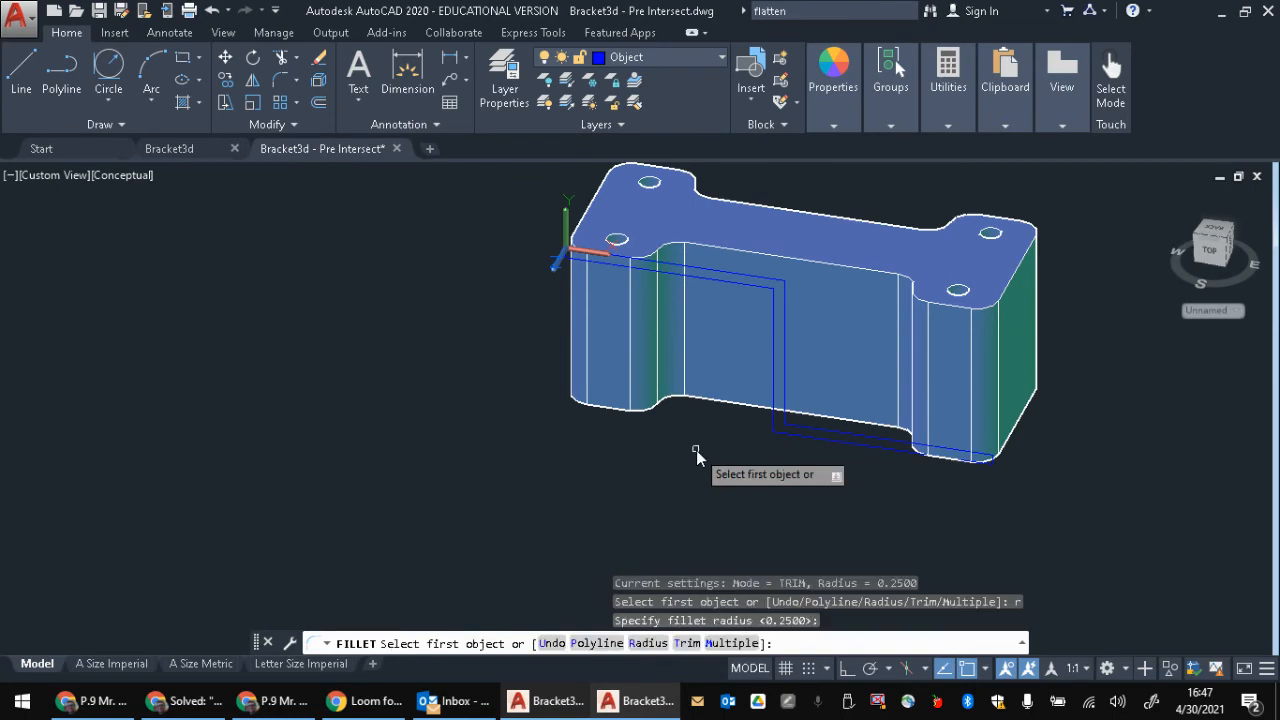
{"action": "scroll", "coordinate": [869, 319], "scroll_direction": "up", "scroll_amount": 3}
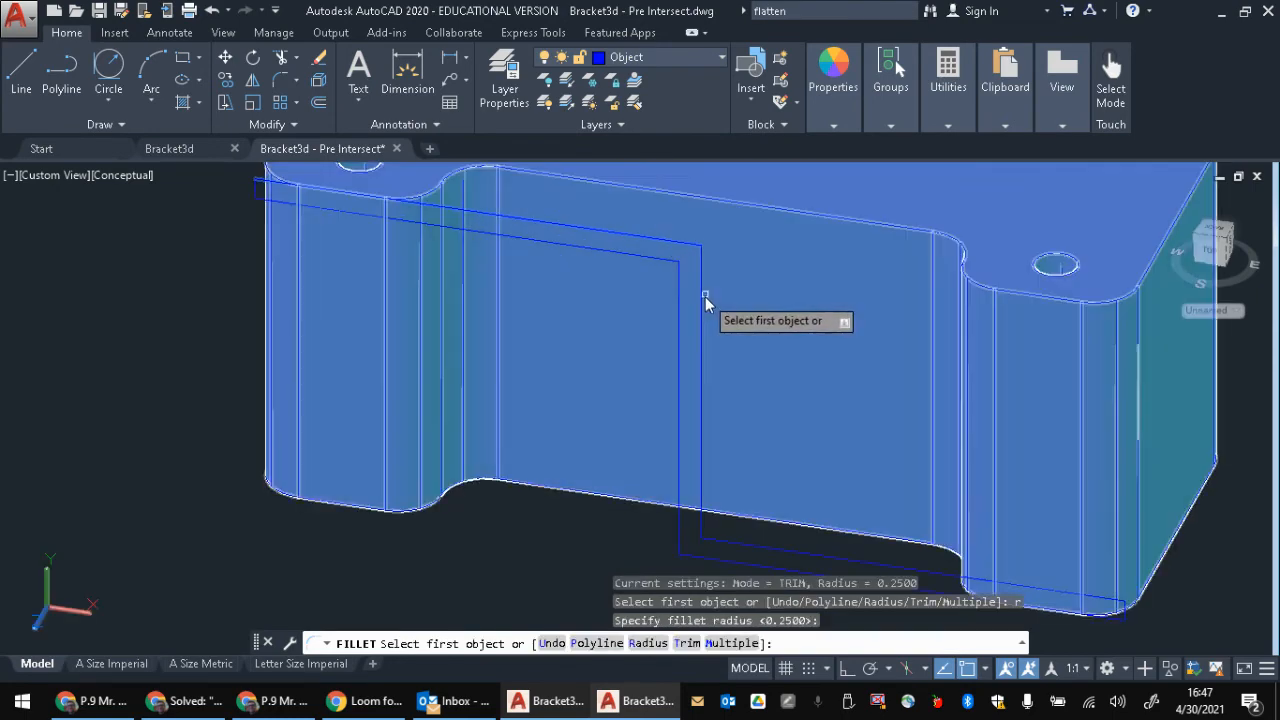
{"action": "left_click", "coordinate": [702, 296]}
{"action": "left_click", "coordinate": [699, 350]}
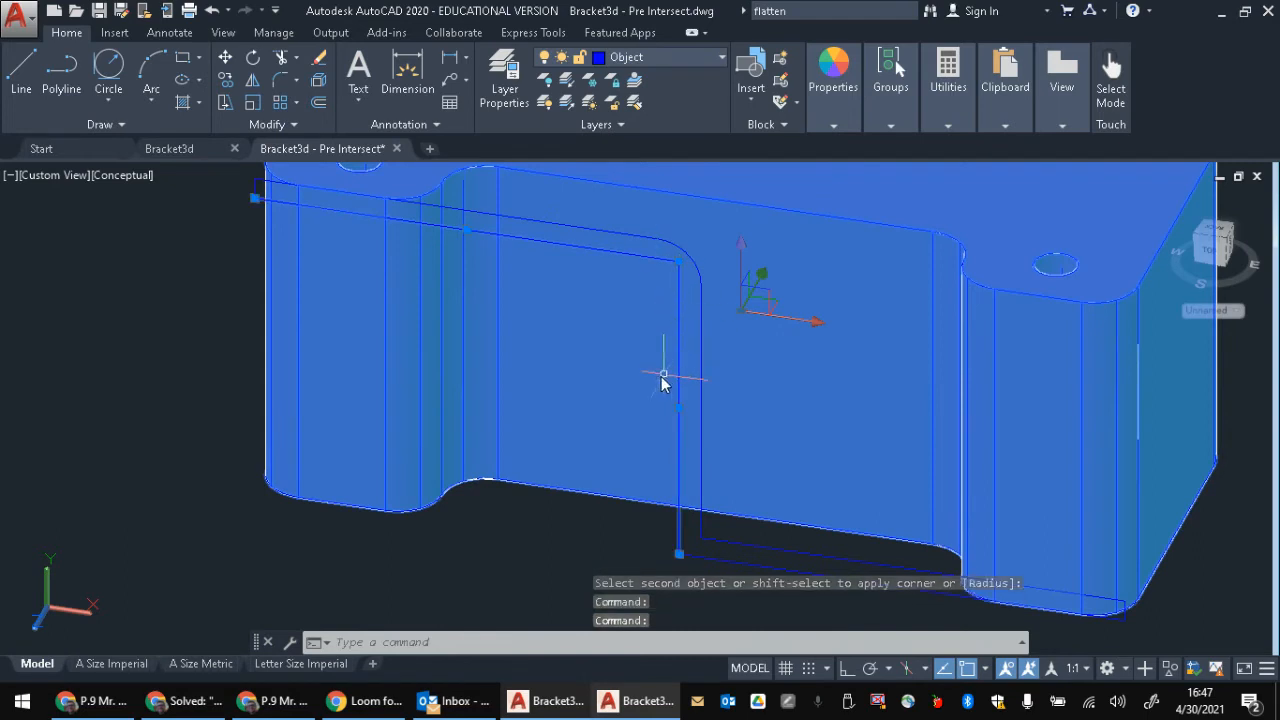
{"action": "key", "text": "Escape"}
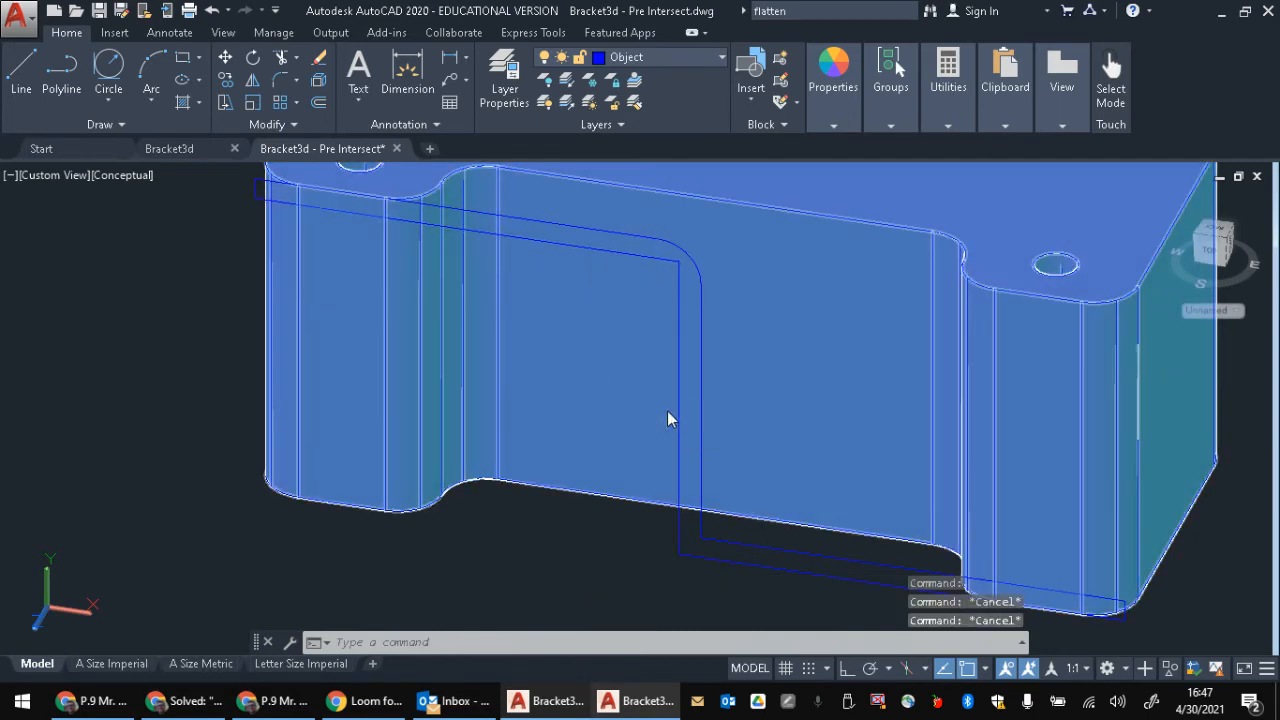
Step: Restart Fillet with the Multiple option and round the inner upper corner of the Z outline with the 0.25 radius
{"action": "key", "text": "Return"}
{"action": "type", "text": "m"}
{"action": "key", "text": "Return"}
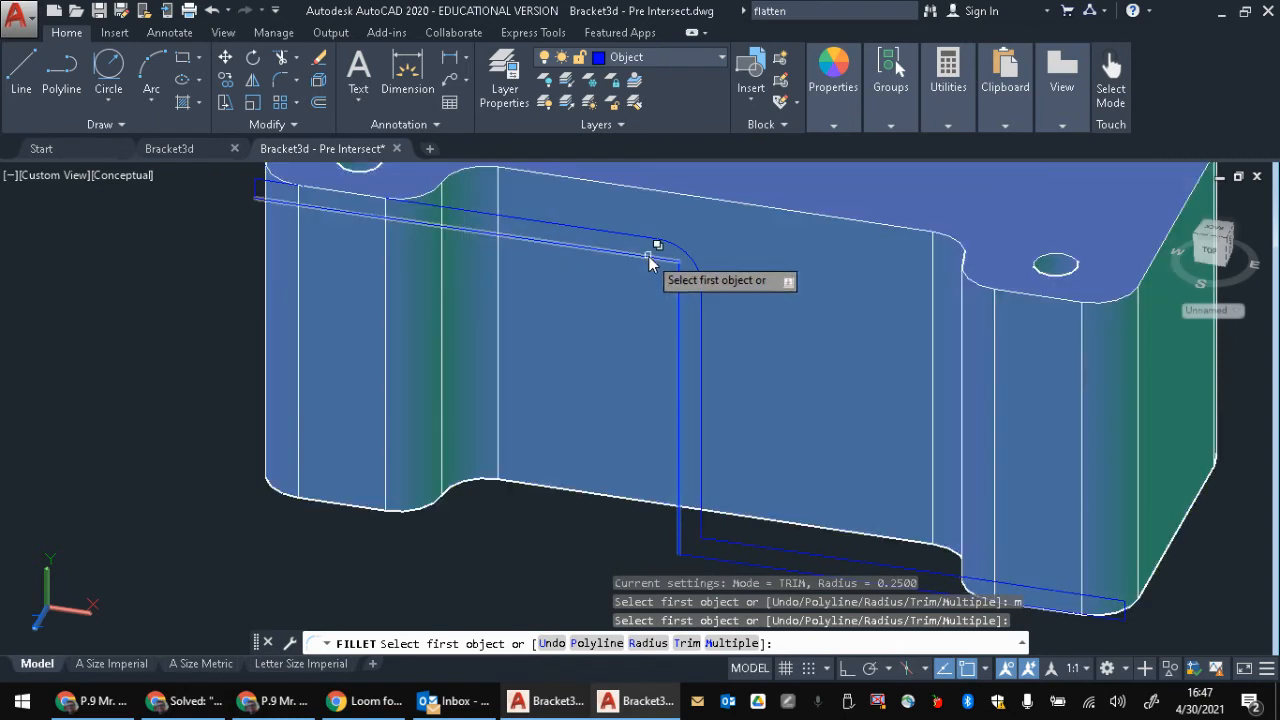
{"action": "left_click", "coordinate": [653, 255]}
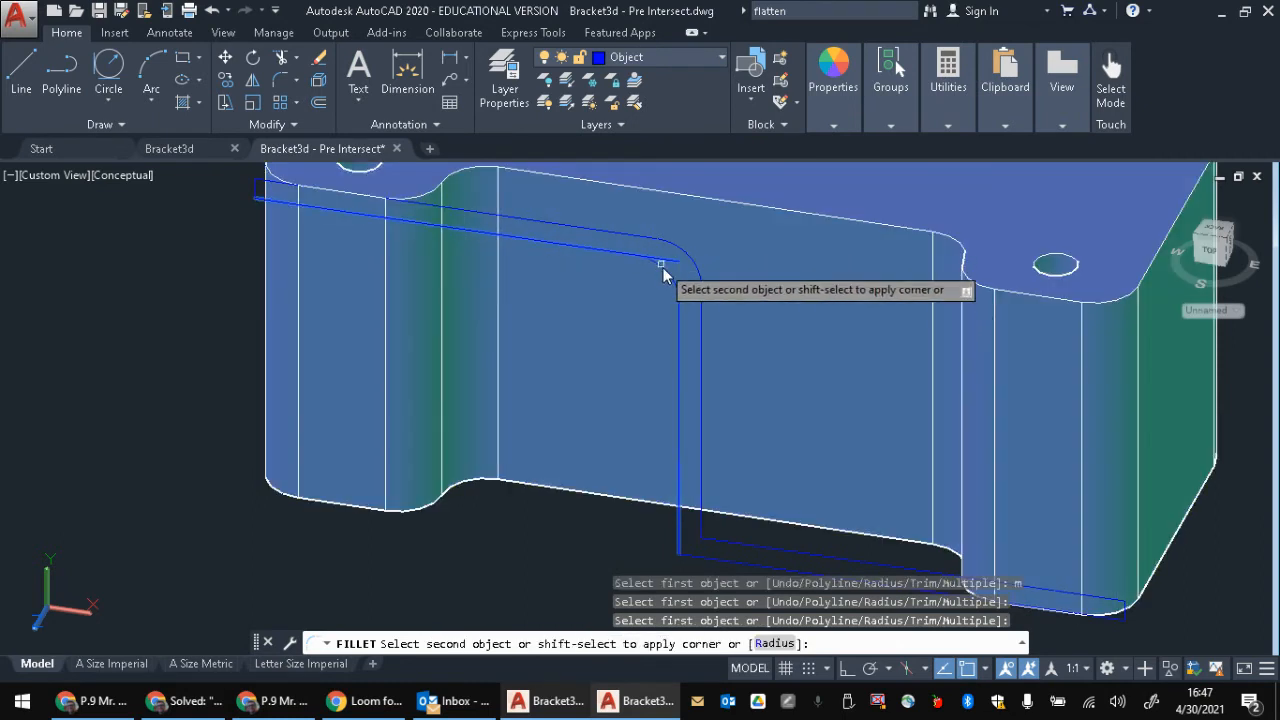
{"action": "left_click", "coordinate": [668, 262]}
Step: Fillet the inner and outer lower corners of the Z outline with the 0.25 radius and end the Fillet command
{"action": "middle_click_drag", "start_coordinate": [674, 271], "coordinate": [706, 217]}
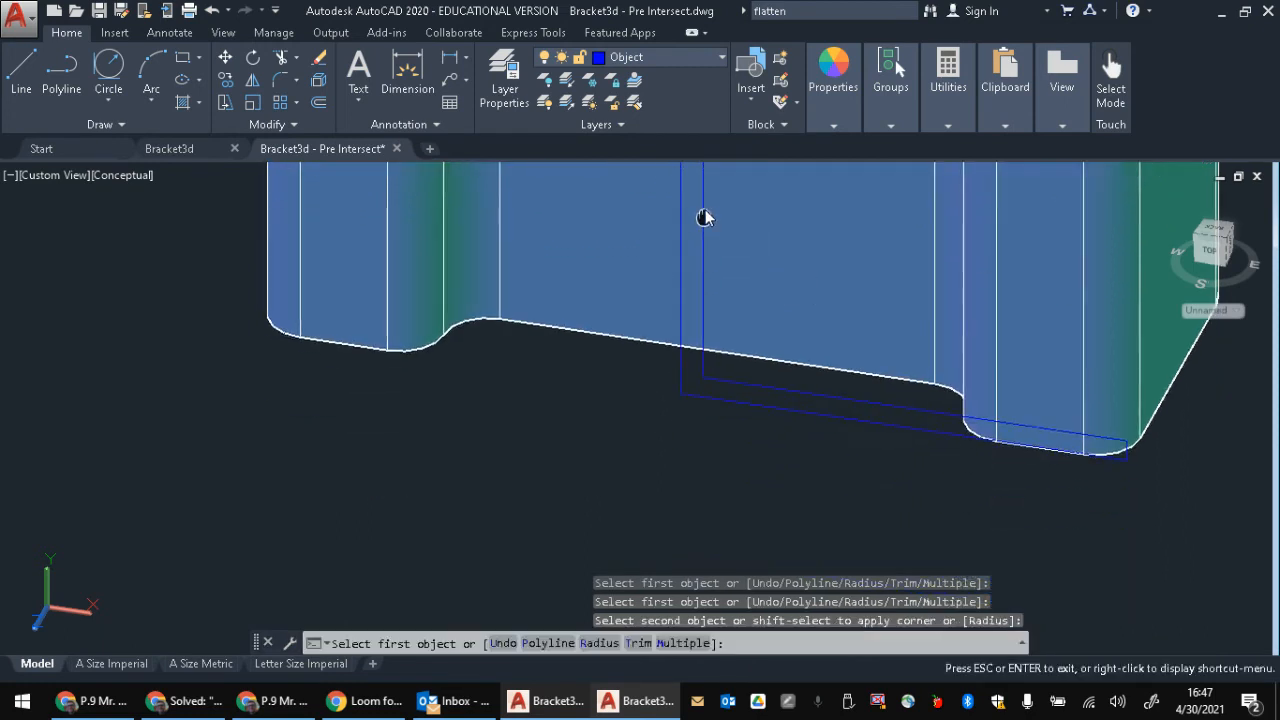
{"action": "left_click", "coordinate": [707, 367]}
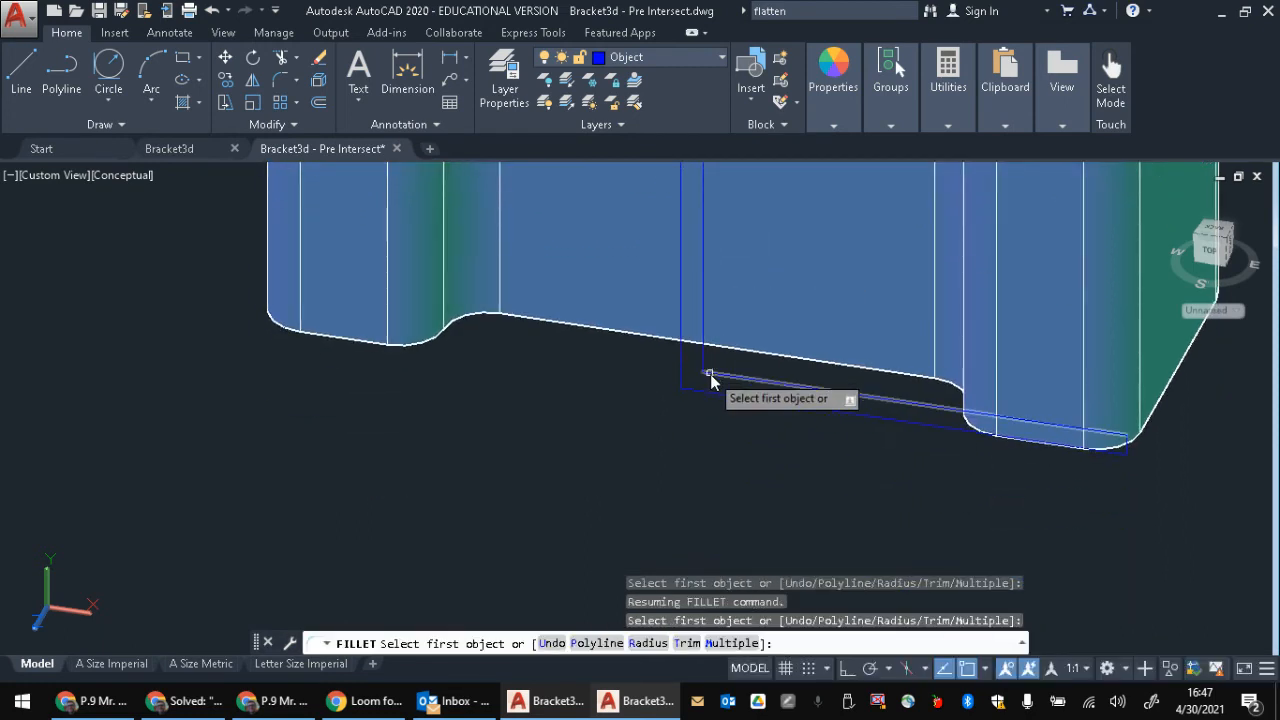
{"action": "left_click", "coordinate": [707, 366]}
{"action": "left_click", "coordinate": [705, 365]}
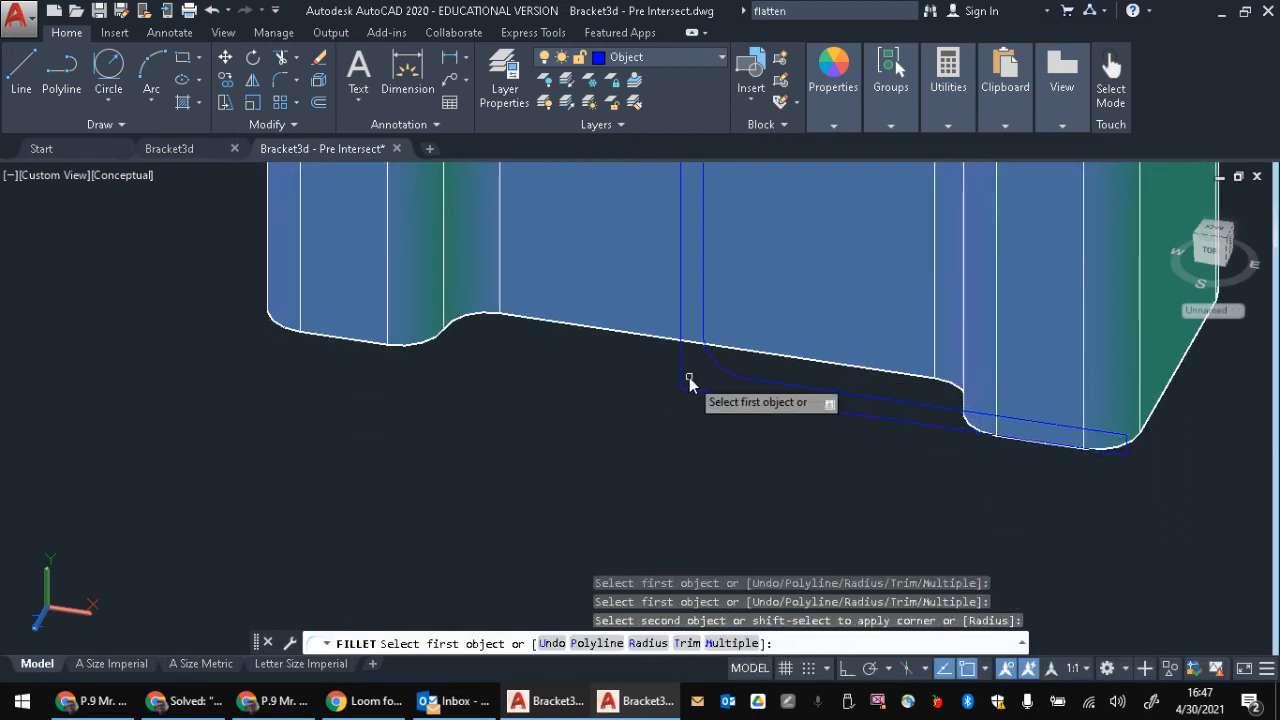
{"action": "left_click", "coordinate": [681, 378]}
{"action": "left_click", "coordinate": [670, 366]}
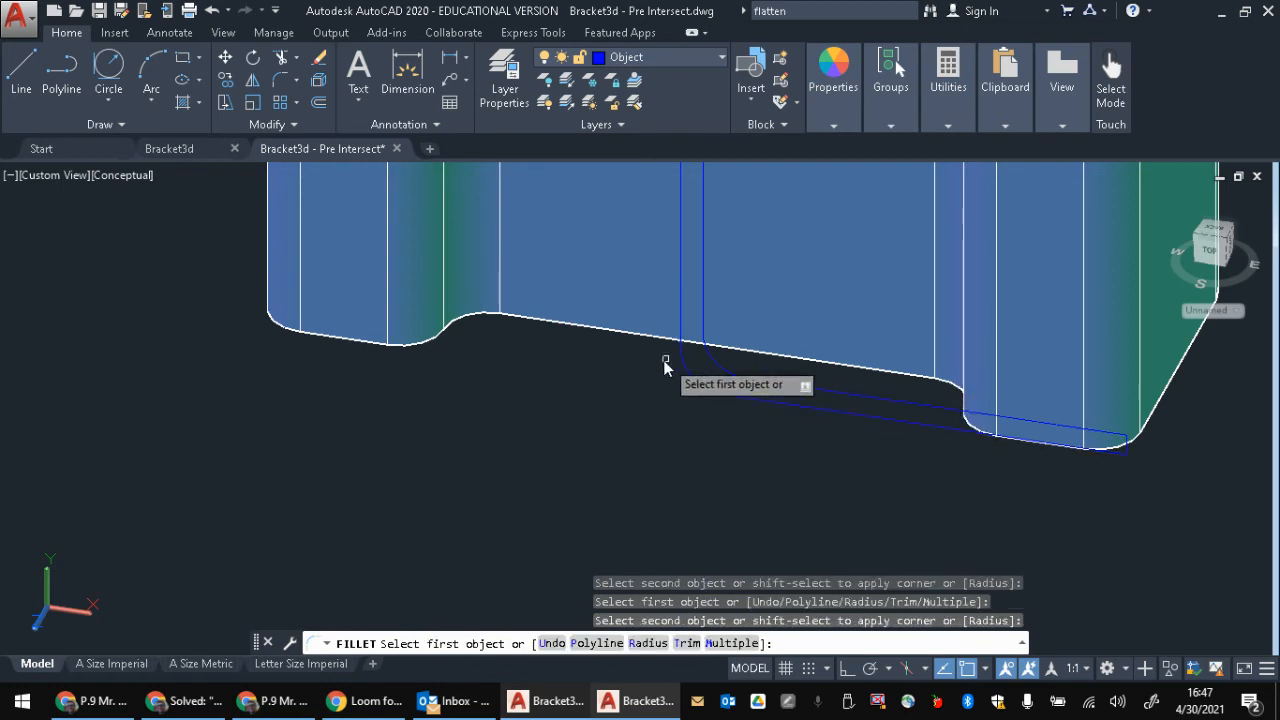
{"action": "scroll", "coordinate": [639, 356], "scroll_direction": "down", "scroll_amount": 5}
{"action": "scroll", "coordinate": [620, 435], "scroll_direction": "up", "scroll_amount": 5}
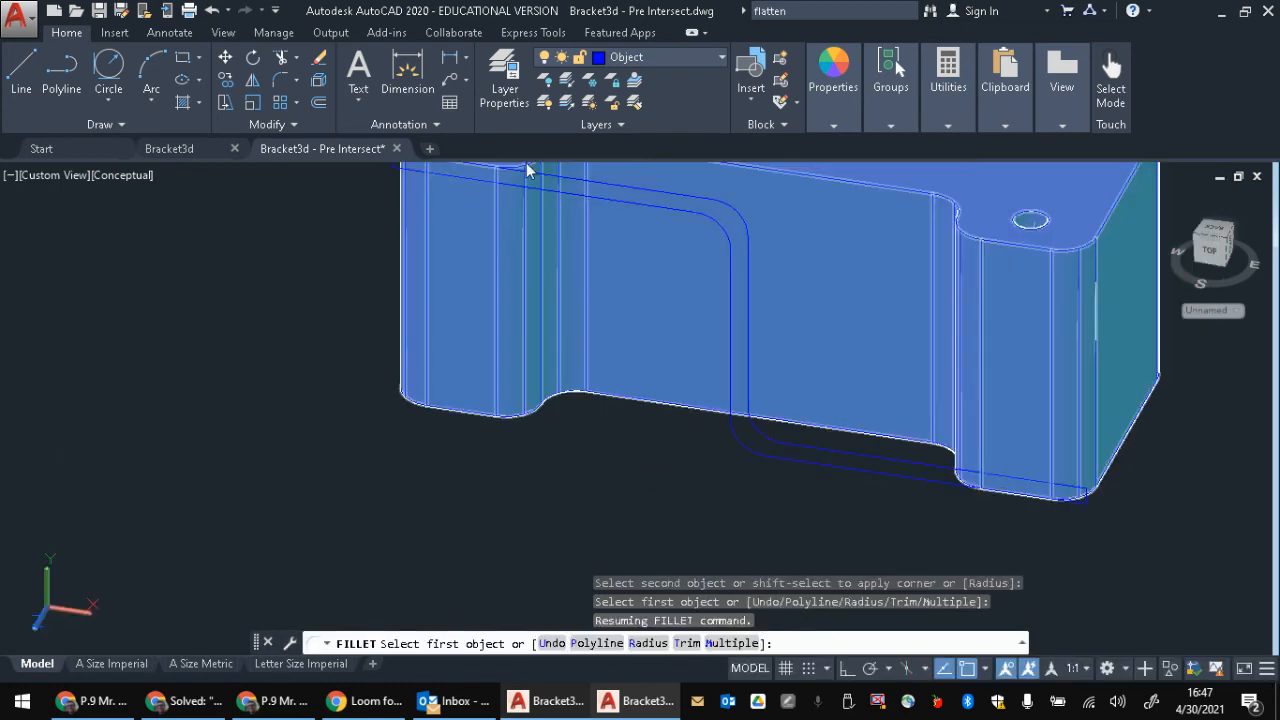
{"action": "scroll", "coordinate": [659, 292], "scroll_direction": "down", "scroll_amount": 5}
{"action": "middle_click_drag", "start_coordinate": [664, 342], "coordinate": [623, 434], "text": "shift"}
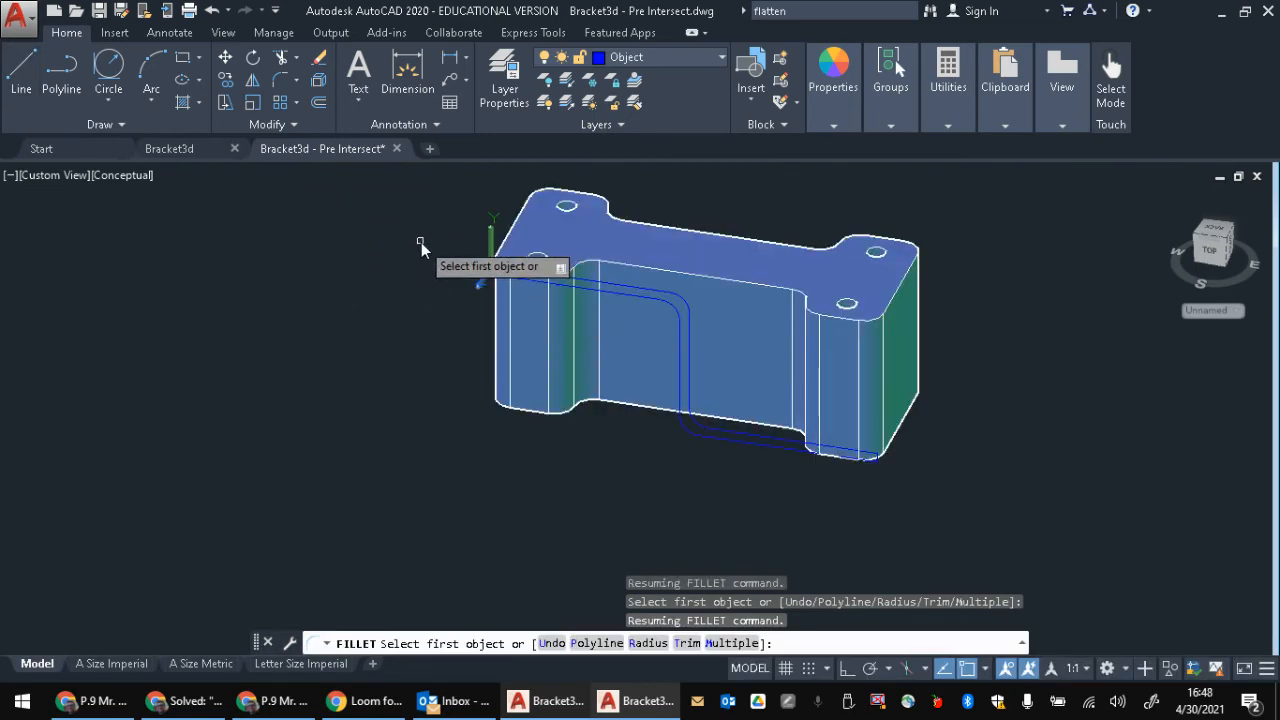
{"action": "key", "text": "Escape"}
{"action": "key", "text": "Escape"}
{"action": "key", "text": "Escape"}
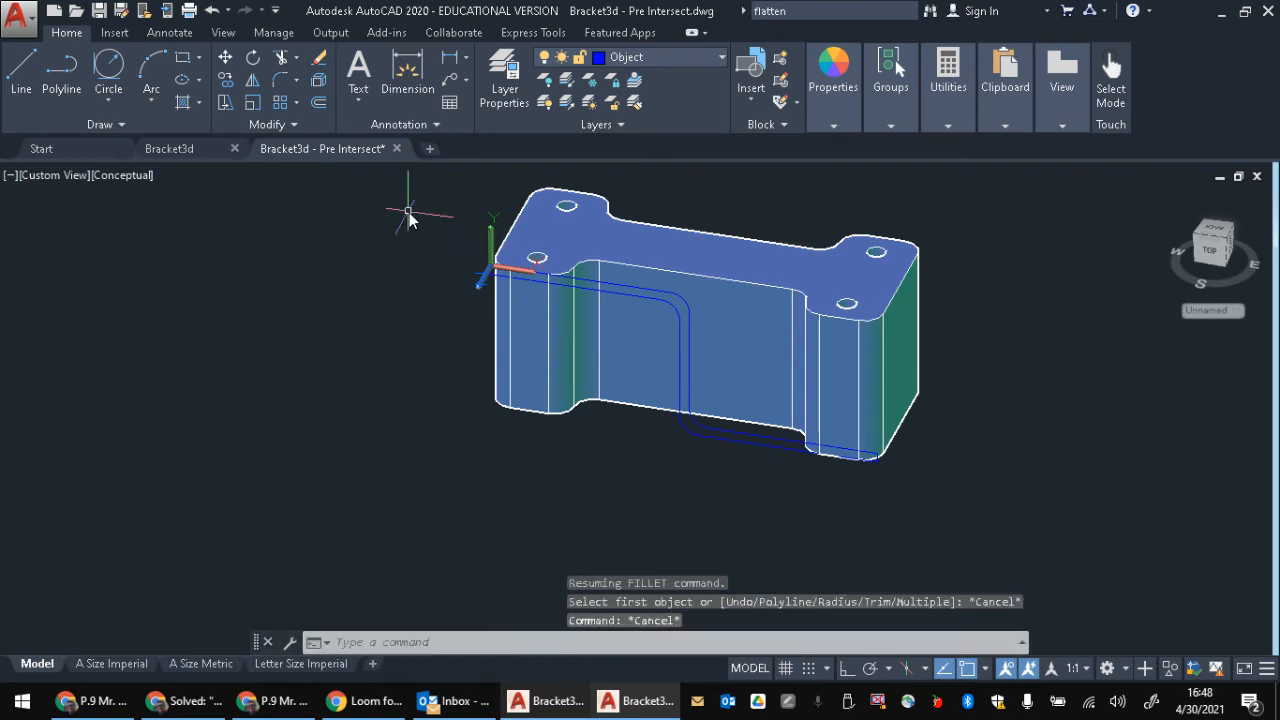
Step: Join all lines and arcs of the Z outline into a single polyline and select it
{"action": "left_click", "coordinate": [400, 217]}
{"action": "left_click", "coordinate": [912, 540]}
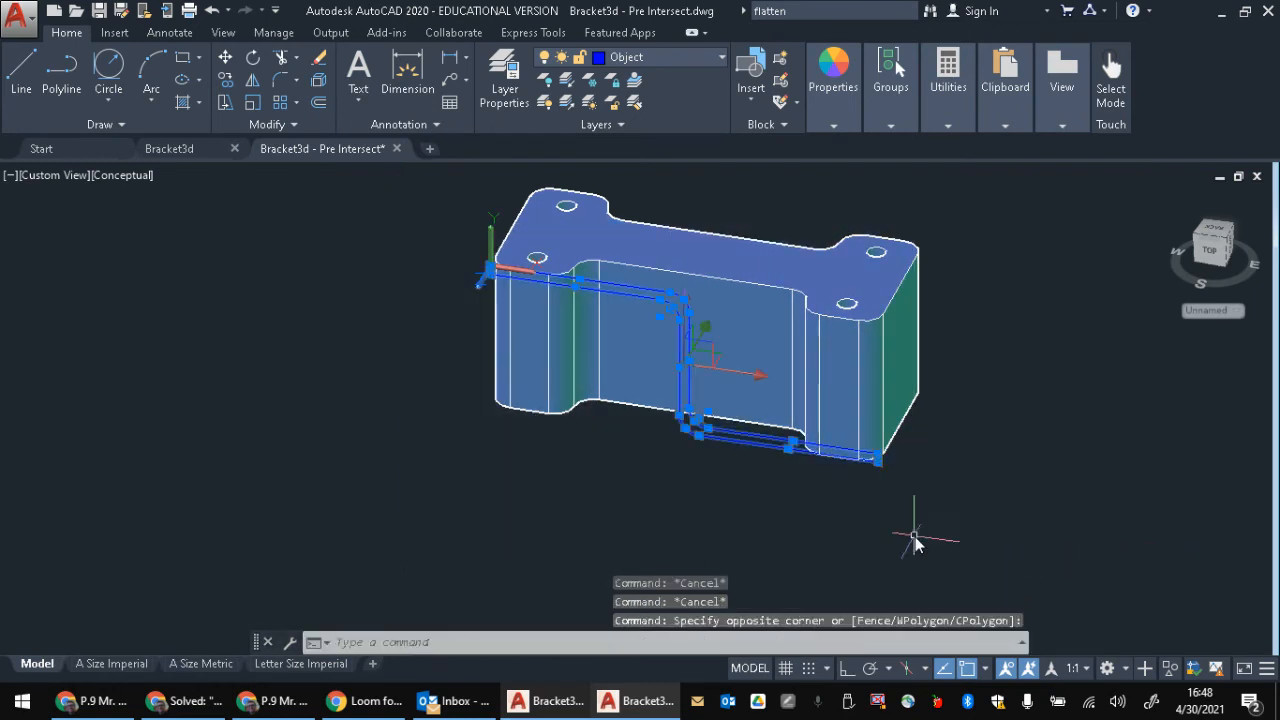
{"action": "type", "text": "join"}
{"action": "key", "text": "Return"}
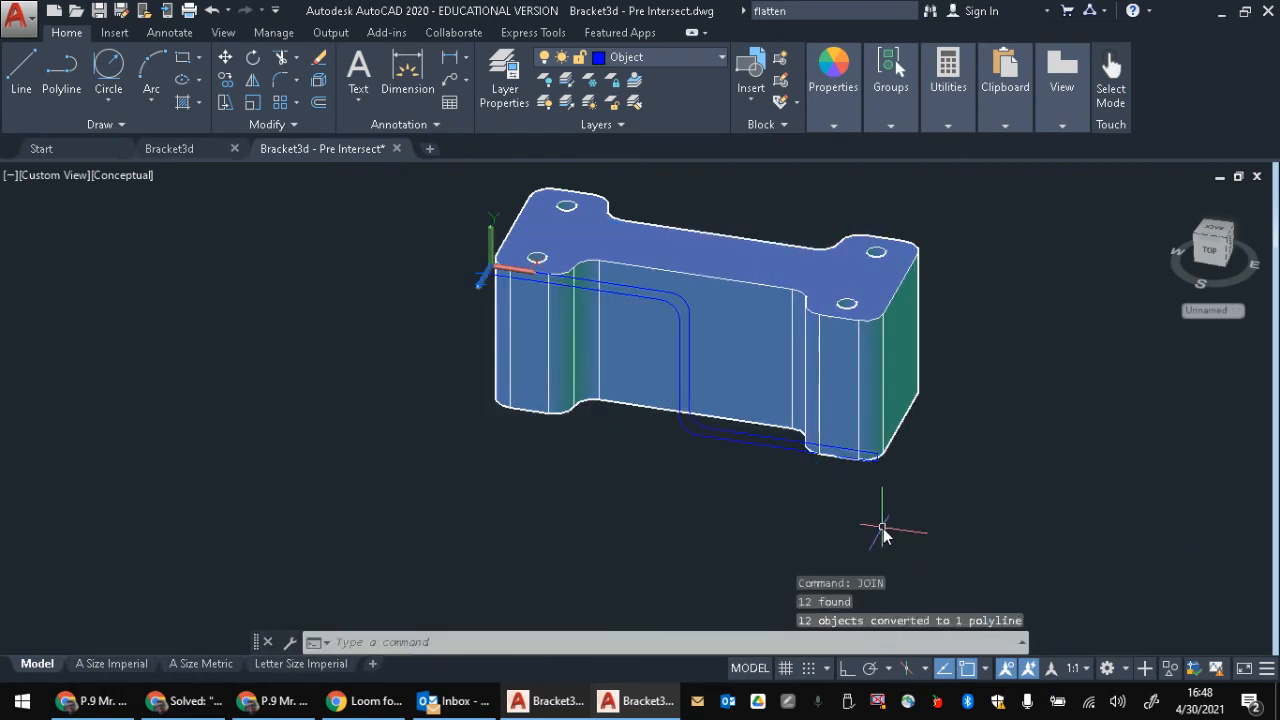
{"action": "left_click", "coordinate": [795, 449]}
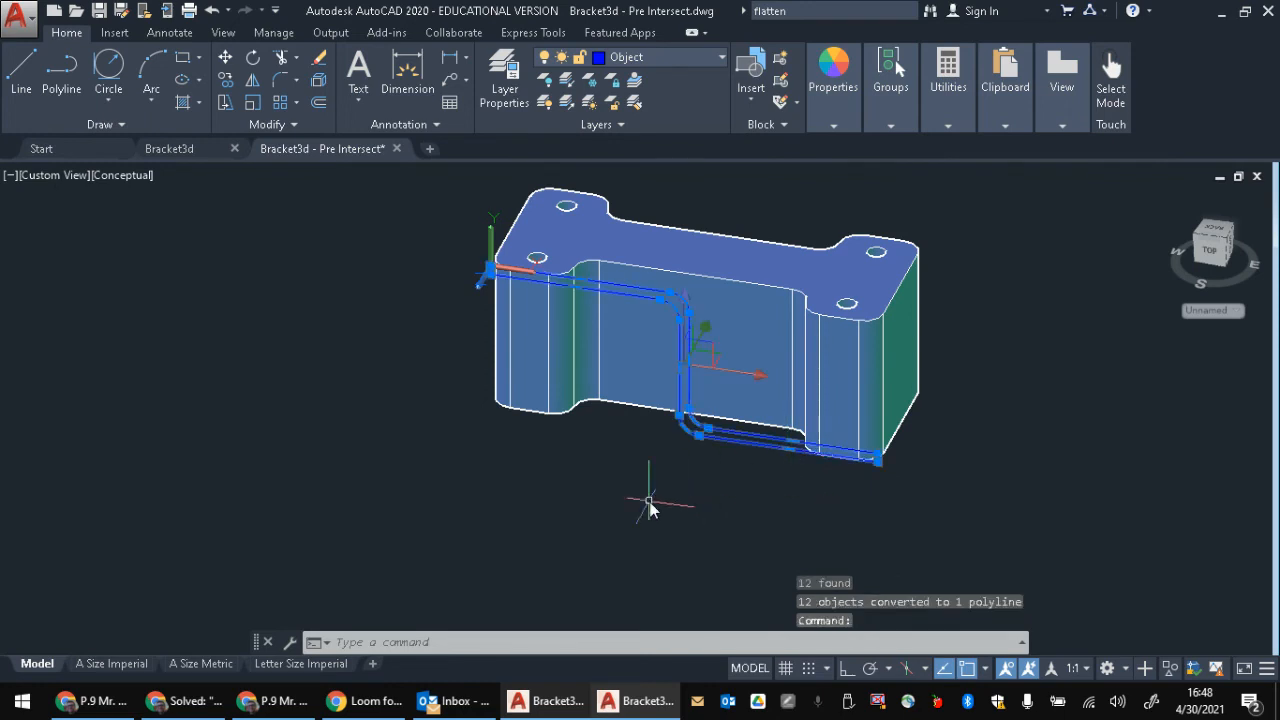
Step: Extrude the Z-shaped polyline backward through the full depth of the block, ending beyond its rear side
{"action": "type", "text": "extrude"}
{"action": "key", "text": "Return"}
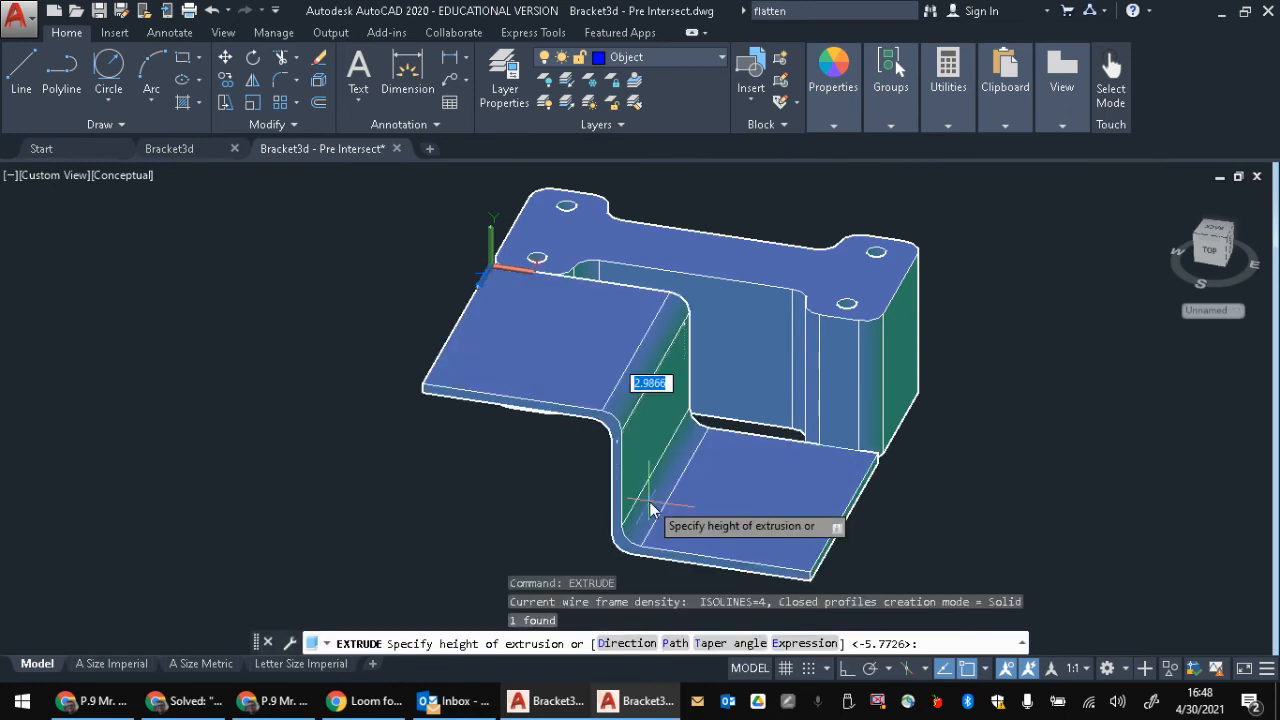
{"action": "left_click", "coordinate": [890, 380]}
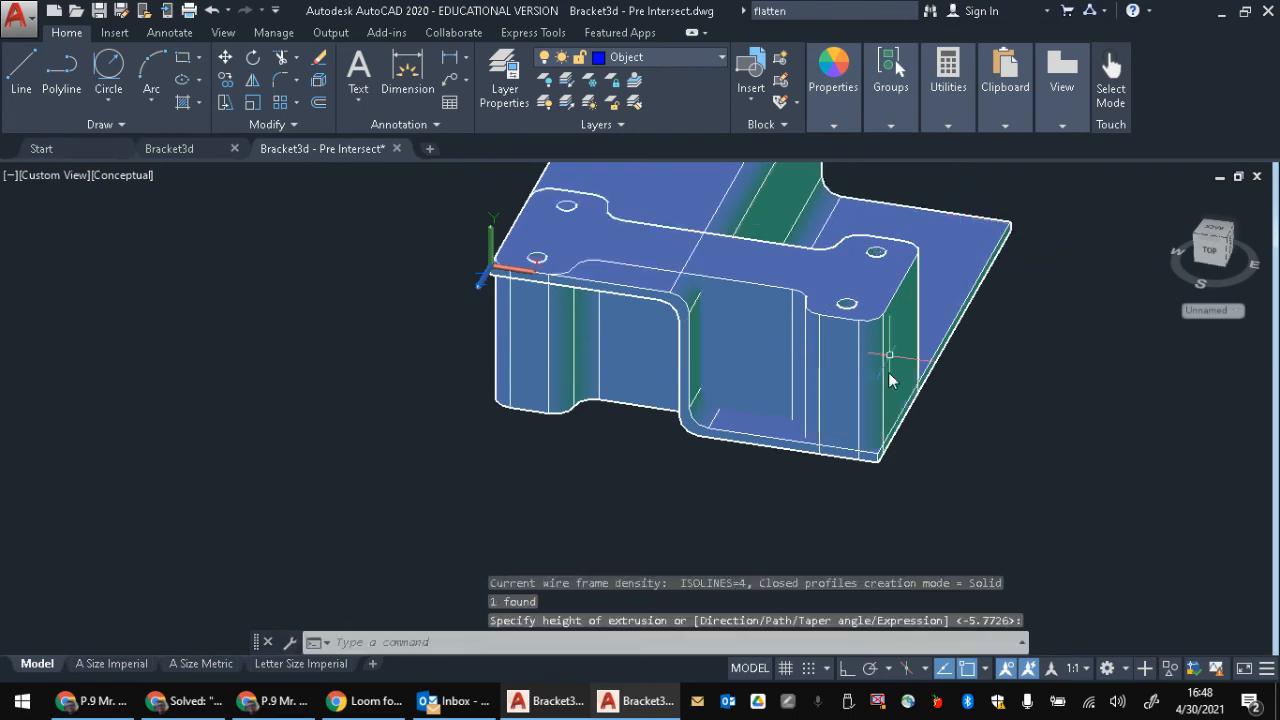
Step: Intersect the extruded Z profile with the block to form the bracket solid
{"action": "middle_click_drag", "start_coordinate": [1004, 359], "coordinate": [900, 355], "text": "shift"}
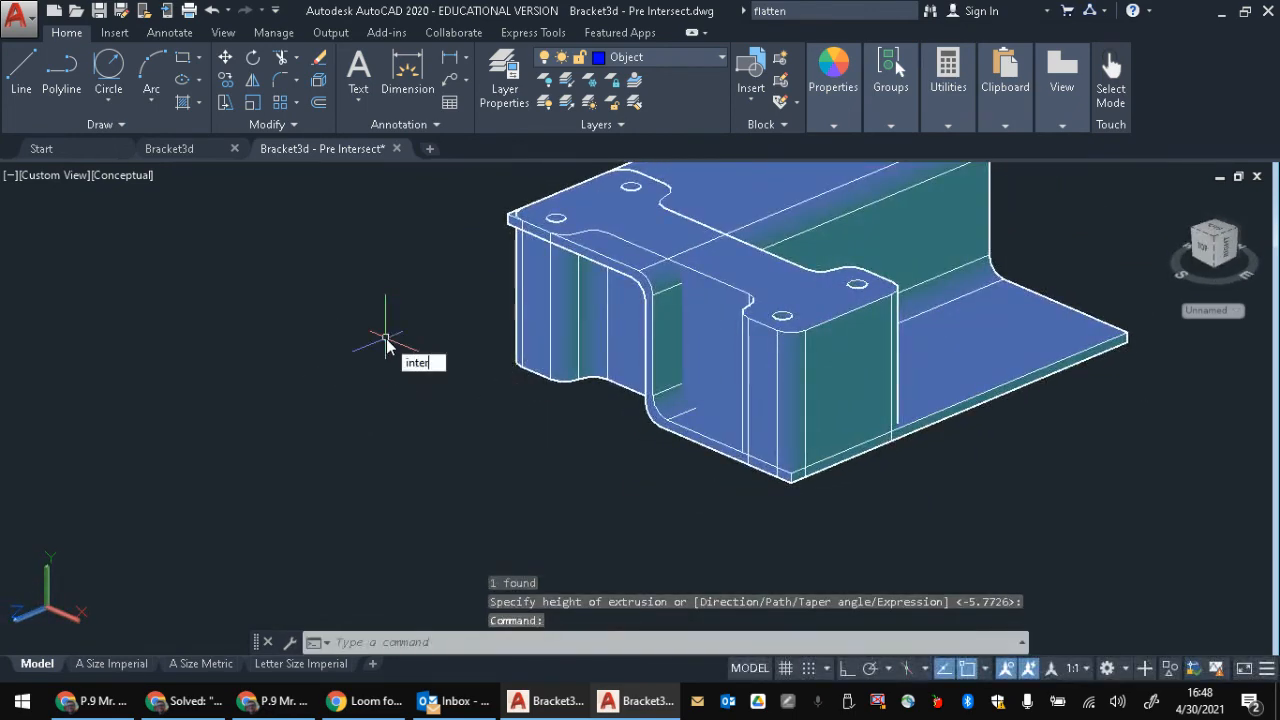
{"action": "type", "text": "inter"}
{"action": "key", "text": "Return"}
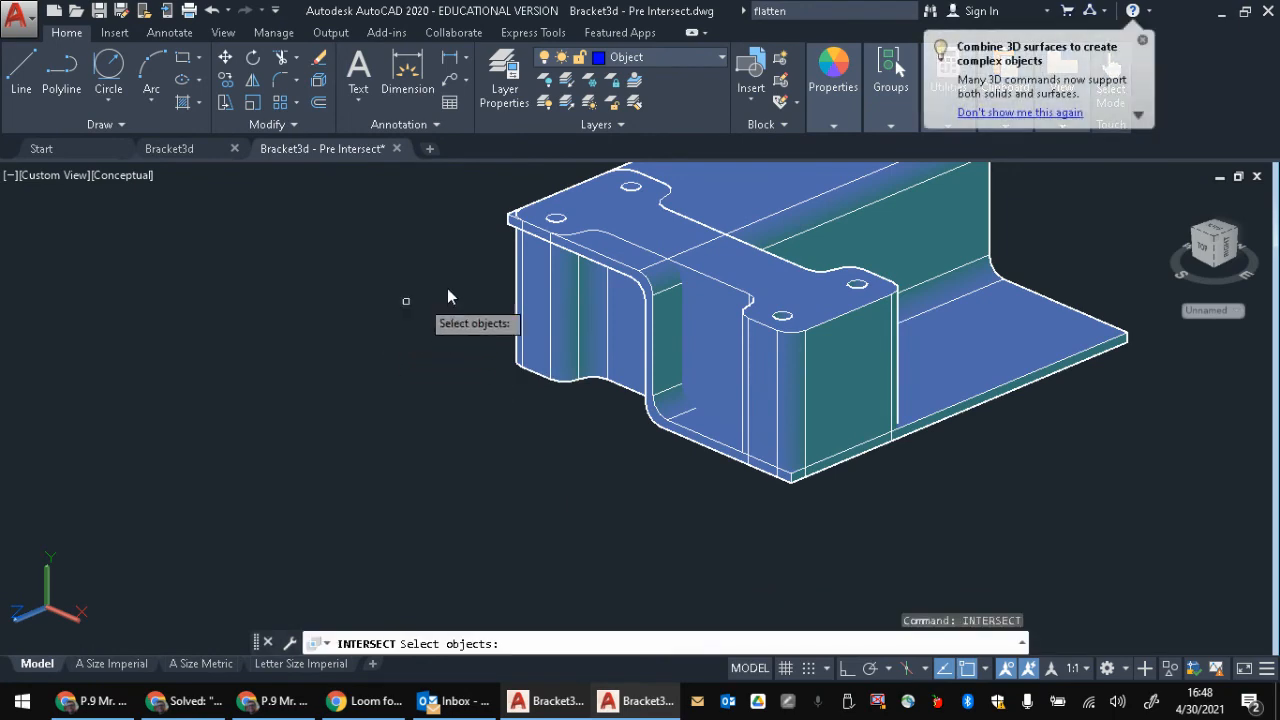
{"action": "middle_click_drag", "start_coordinate": [834, 286], "coordinate": [786, 318], "text": "shift"}
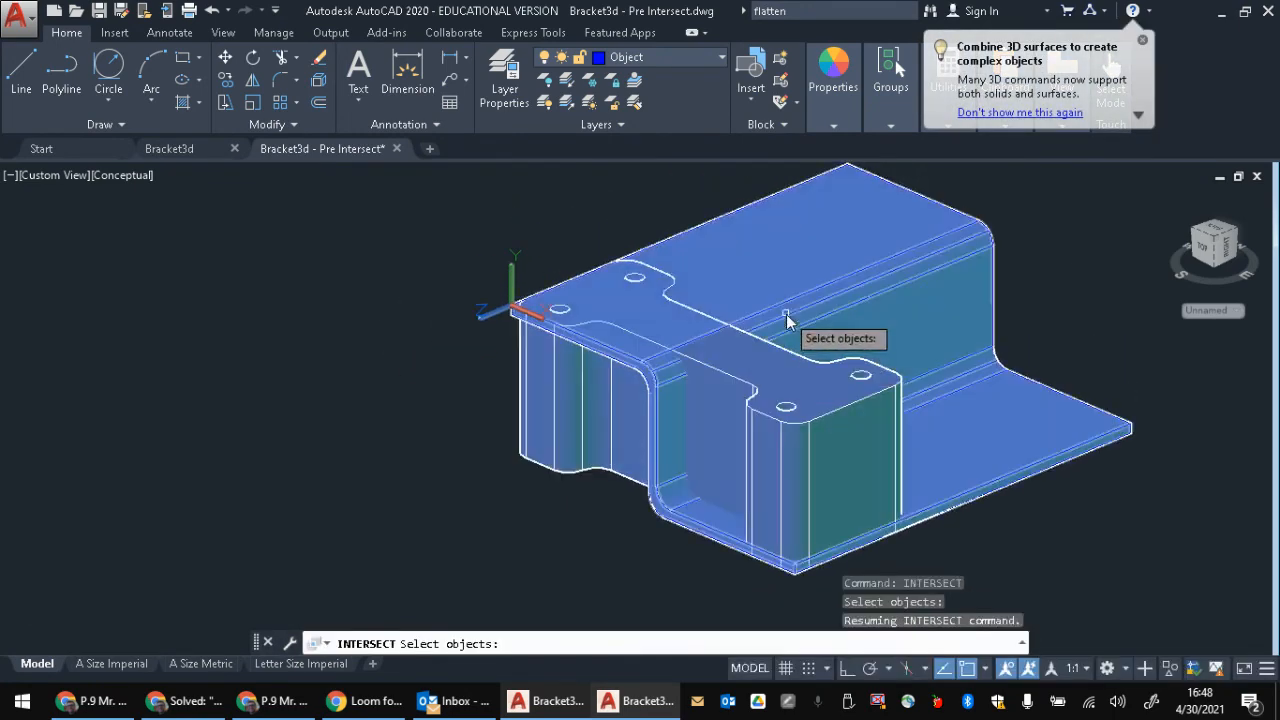
{"action": "left_click", "coordinate": [1060, 204]}
{"action": "left_click", "coordinate": [656, 485]}
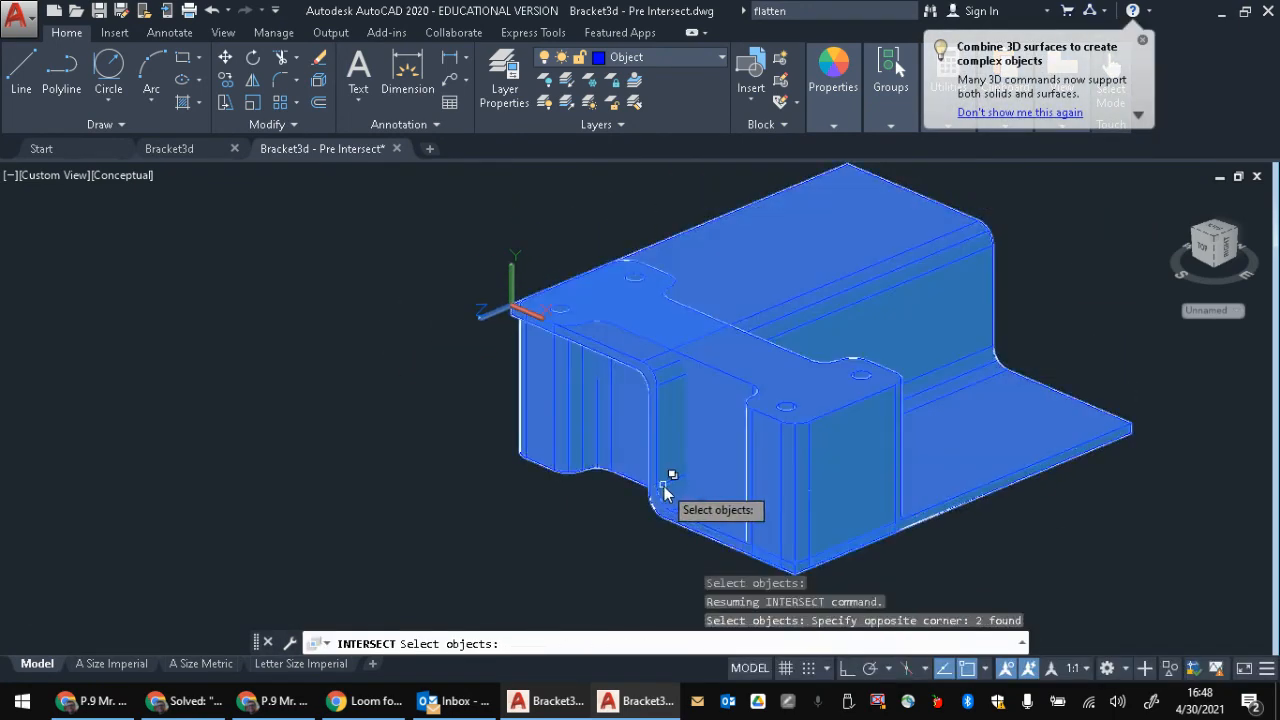
{"action": "key", "text": "Return"}
Step: Reset the coordinate system to the World UCS
{"action": "middle_click_drag", "start_coordinate": [894, 326], "coordinate": [985, 318], "text": "shift"}
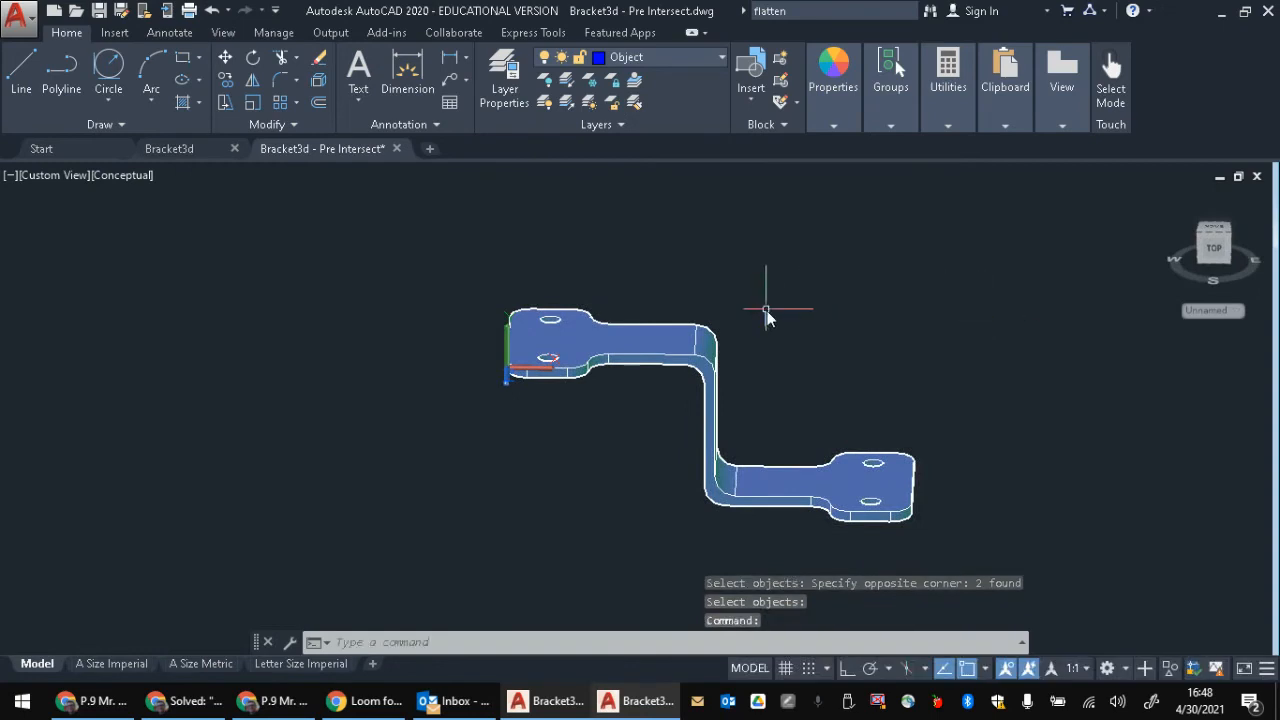
{"action": "middle_click_drag", "start_coordinate": [918, 295], "coordinate": [802, 299], "text": "shift"}
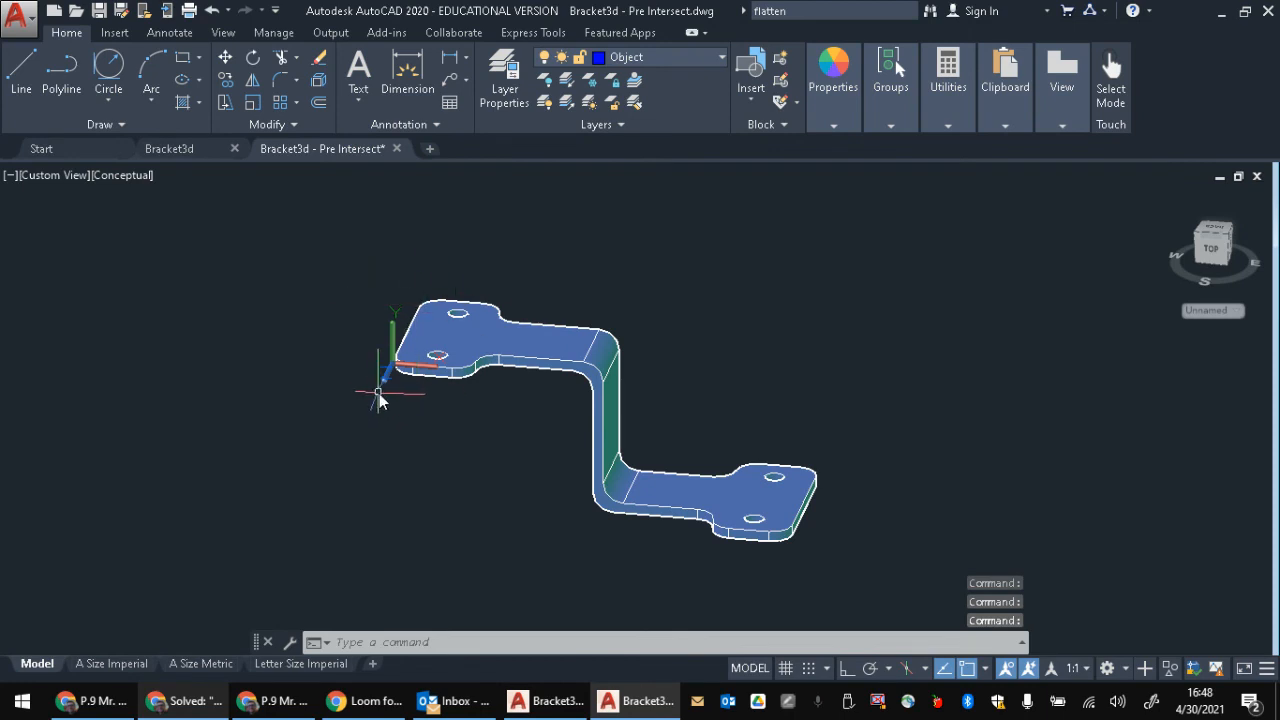
{"action": "type", "text": "ucs"}
{"action": "key", "text": "Return"}
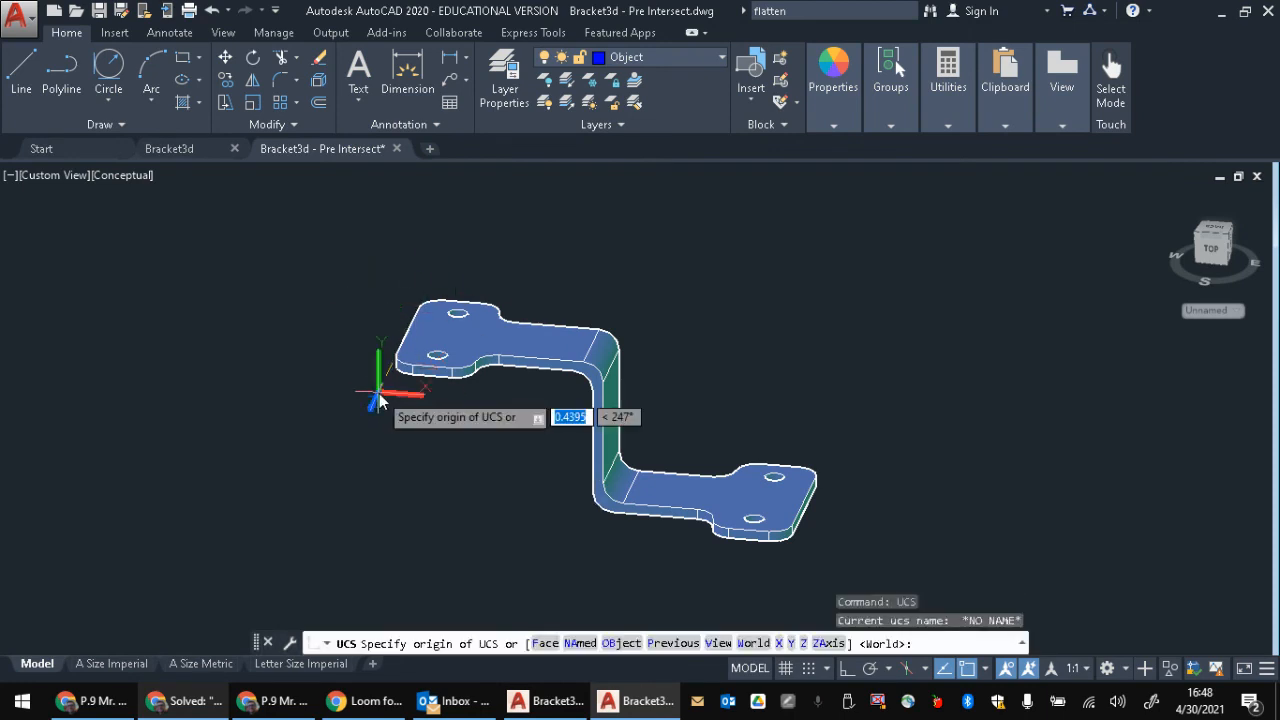
{"action": "type", "text": "w"}
{"action": "key", "text": "Return"}
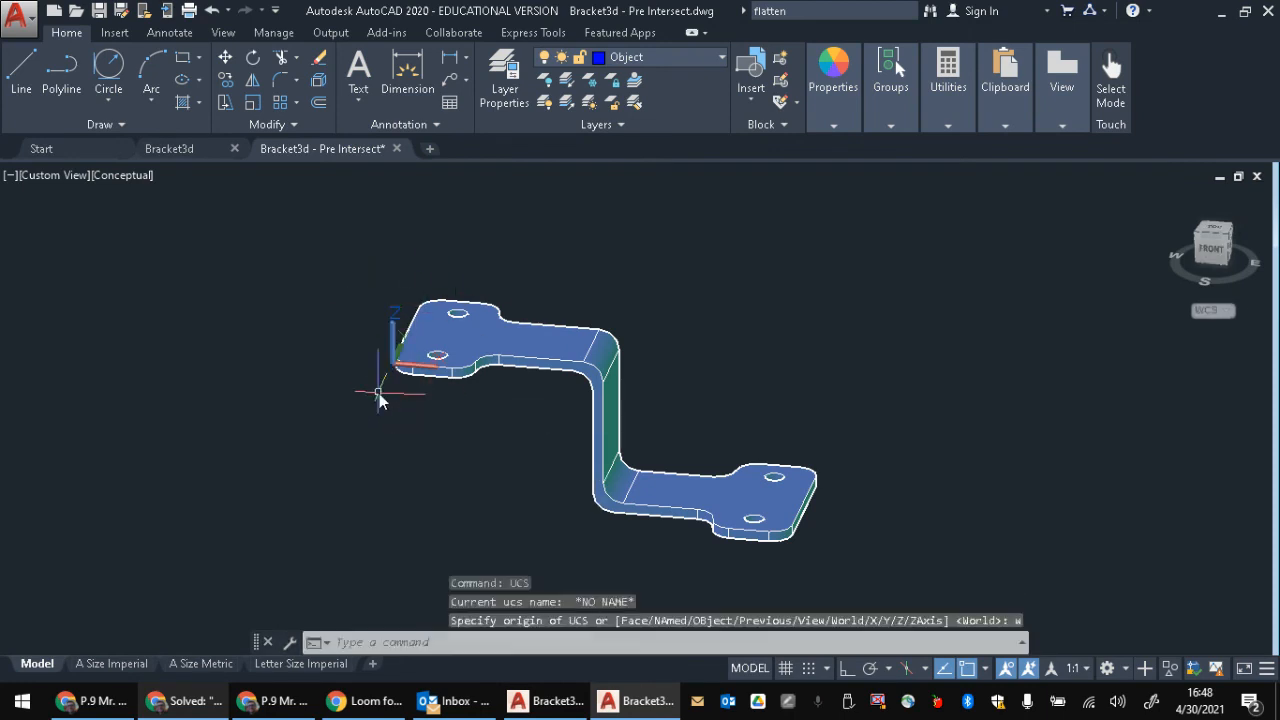
Step: Create a new UCS with the Face option on the narrow front face of the bracket's upper arm, accepting the proposed orientation
{"action": "left_click", "coordinate": [1215, 310]}
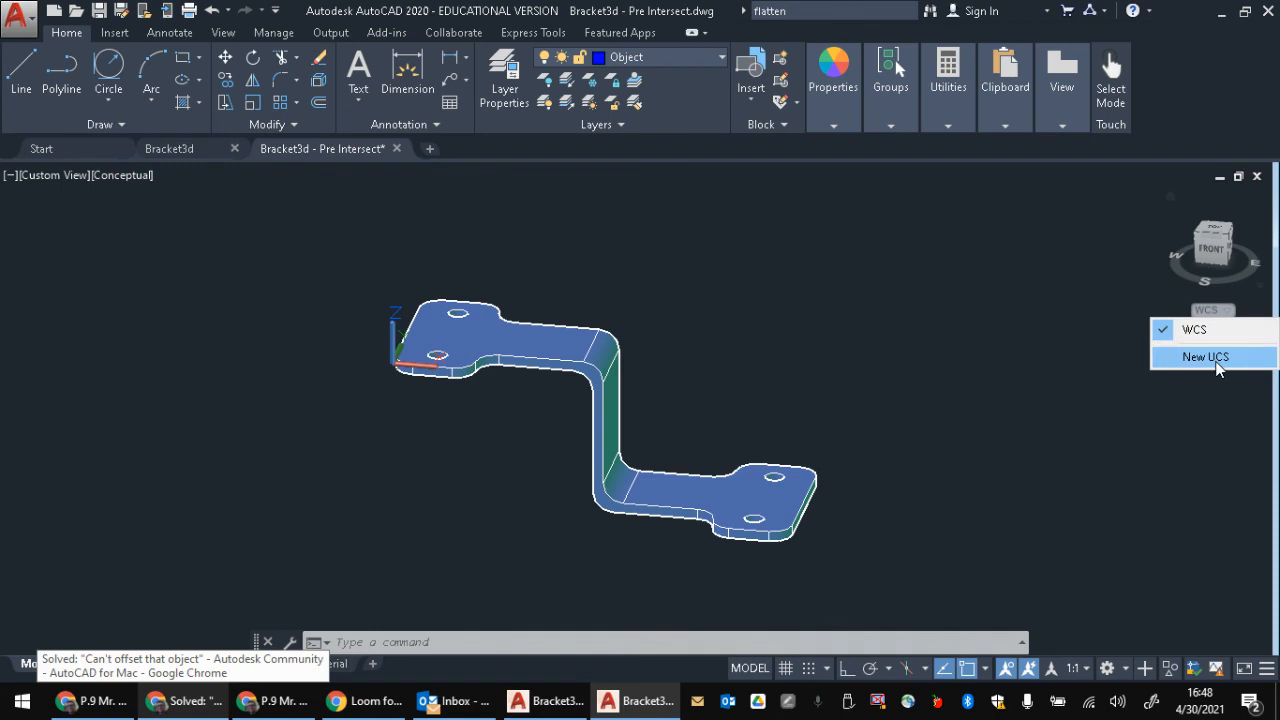
{"action": "left_click", "coordinate": [1218, 368]}
{"action": "left_click", "coordinate": [550, 643]}
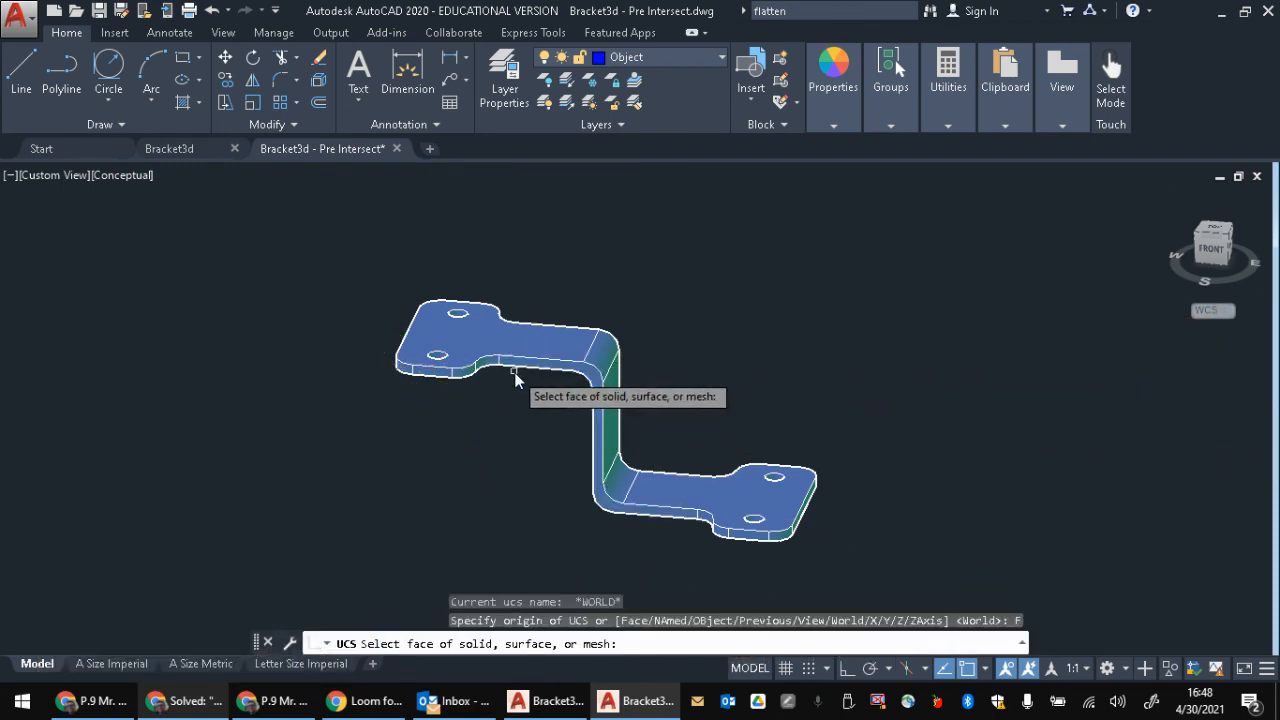
{"action": "scroll", "coordinate": [515, 377], "scroll_direction": "up", "scroll_amount": 8}
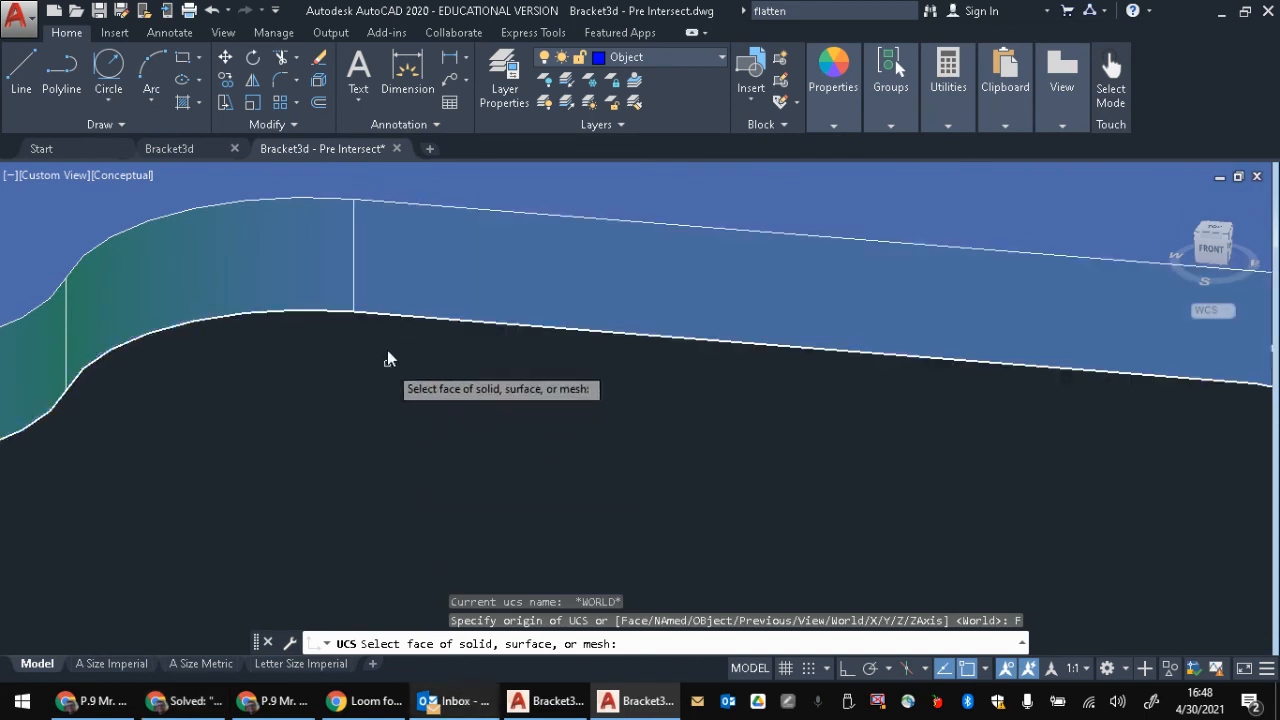
{"action": "left_click", "coordinate": [365, 213]}
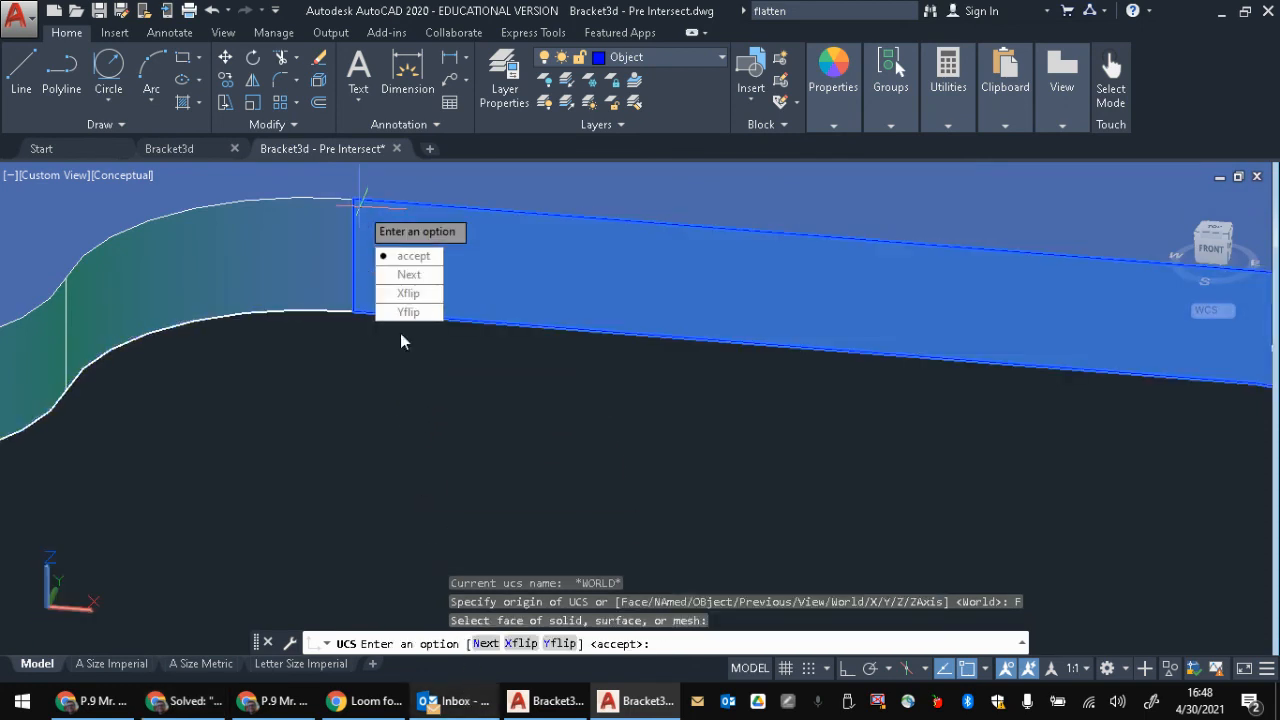
{"action": "left_click", "coordinate": [427, 261]}
Step: Return the UCS from the bracket's front face to World
{"action": "scroll", "coordinate": [629, 443], "scroll_direction": "down", "scroll_amount": 6}
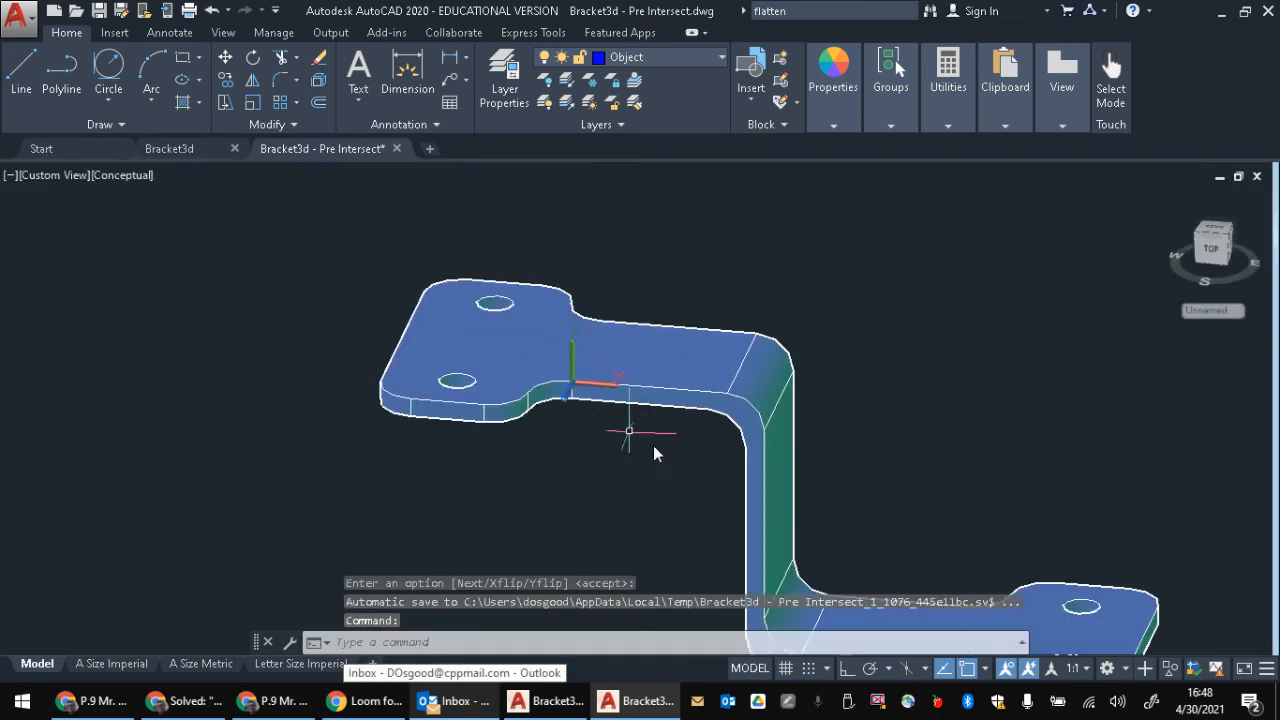
{"action": "scroll", "coordinate": [671, 463], "scroll_direction": "up", "scroll_amount": 4}
{"action": "middle_click_drag", "start_coordinate": [620, 381], "coordinate": [477, 120]}
{"action": "scroll", "coordinate": [535, 200], "scroll_direction": "down", "scroll_amount": 4}
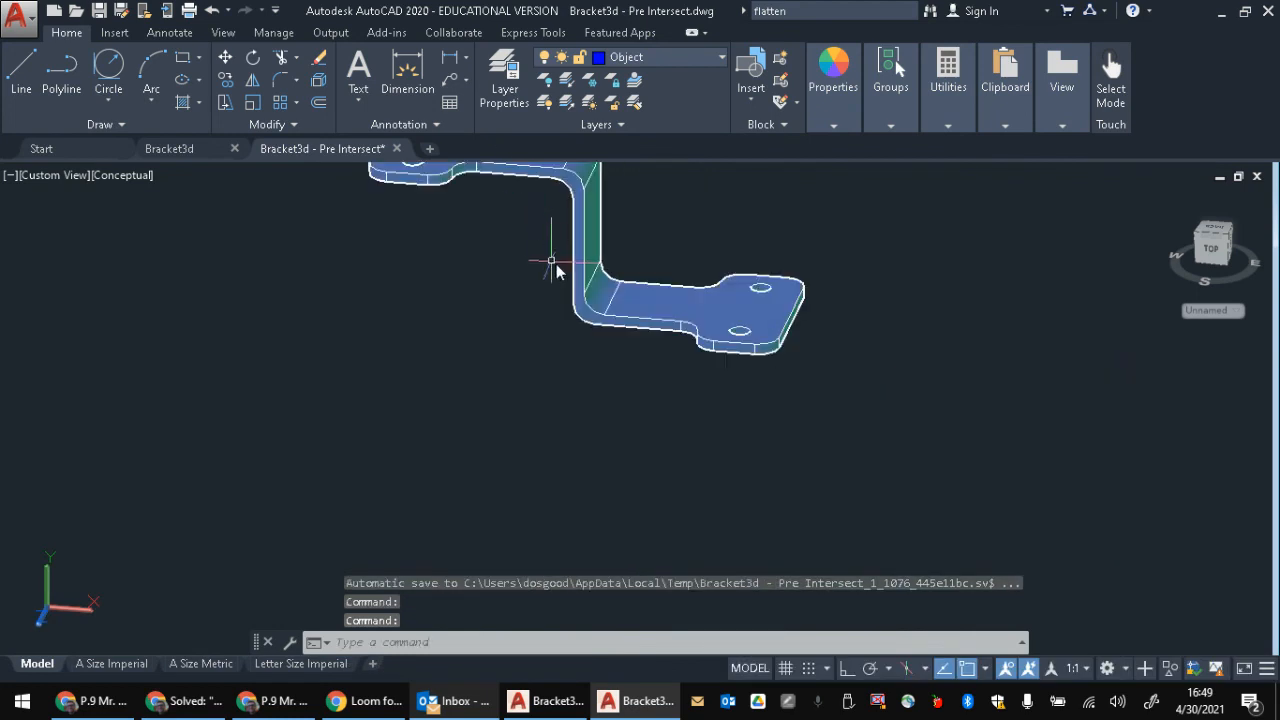
{"action": "middle_click_drag", "start_coordinate": [643, 284], "coordinate": [715, 411]}
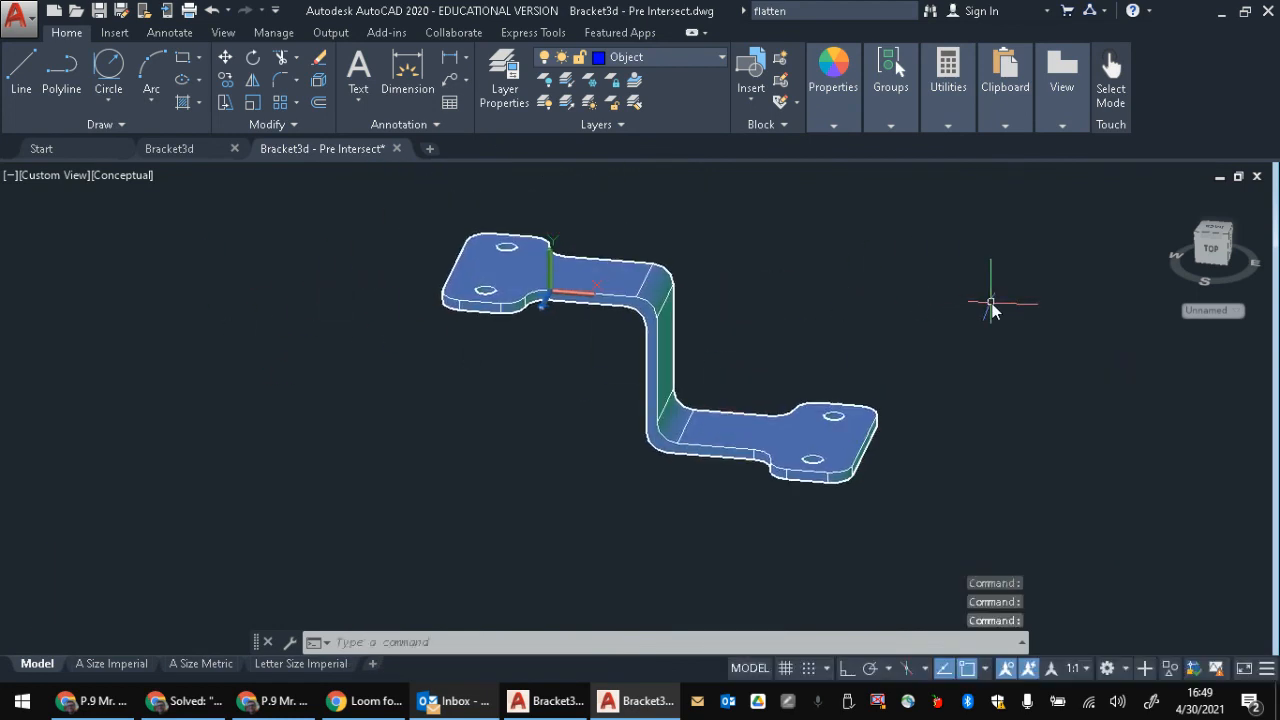
{"action": "type", "text": "s"}
{"action": "key", "text": "Return"}
{"action": "type", "text": "w"}
{"action": "key", "text": "Return"}
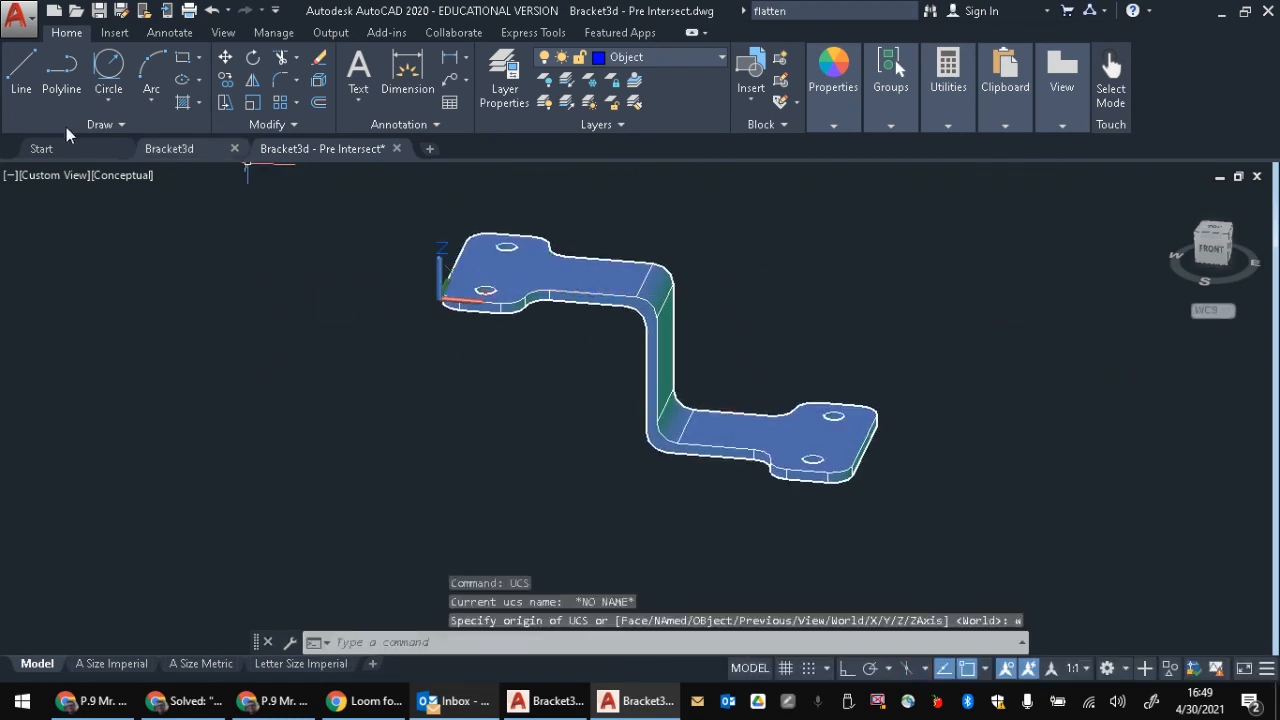